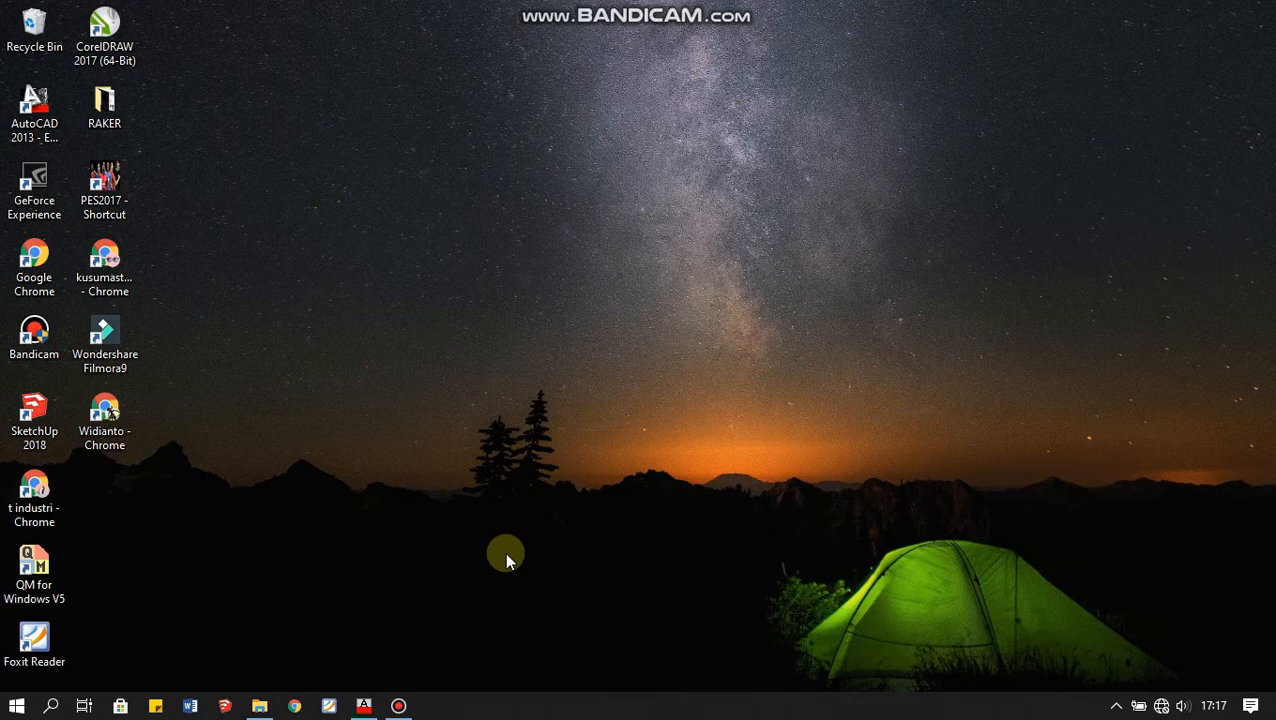
Switch to AutoCAD and examine the dimensioned reference images, ending with the plate that has the Ø3.6 and Ø2.1 holes.
click(465, 486)
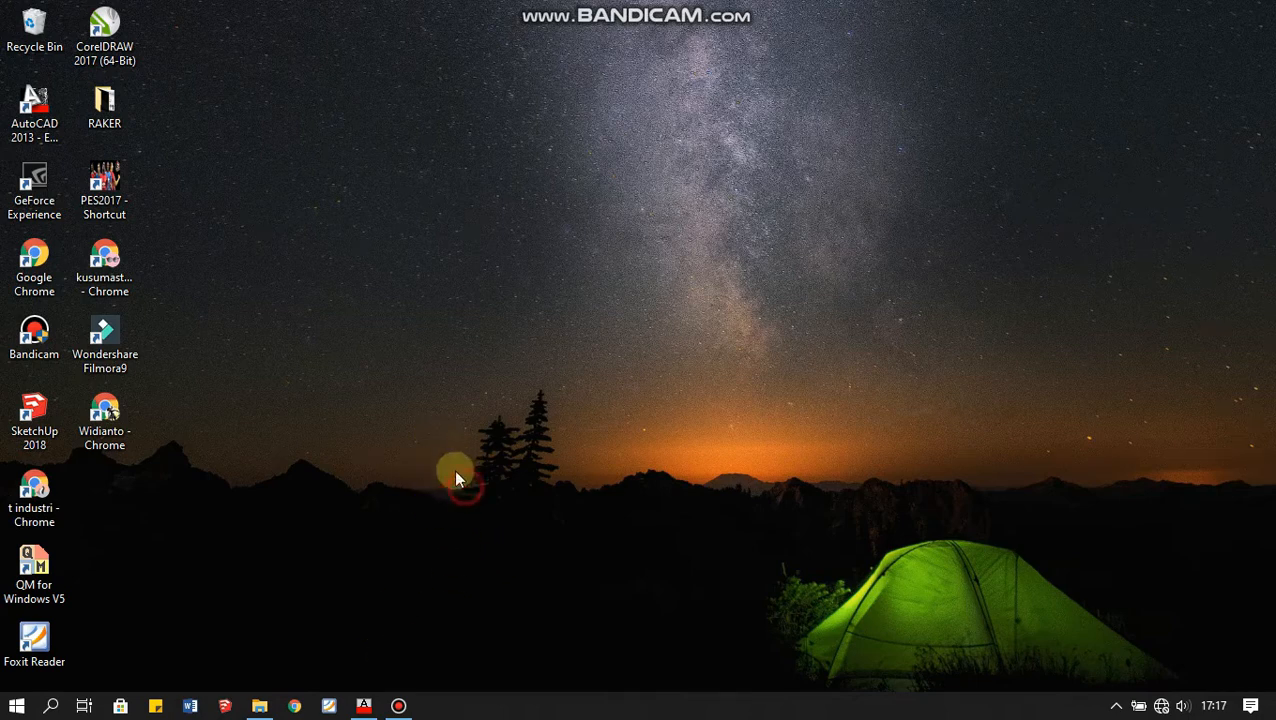
click(364, 706)
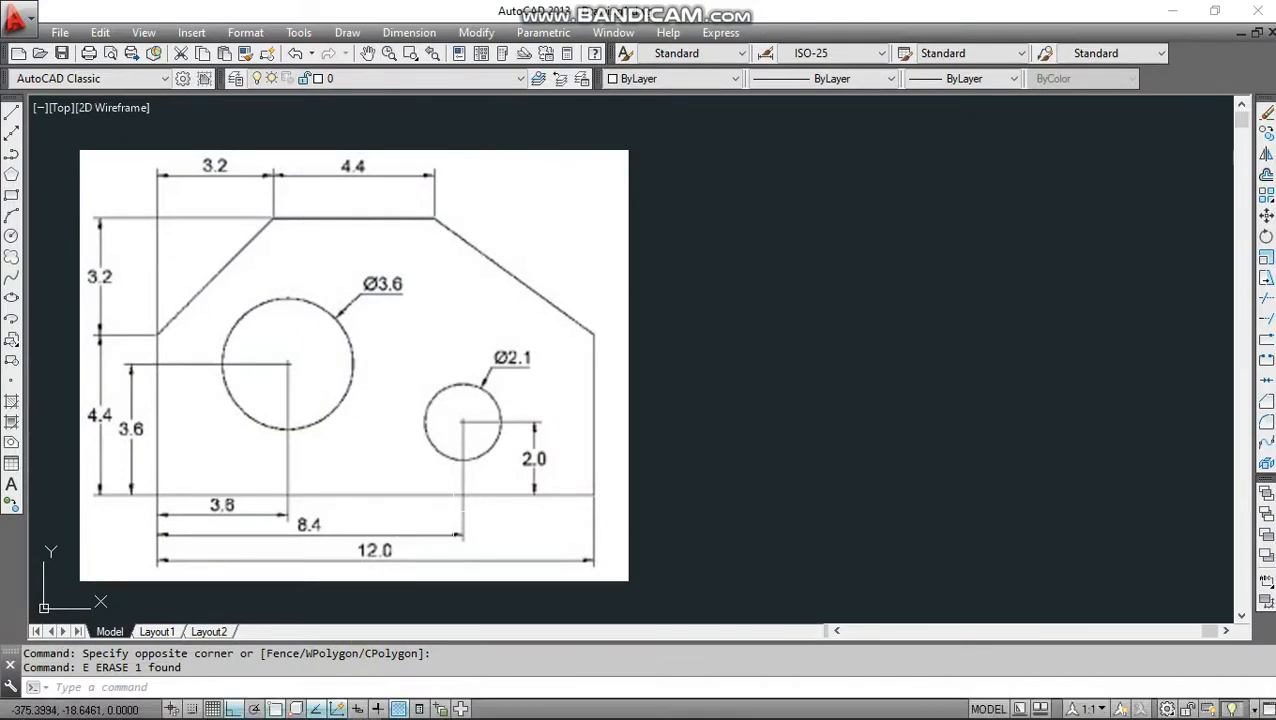
middle_drag(453, 527, 541, 322)
middle_drag(789, 298, 820, 148)
mouse_move(900, 575)
middle_down()
mouse_move(900, 478)
mouse_move(906, 555)
middle_up()
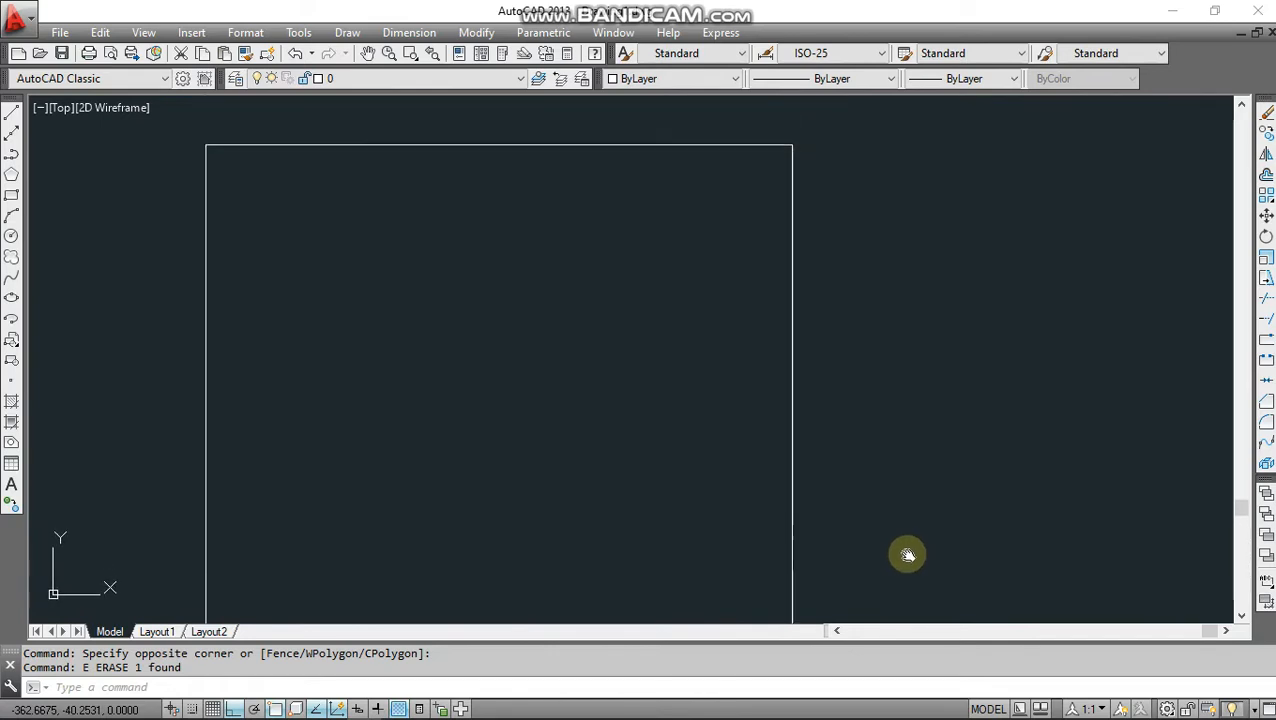
scroll(870, 270, down, 2)
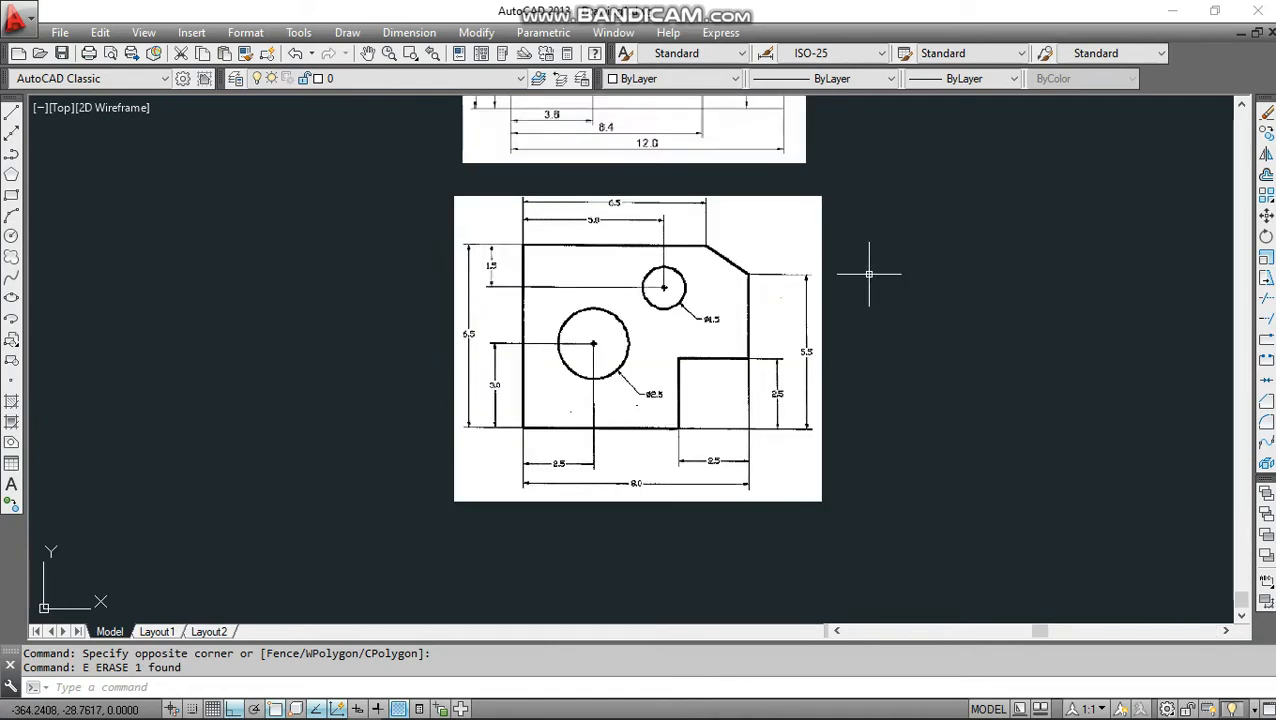
middle_drag(869, 271, 826, 418)
middle_drag(834, 318, 812, 343)
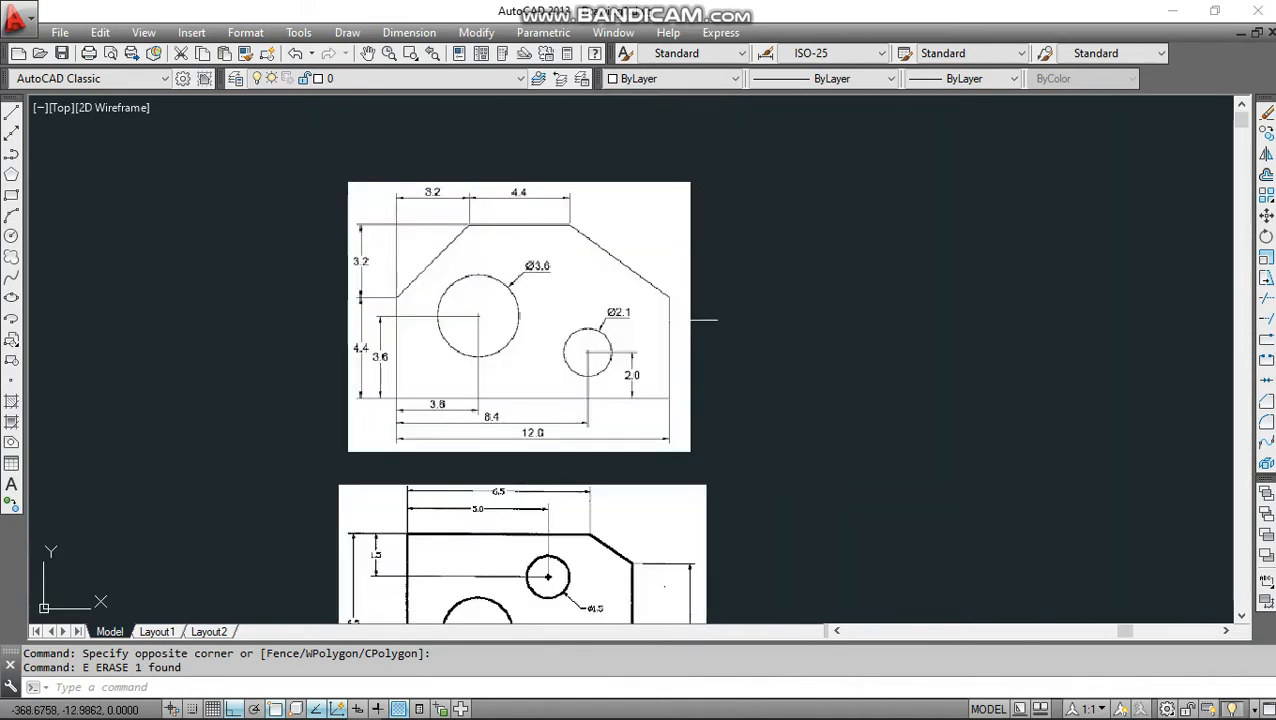
scroll(572, 276, up, 3)
scroll(600, 295, down, 2)
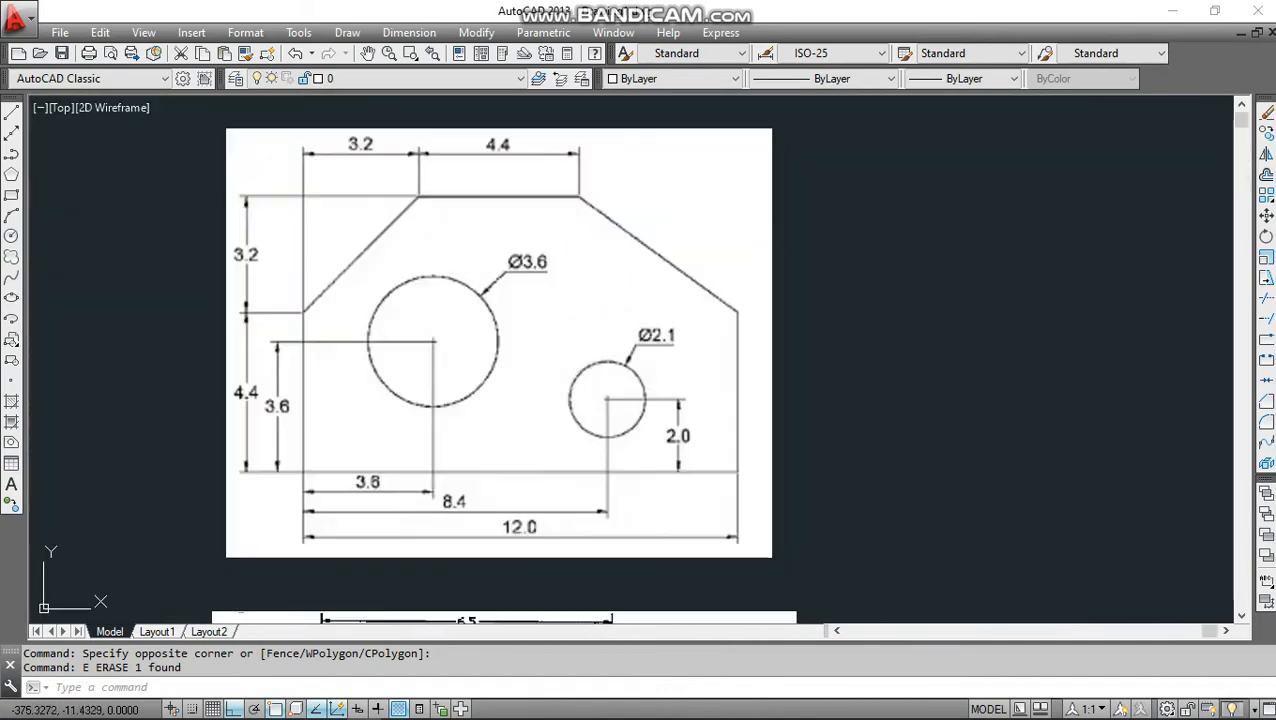
middle_drag(877, 431, 729, 404)
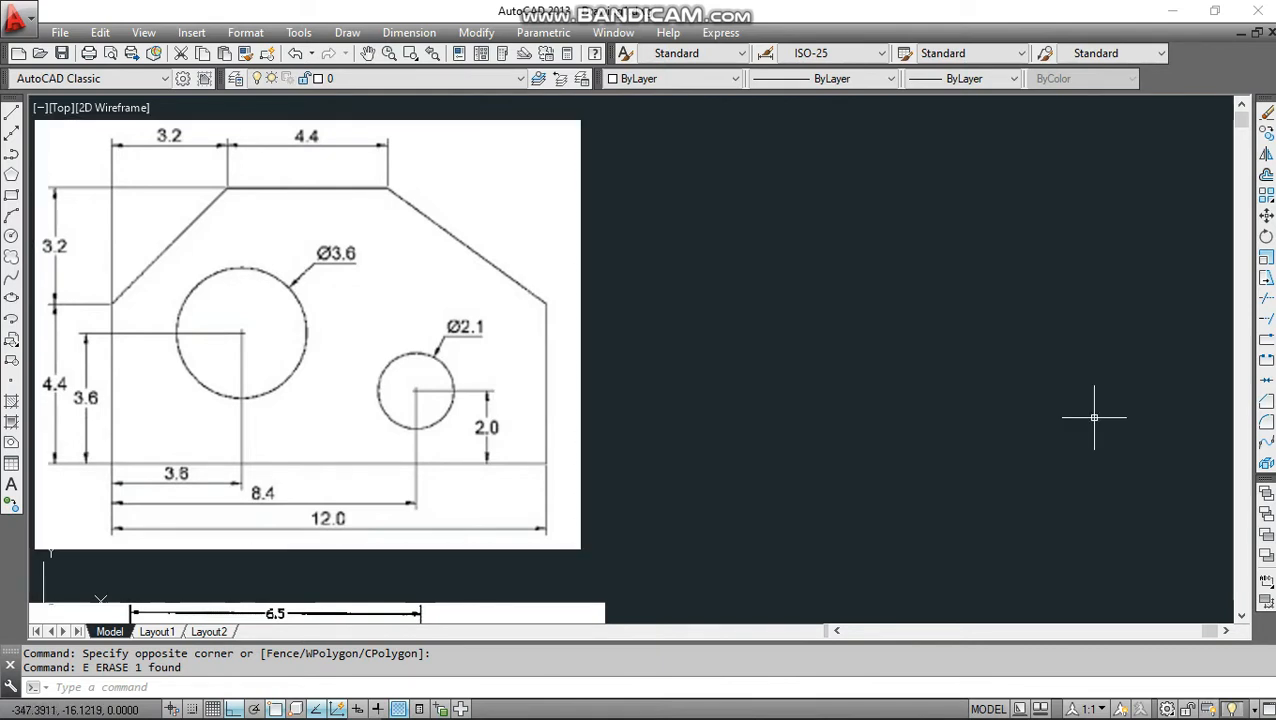
Start a polyline beside the reference image with orthogonal segments 4.4 down, 12 left and 4.4 up.
text(PL)
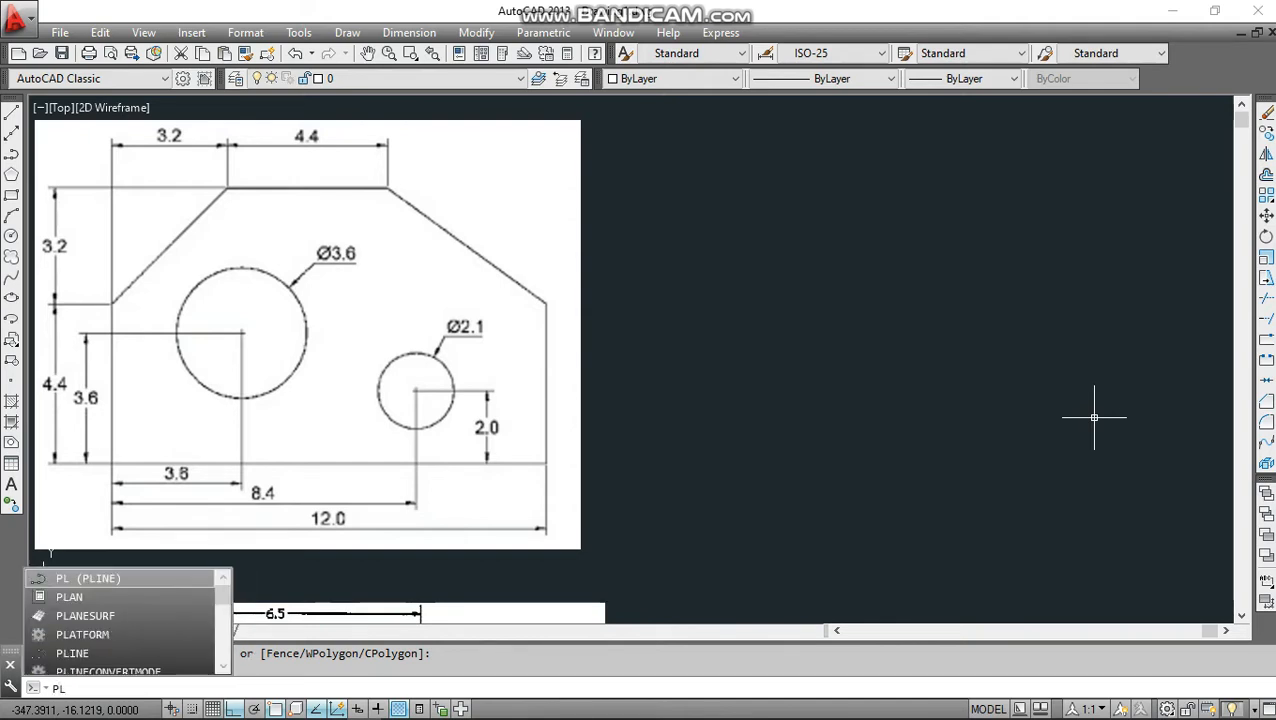
key(Return)
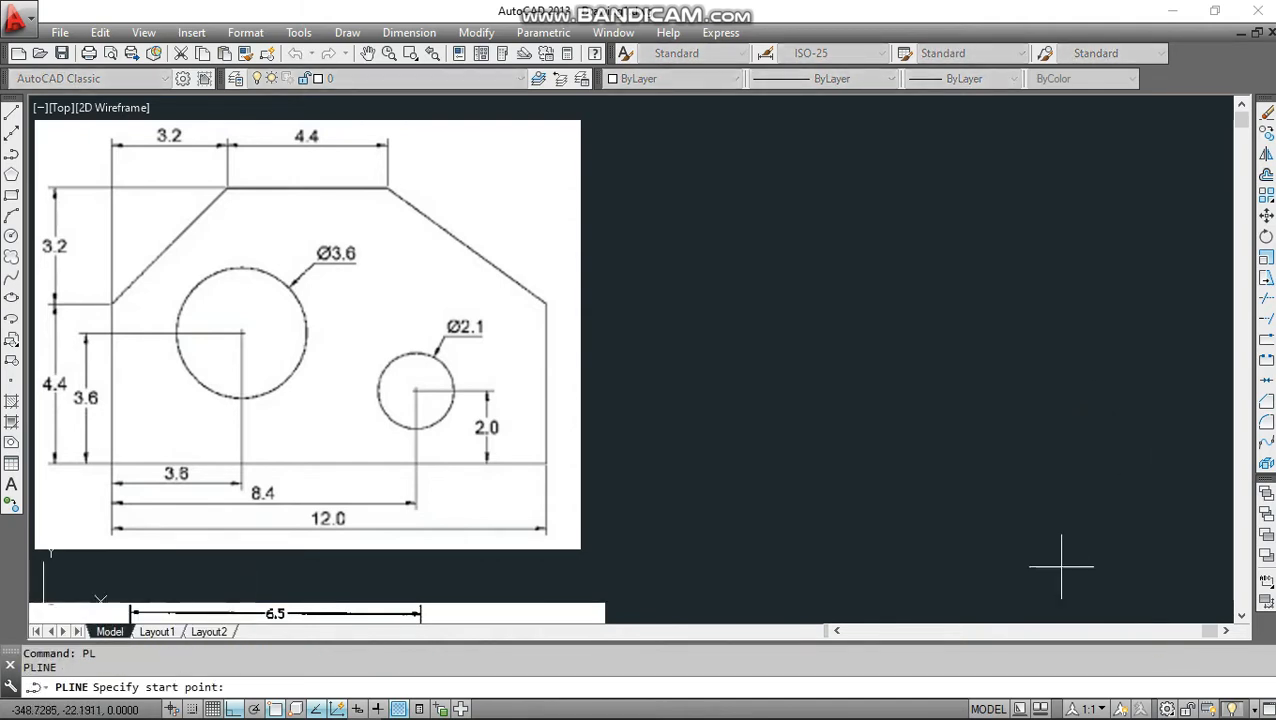
click(1042, 320)
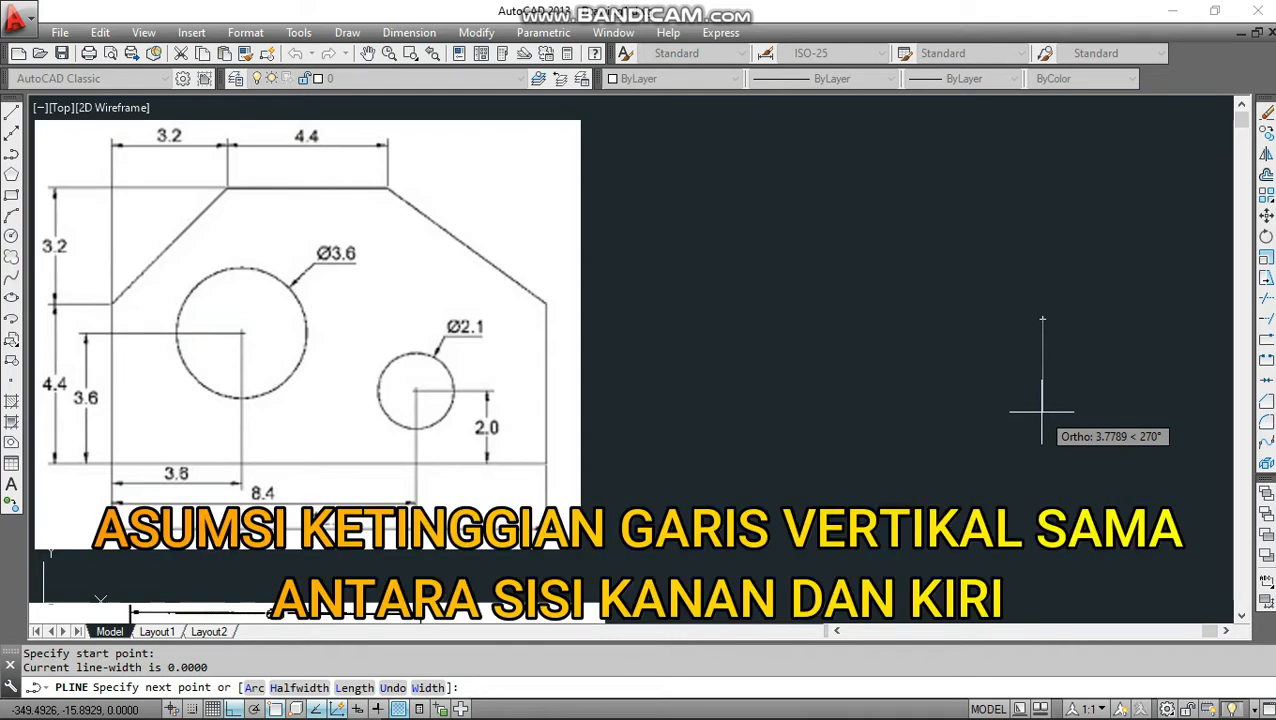
text(4.4)
key(Return)
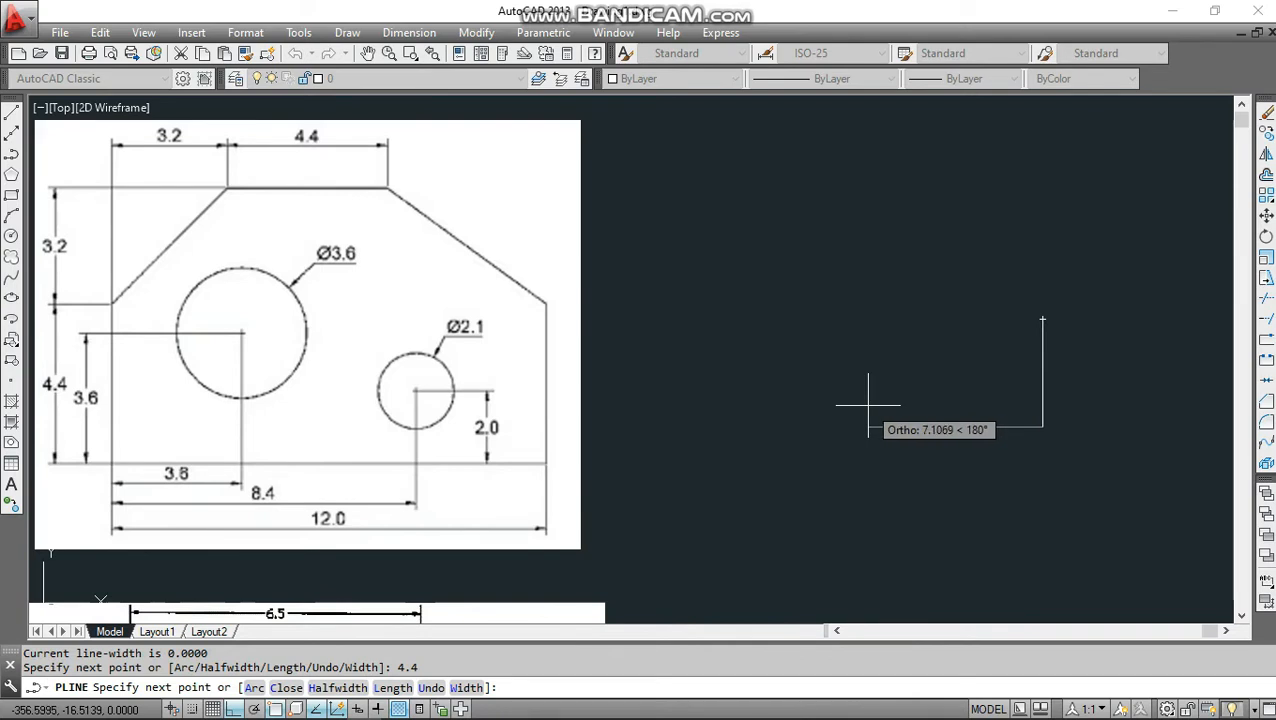
text(12)
key(Return)
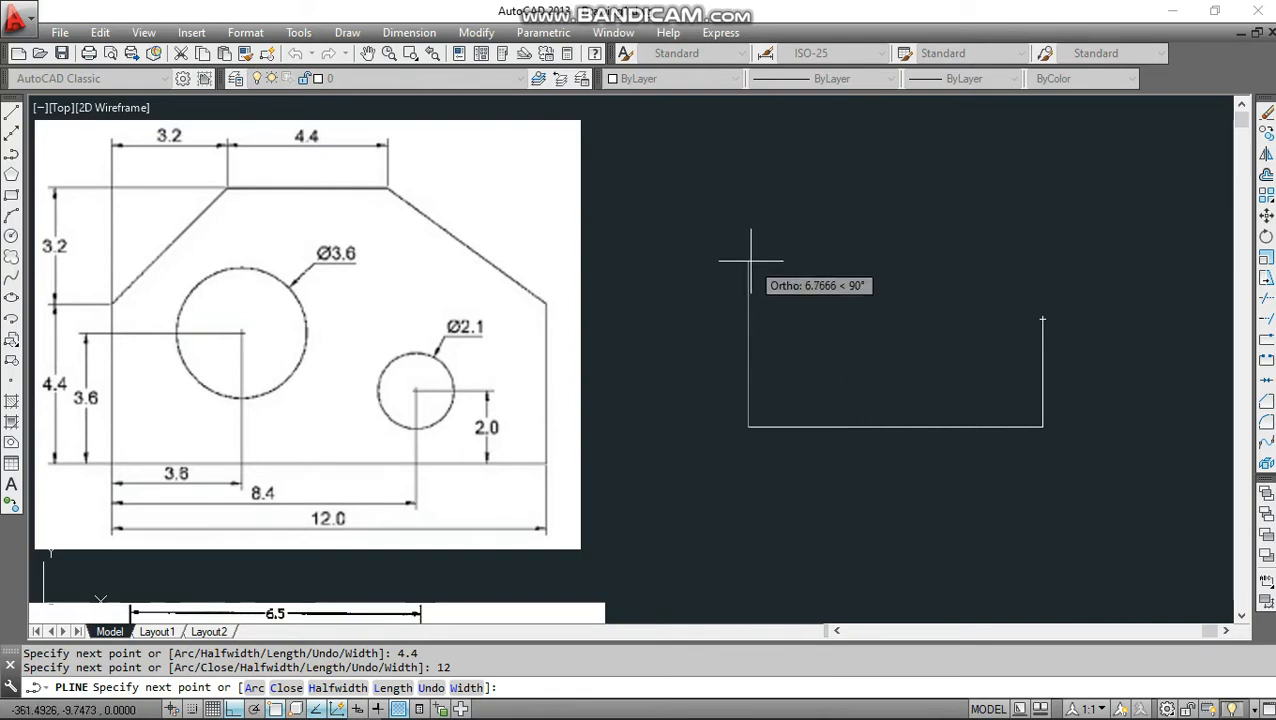
text(4.4)
key(Return)
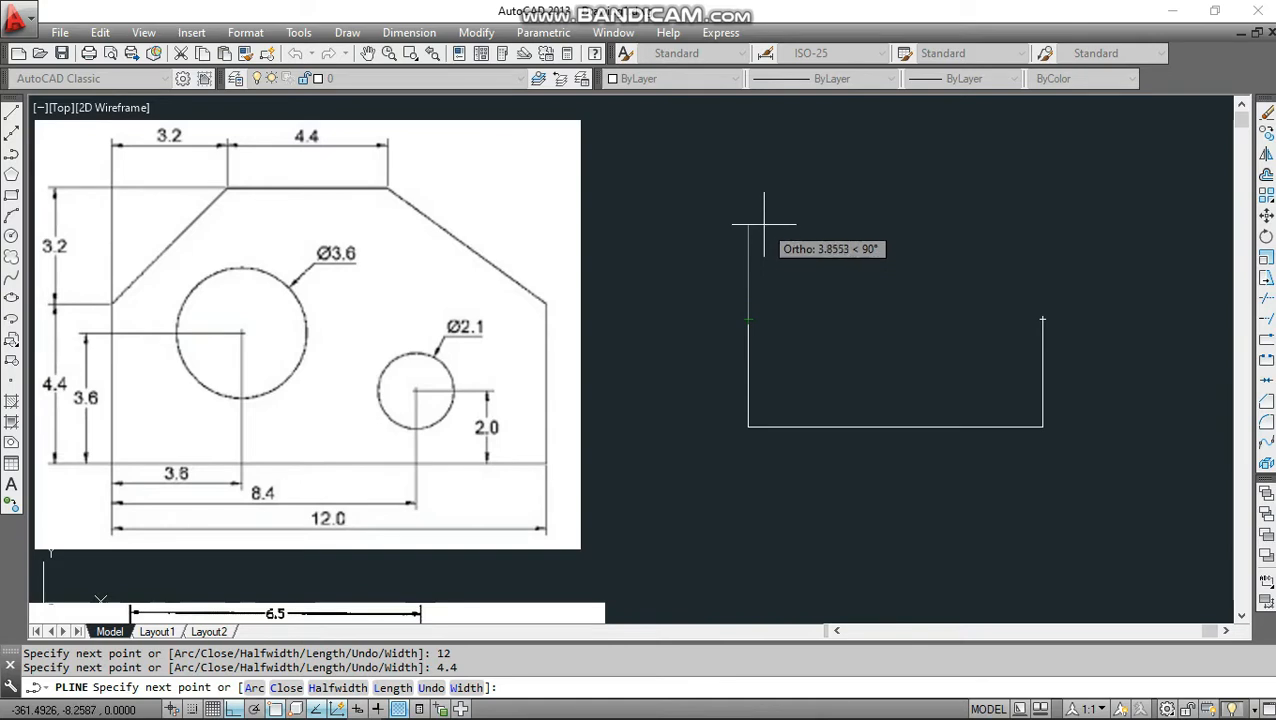
Continue the polyline 3.2 up, 3.2 right and 4.4 right, and finish it with a sloped segment to the start point.
text(3.2)
key(Return)
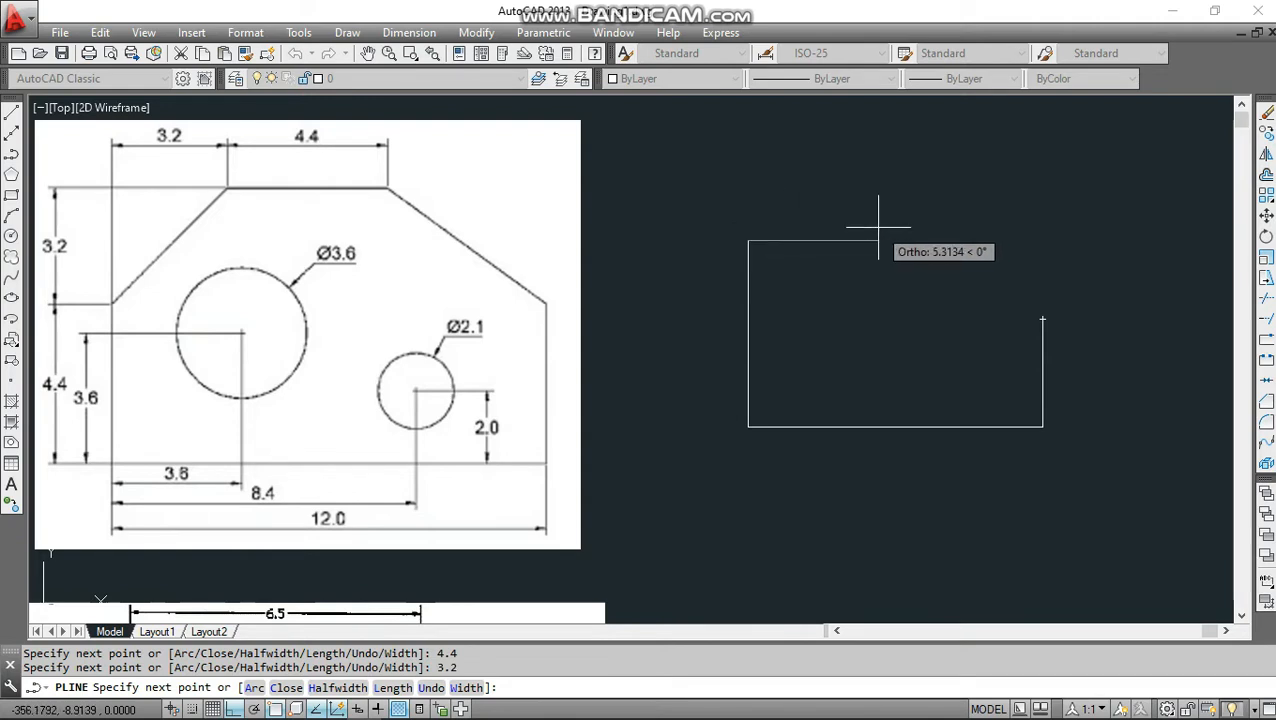
text(3.2)
key(Return)
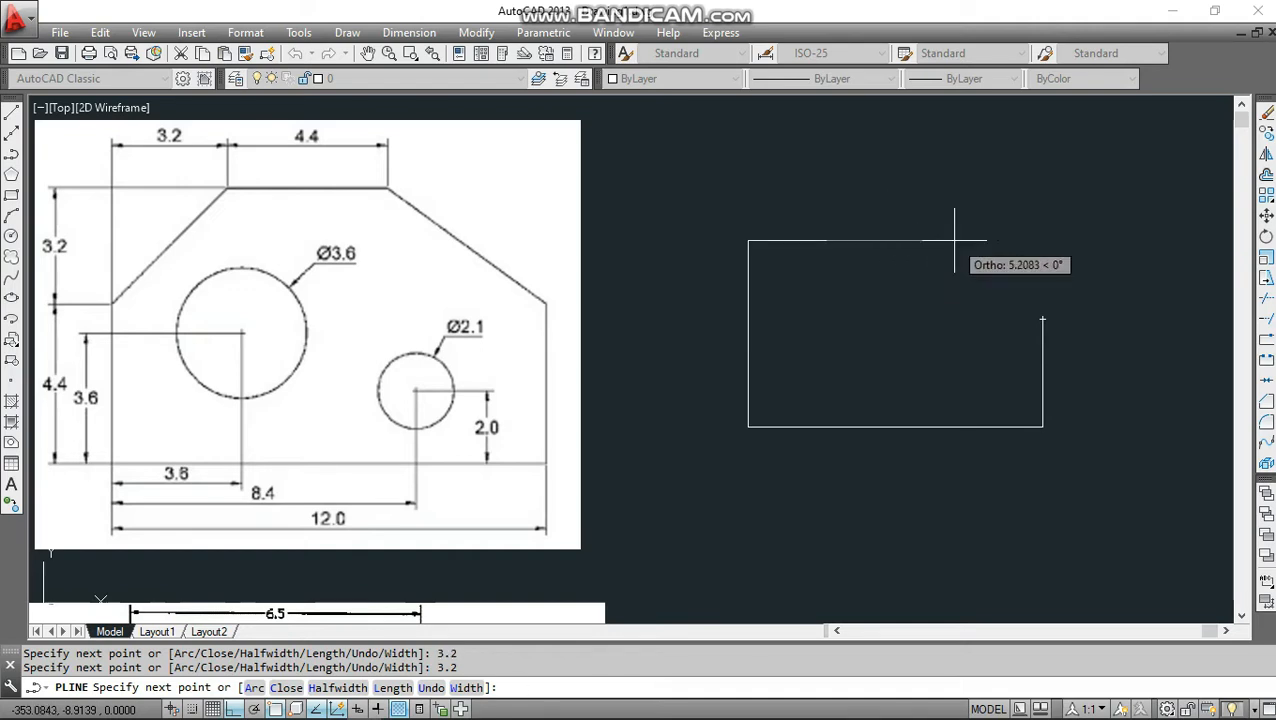
text(4.4)
key(Return)
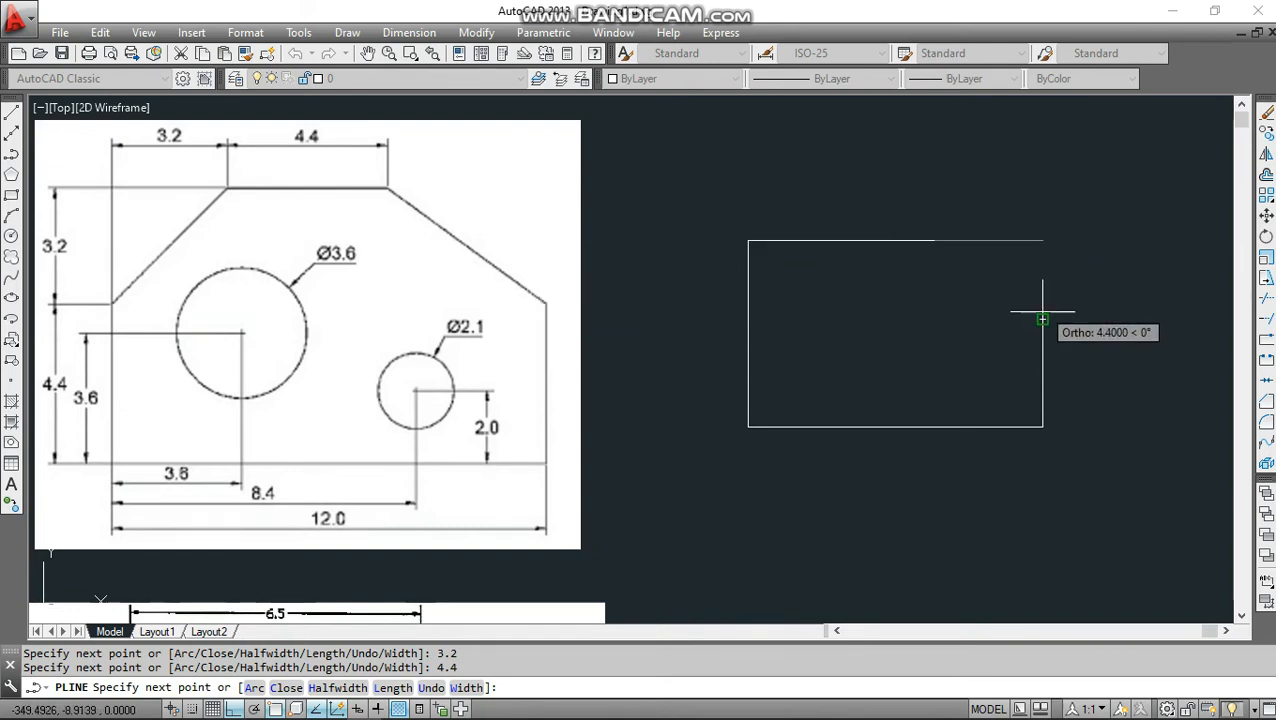
click(1043, 319)
key(Return)
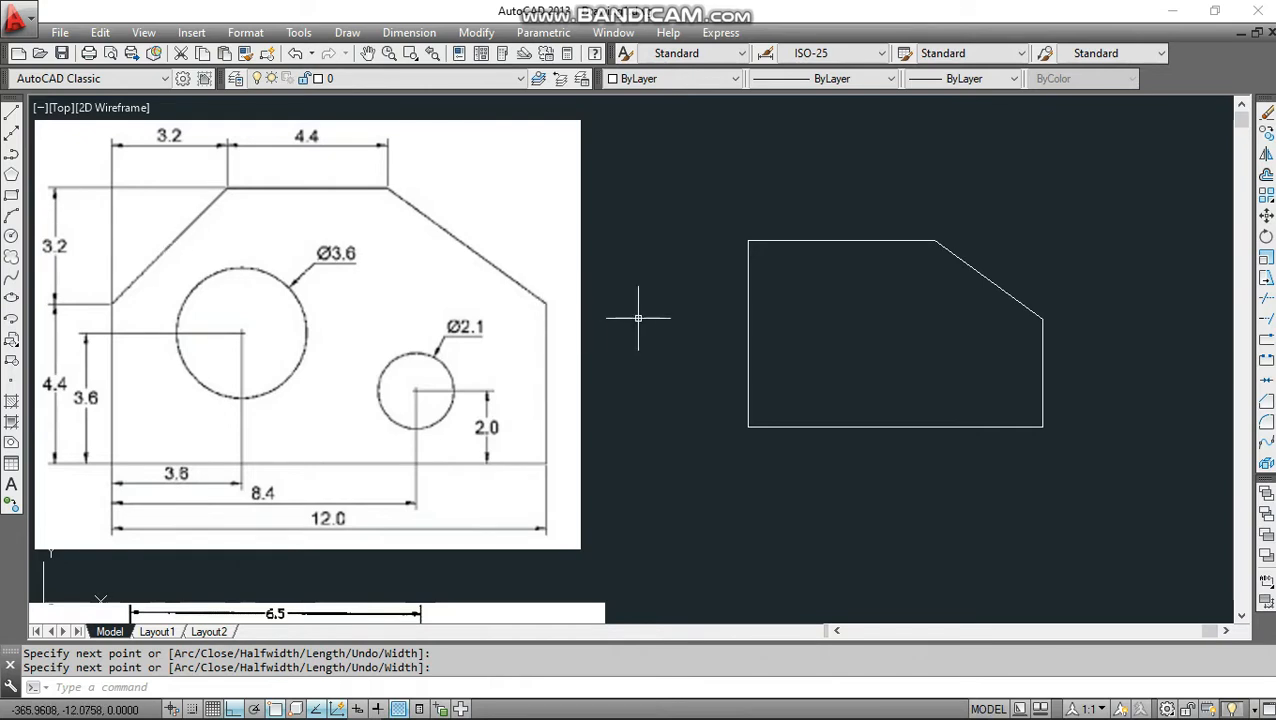
With ortho off, draw the bevel line across the upper-left corner, joining the vertices 3.2 from the corner on the left and top edges.
text(L)
key(Return)
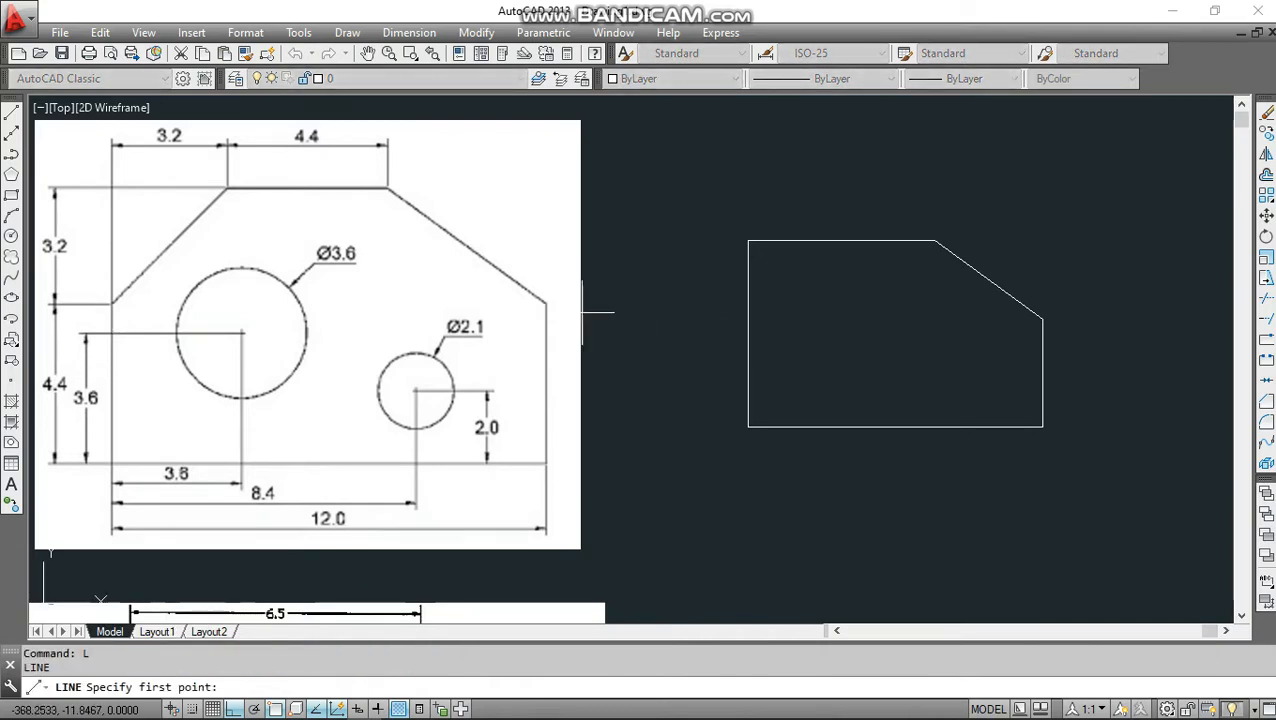
click(748, 319)
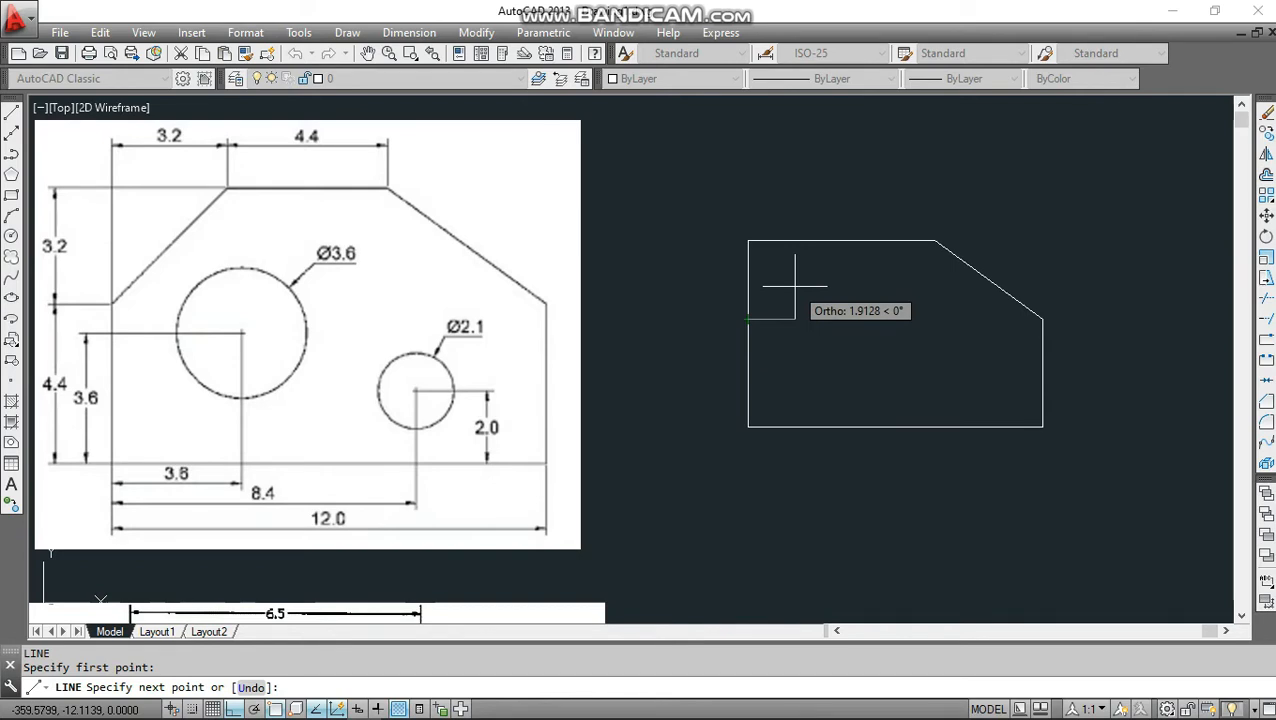
key(F8)
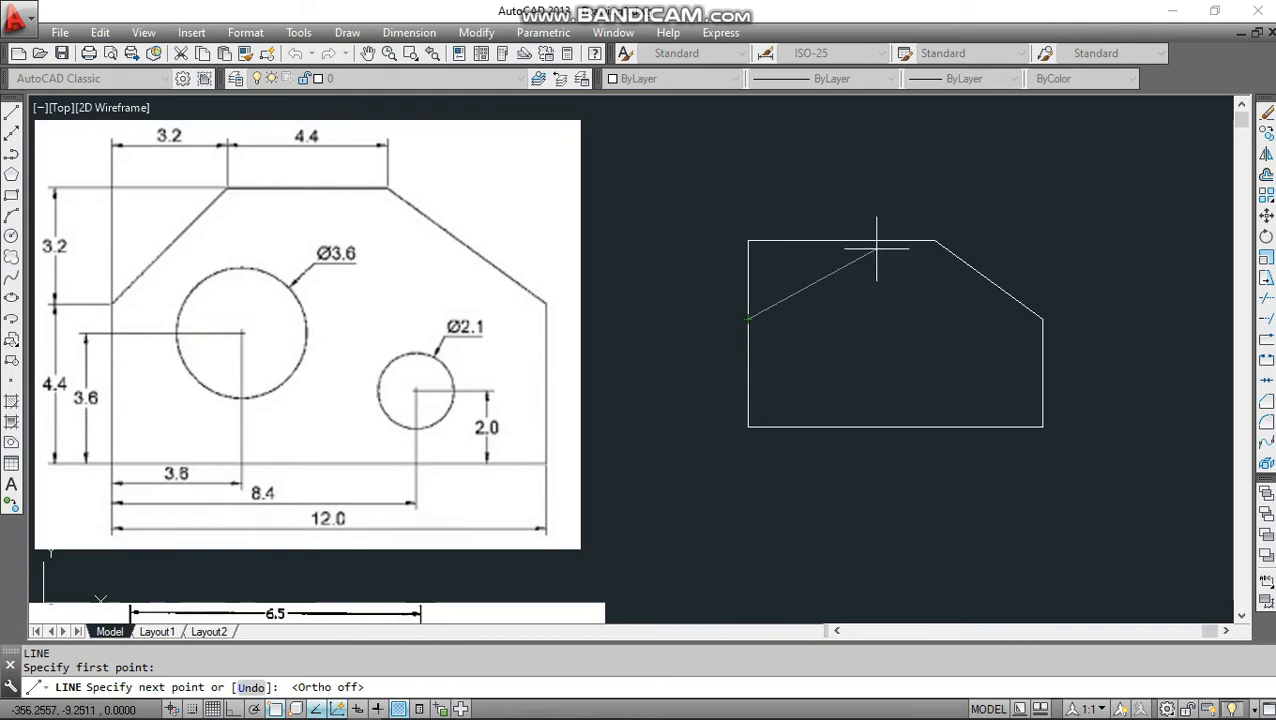
click(826, 241)
key(Return)
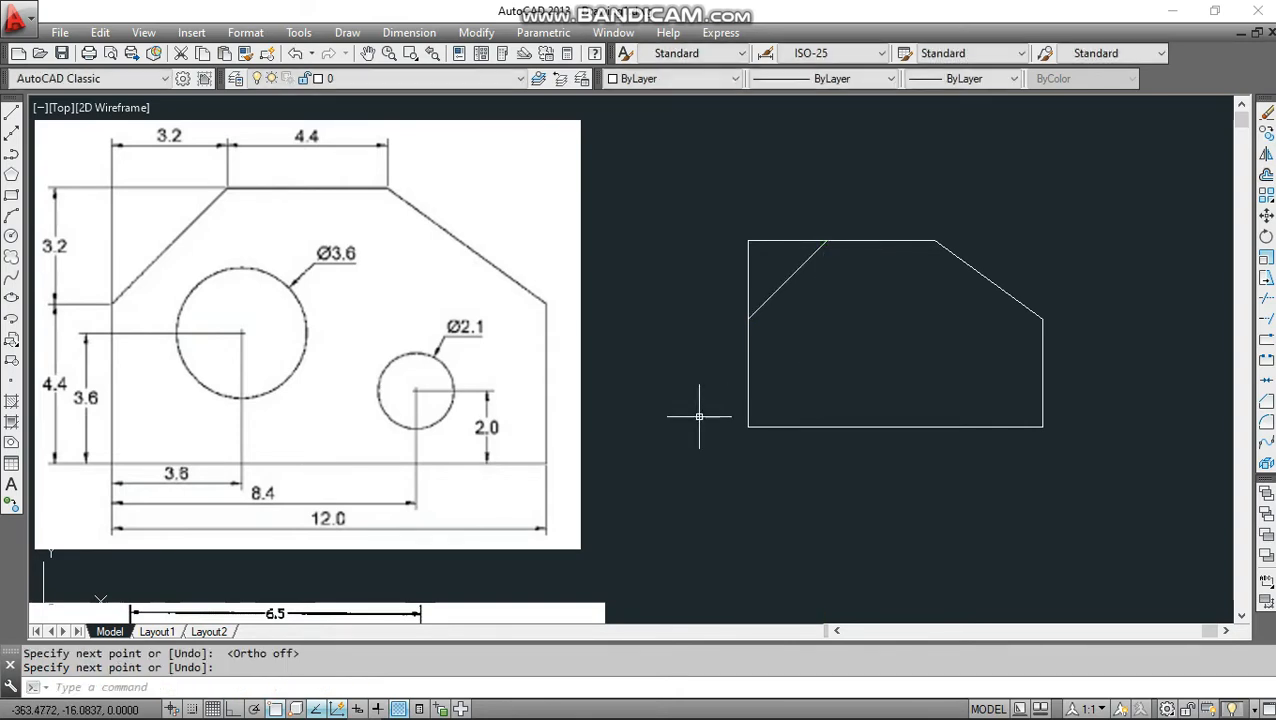
click(790, 241)
key(Escape)
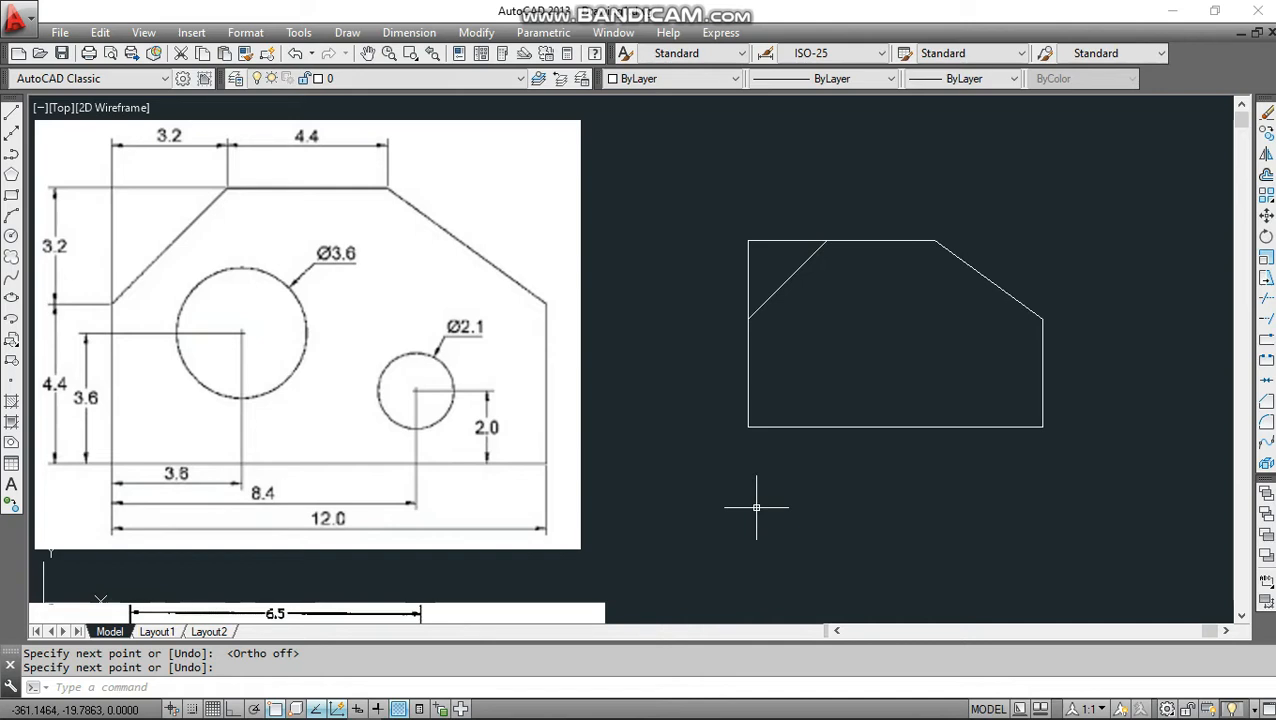
Draw a line 2 units up along the right edge from the lower-right corner, and turn ortho back on.
text(l)
key(Return)
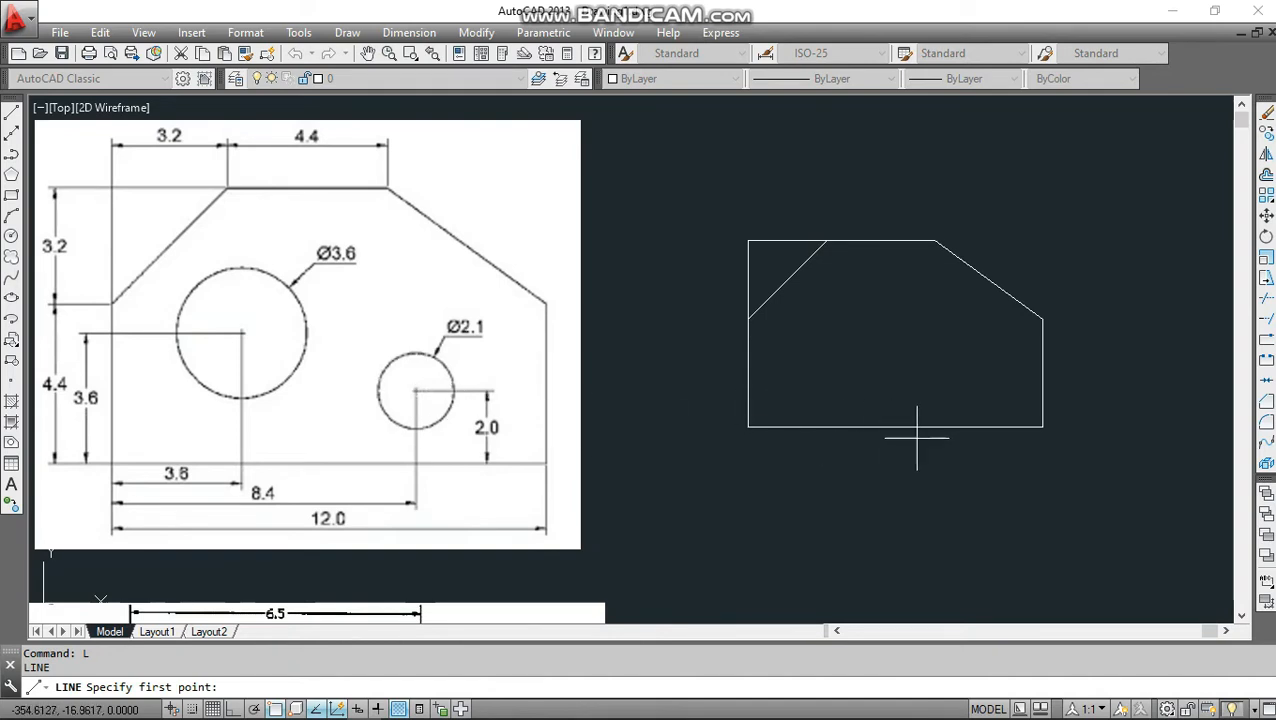
click(1042, 427)
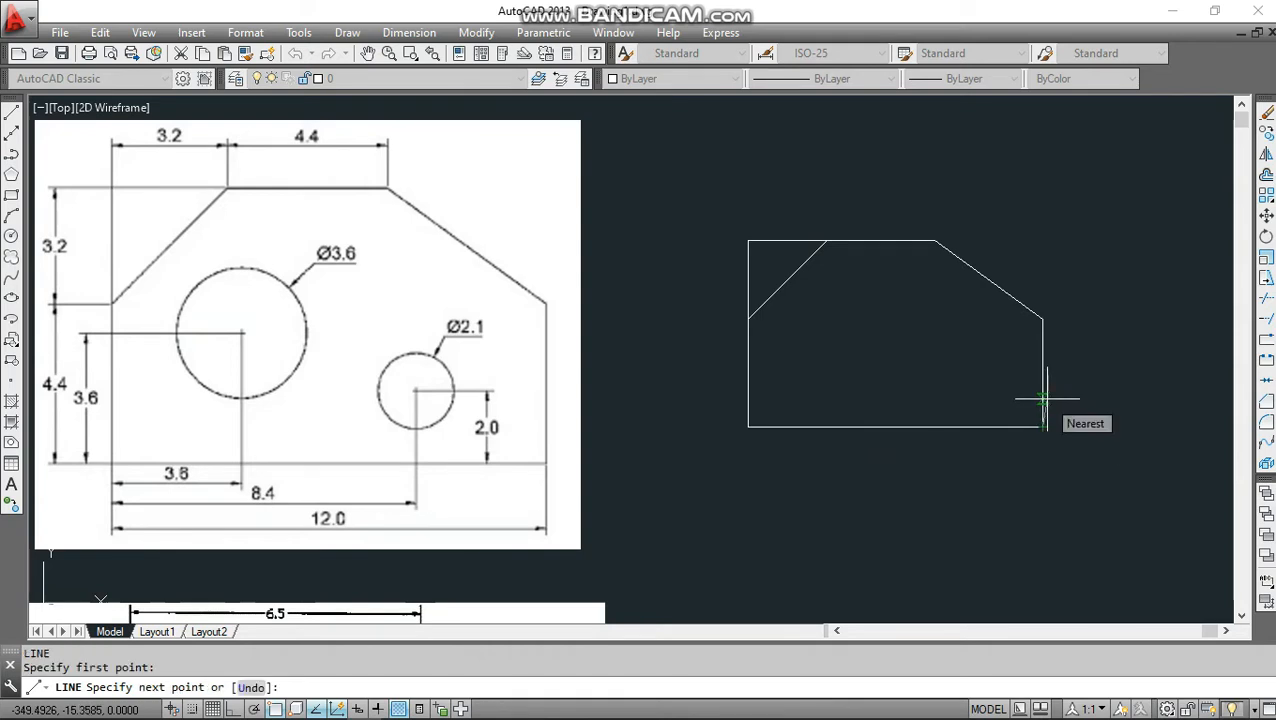
text(2)
key(Return)
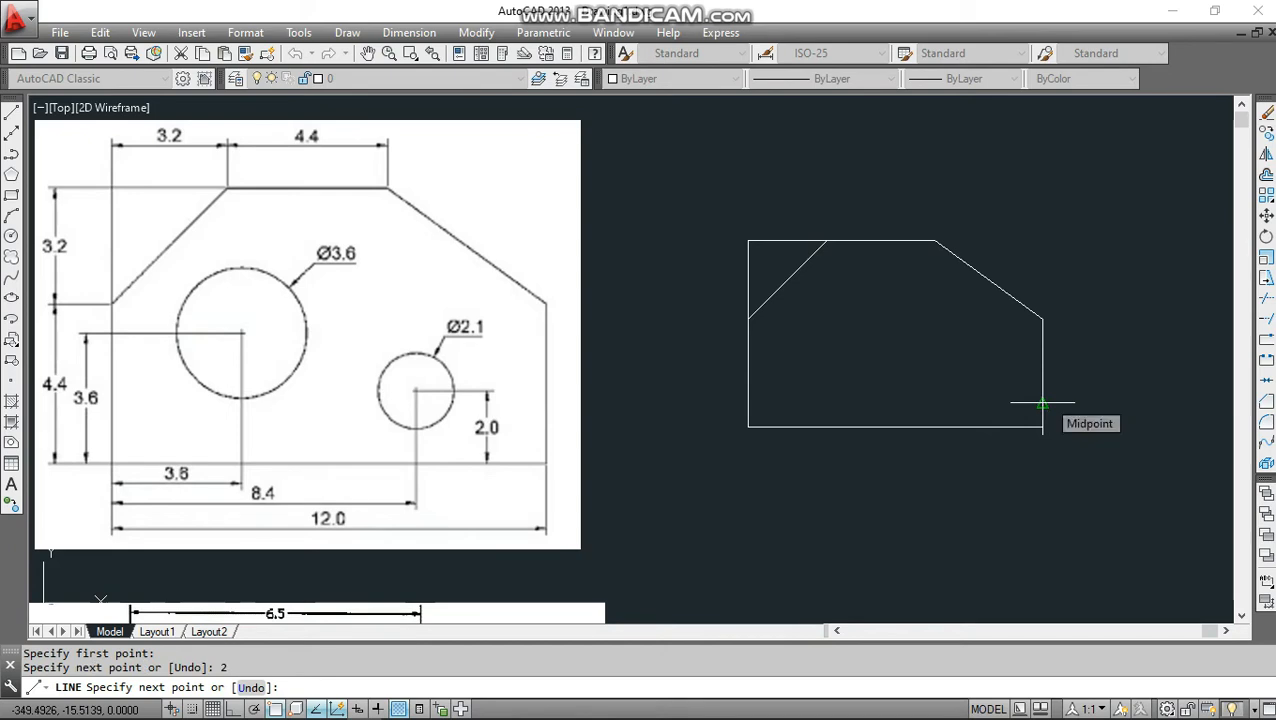
key(Return)
key(F8)
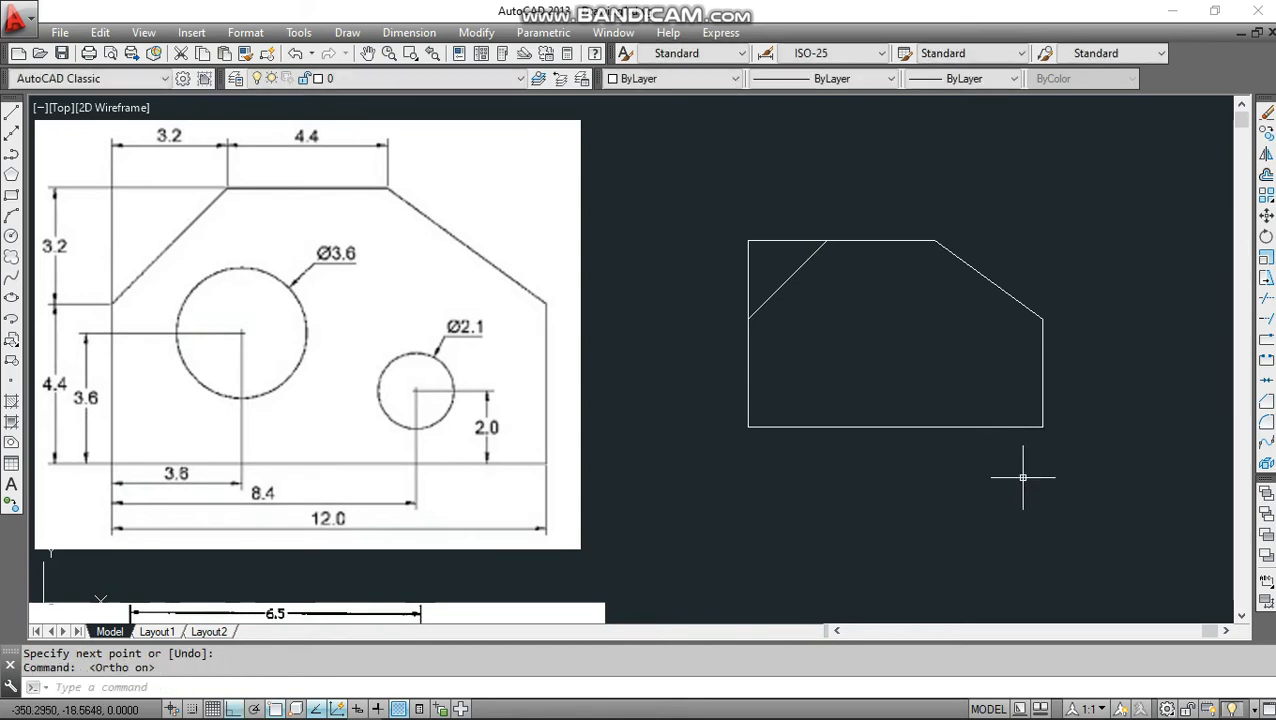
Draw a horizontal line 8.4 units to the right from the left edge, level with the top of the 2-unit line.
text(l)
key(Return)
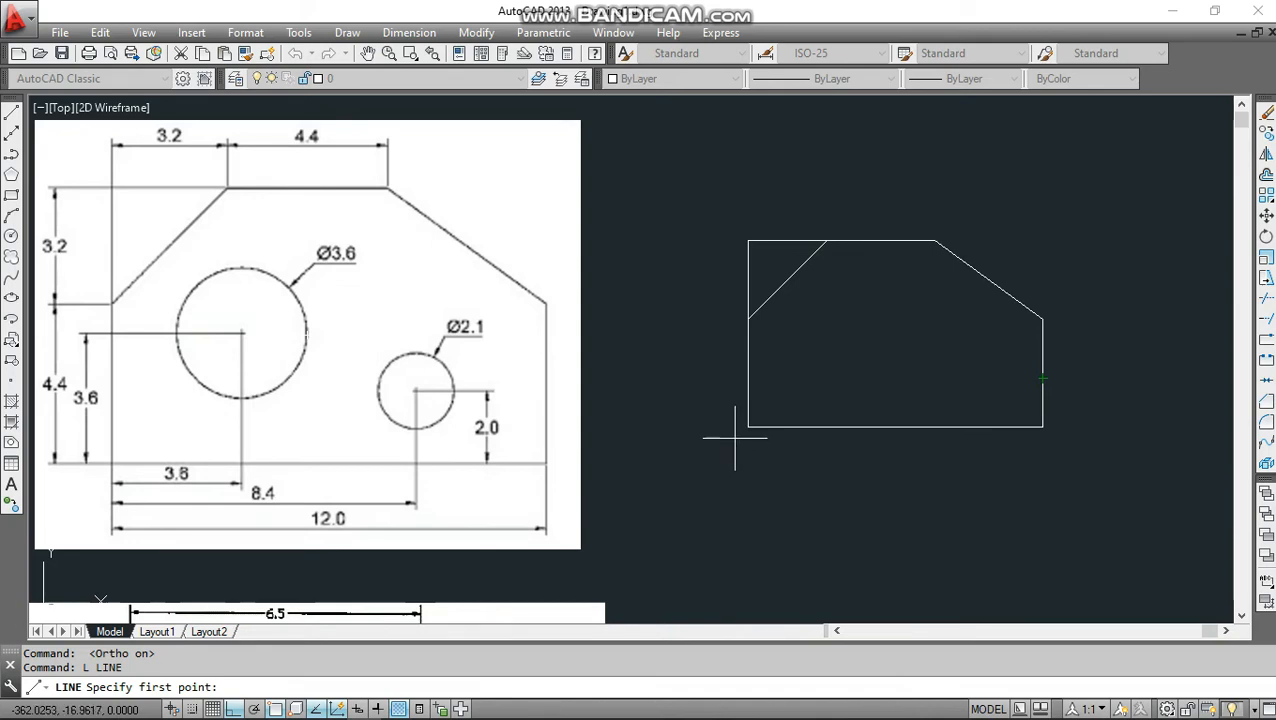
click(748, 376)
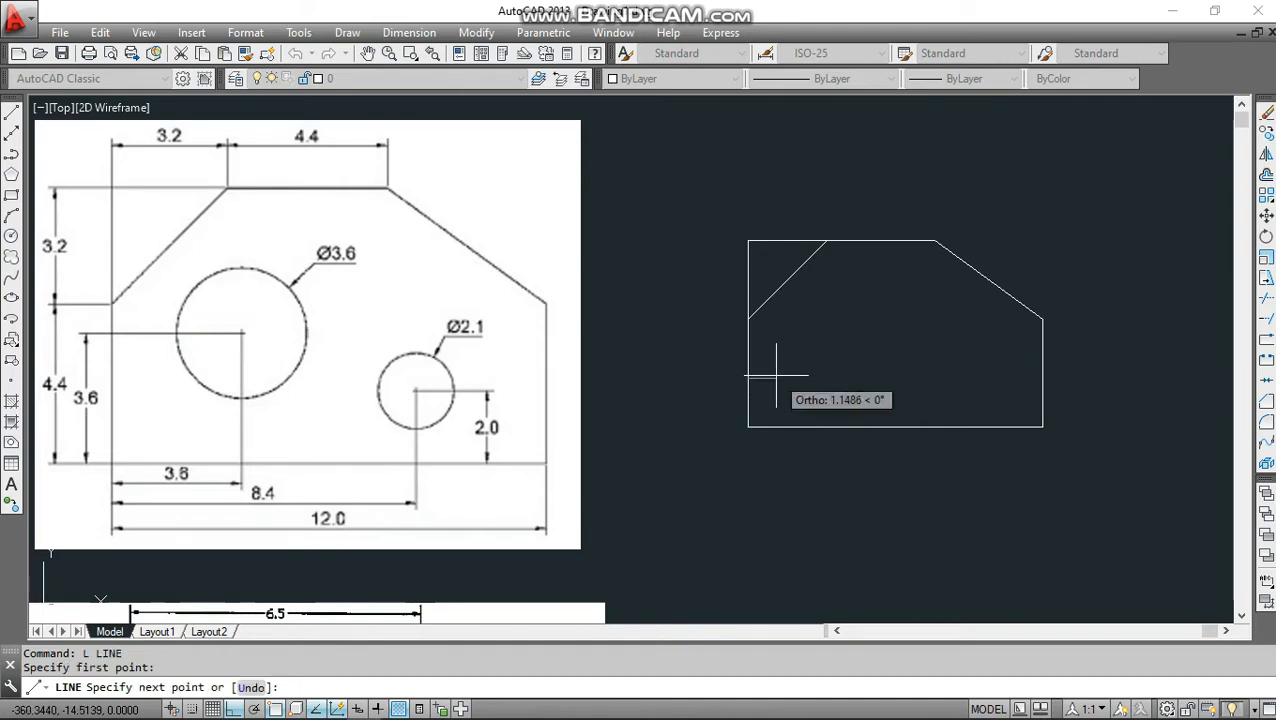
text(8.4)
key(Return)
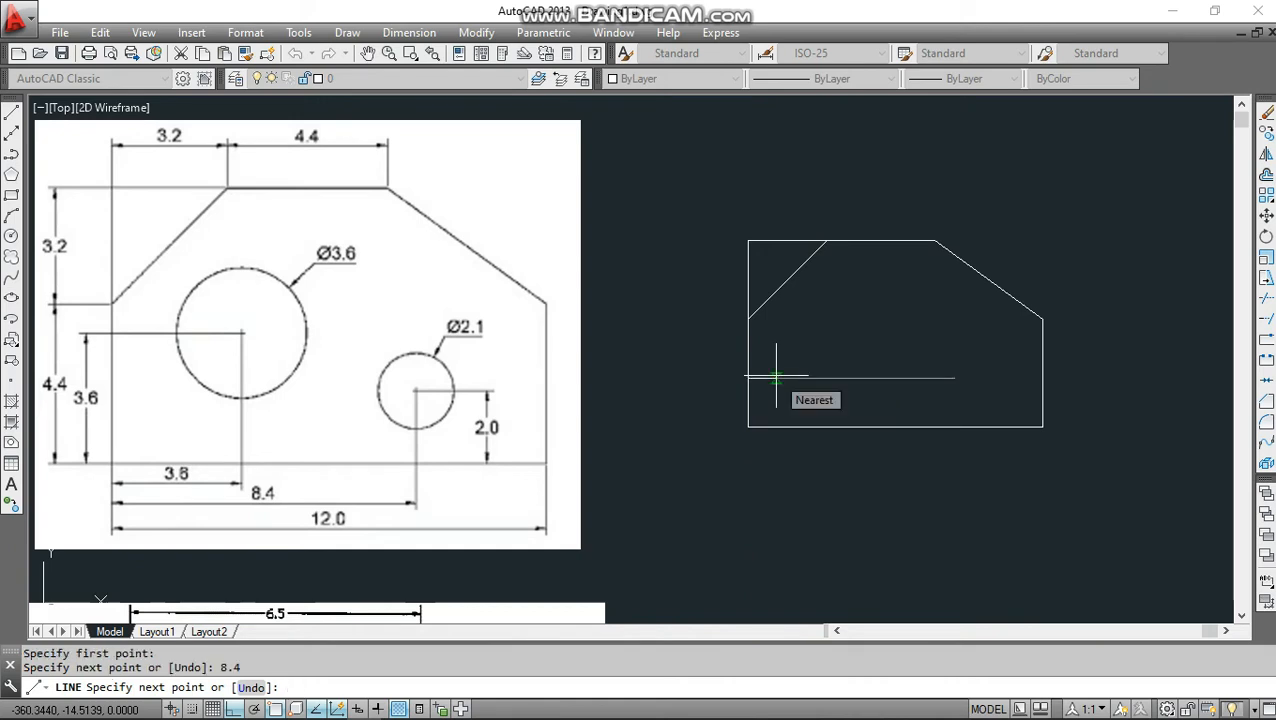
key(Return)
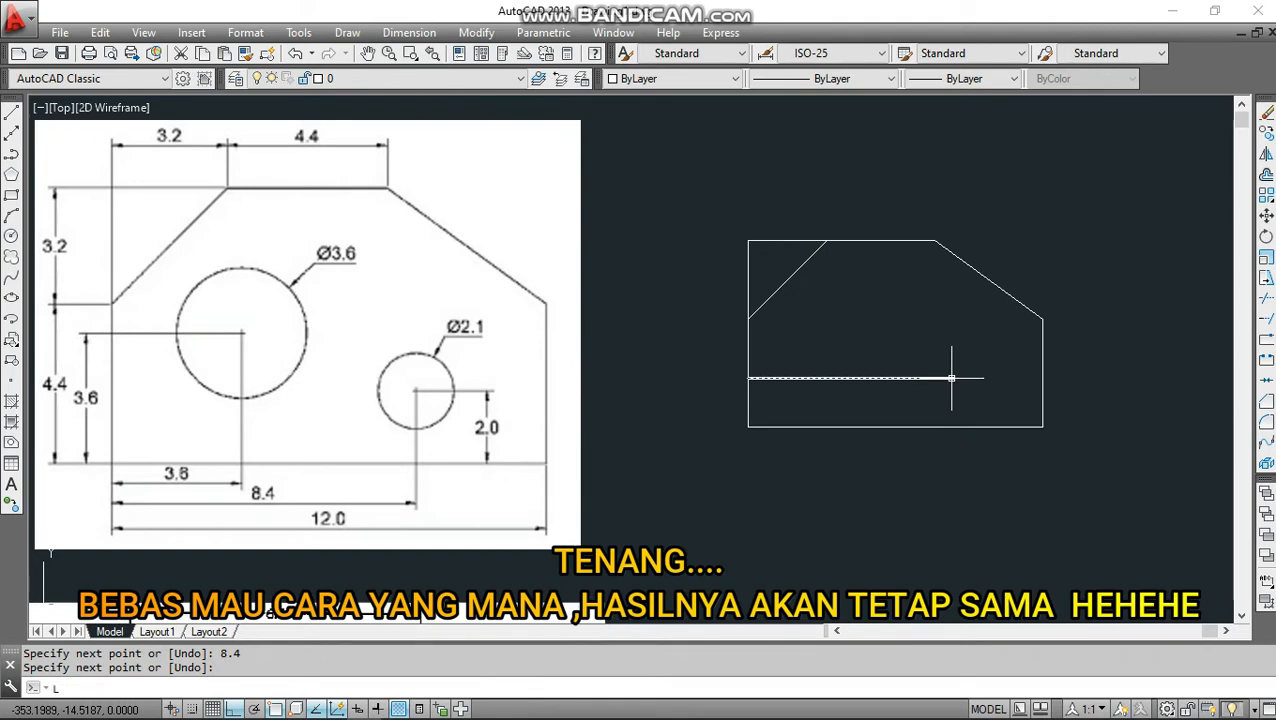
Draw a line from the top of the 2-unit line on the right edge to the end of the 8.4 line.
text(l)
key(Return)
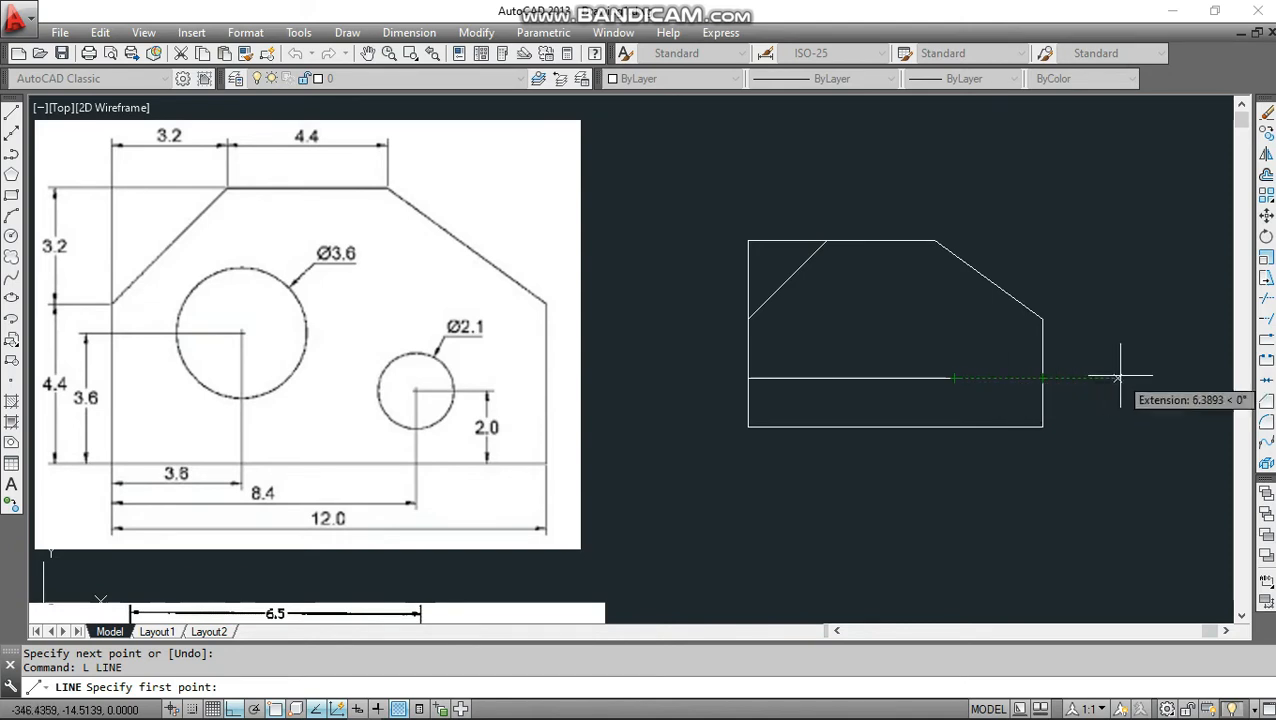
click(1043, 379)
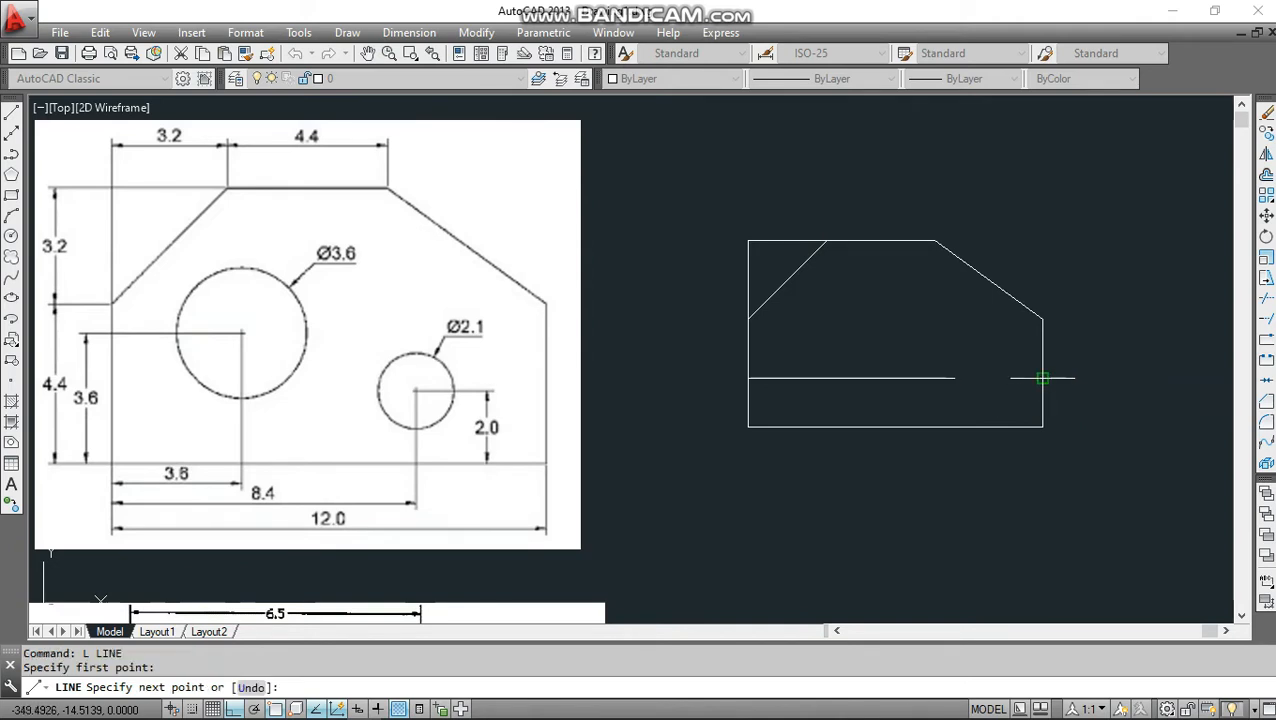
click(954, 379)
key(Return)
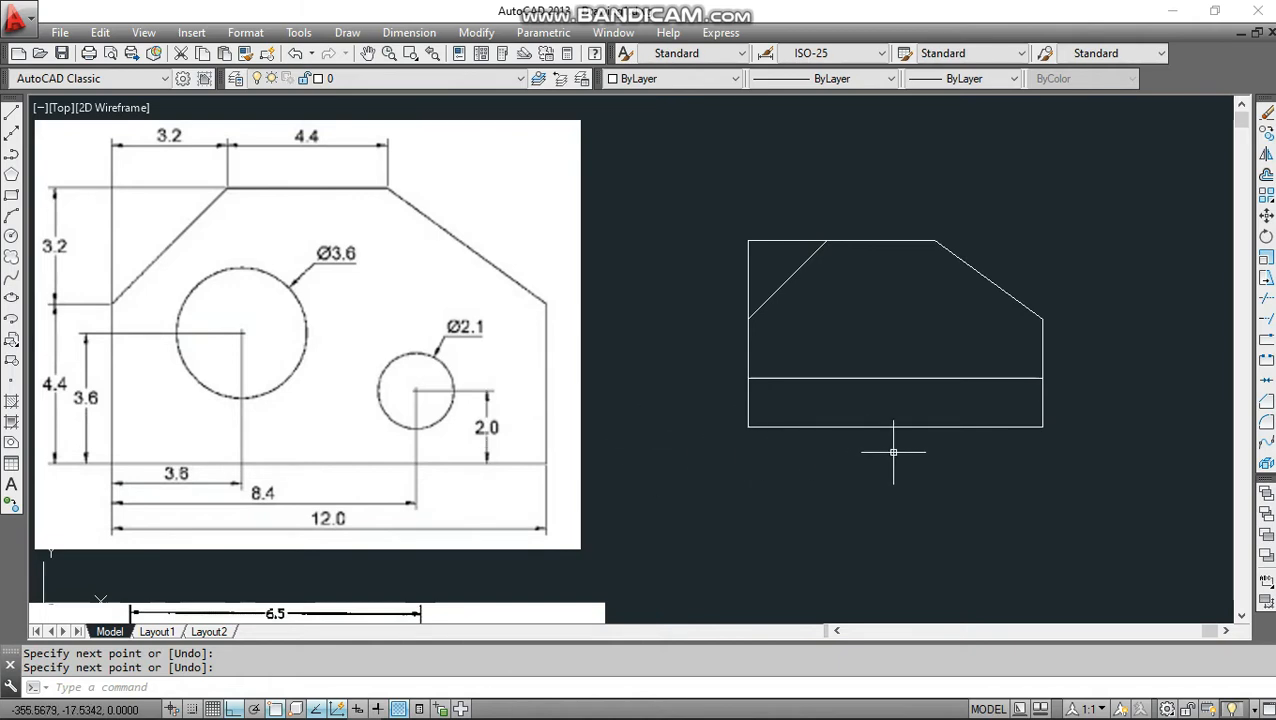
text(C)
key(Return)
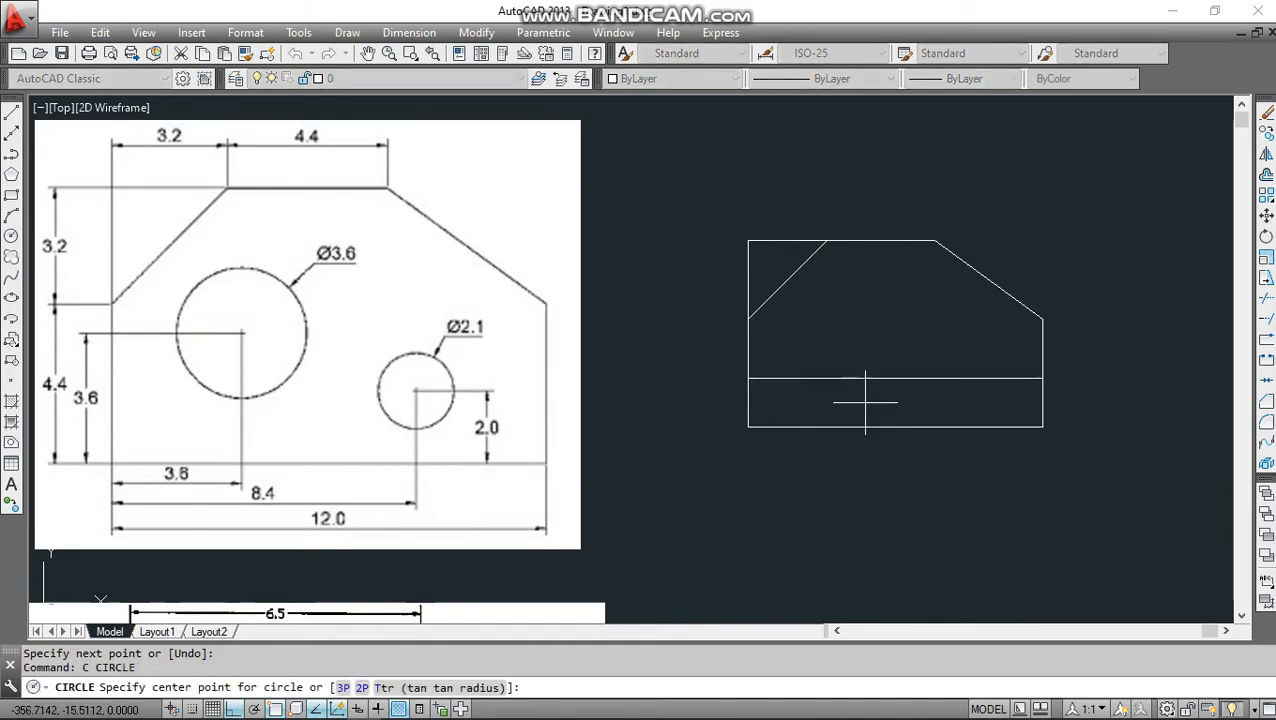
click(954, 378)
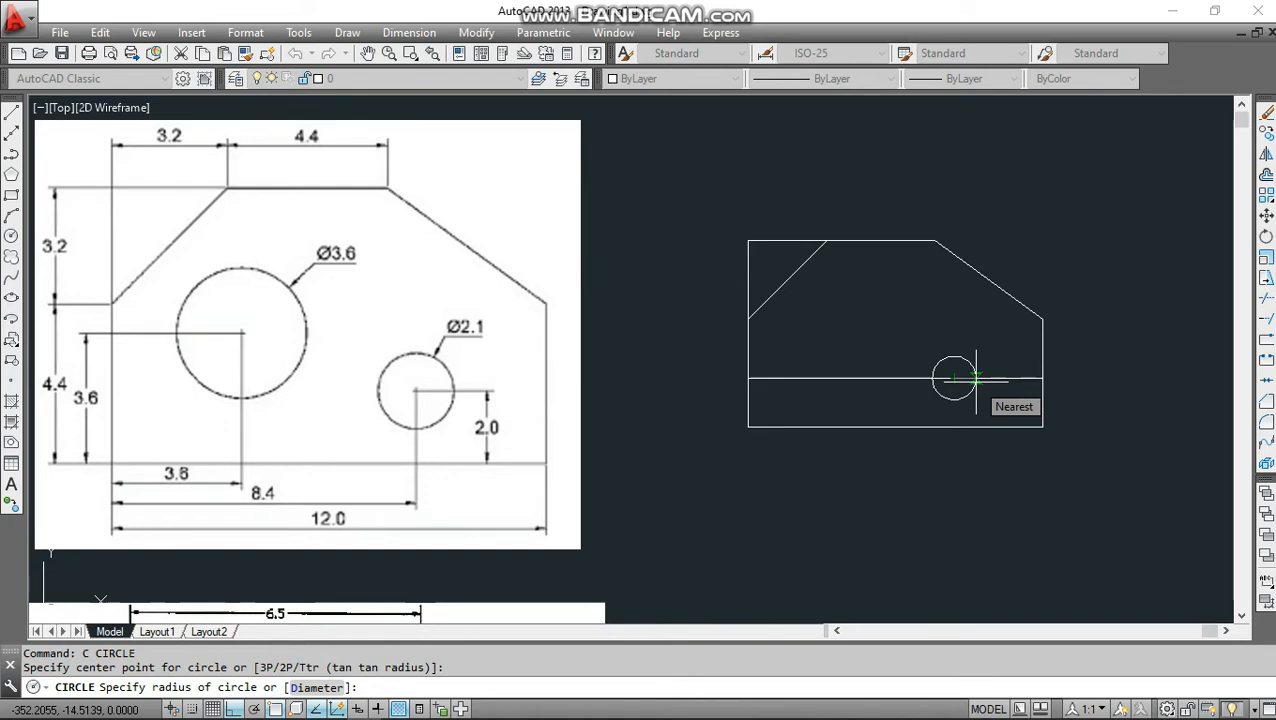
key(Escape)
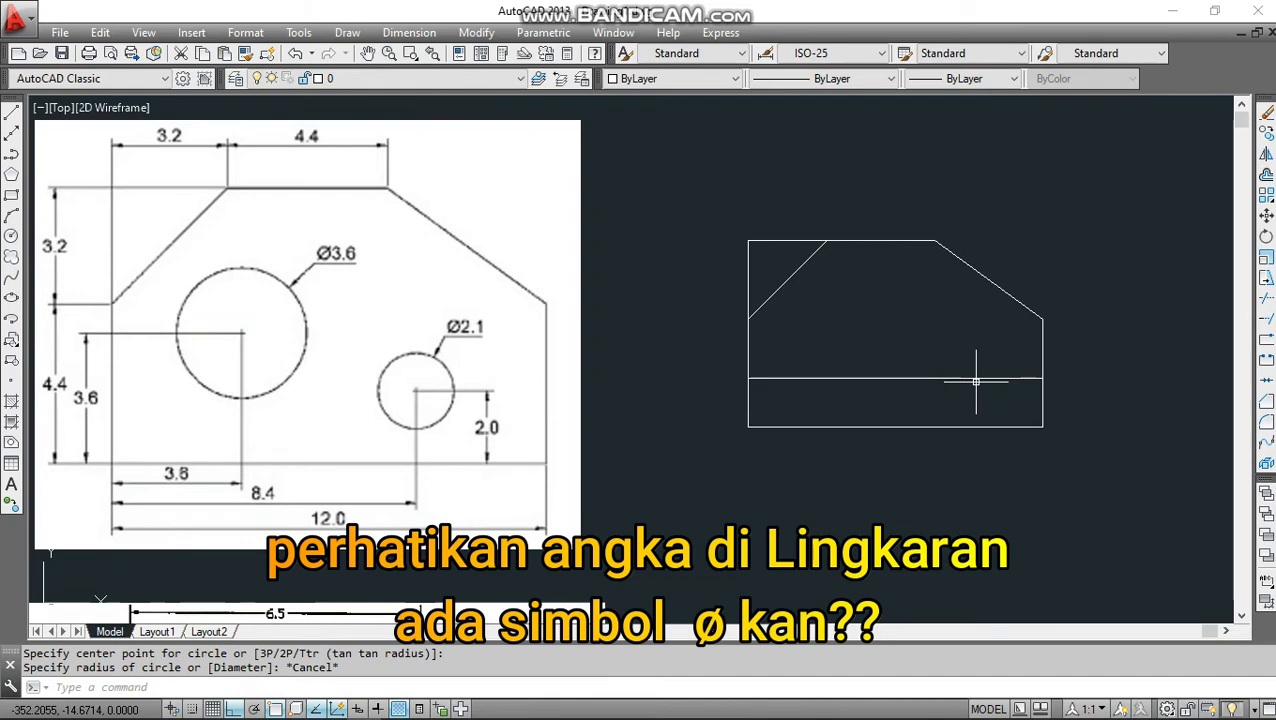
Draw a circle with a diameter of 2.1 centred on the free end of the 8.4 line.
text(c)
key(Return)
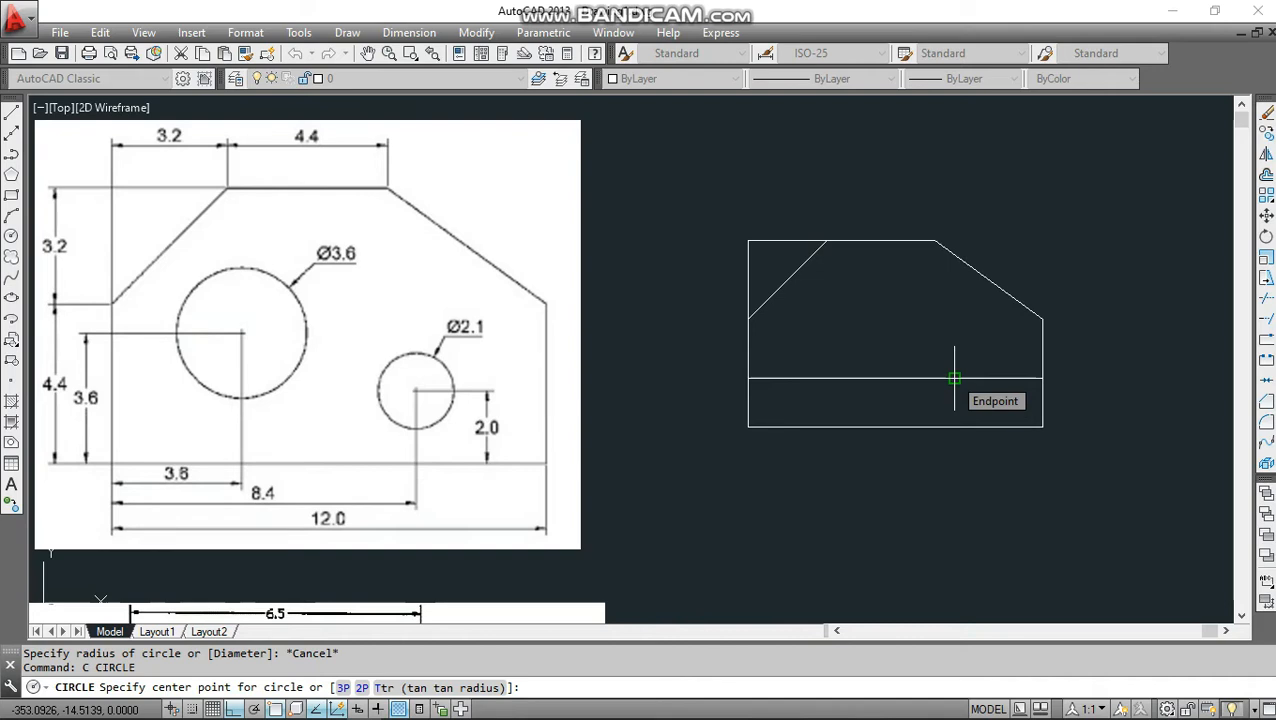
click(954, 378)
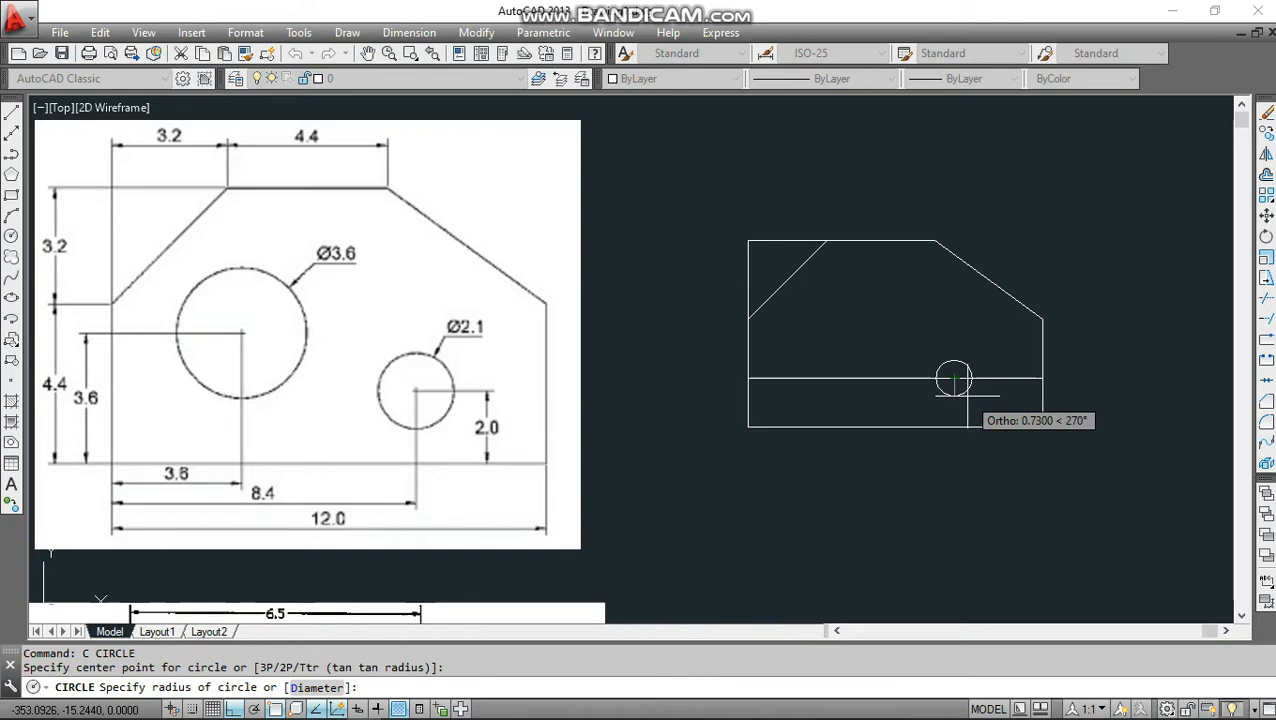
text(D)
key(Return)
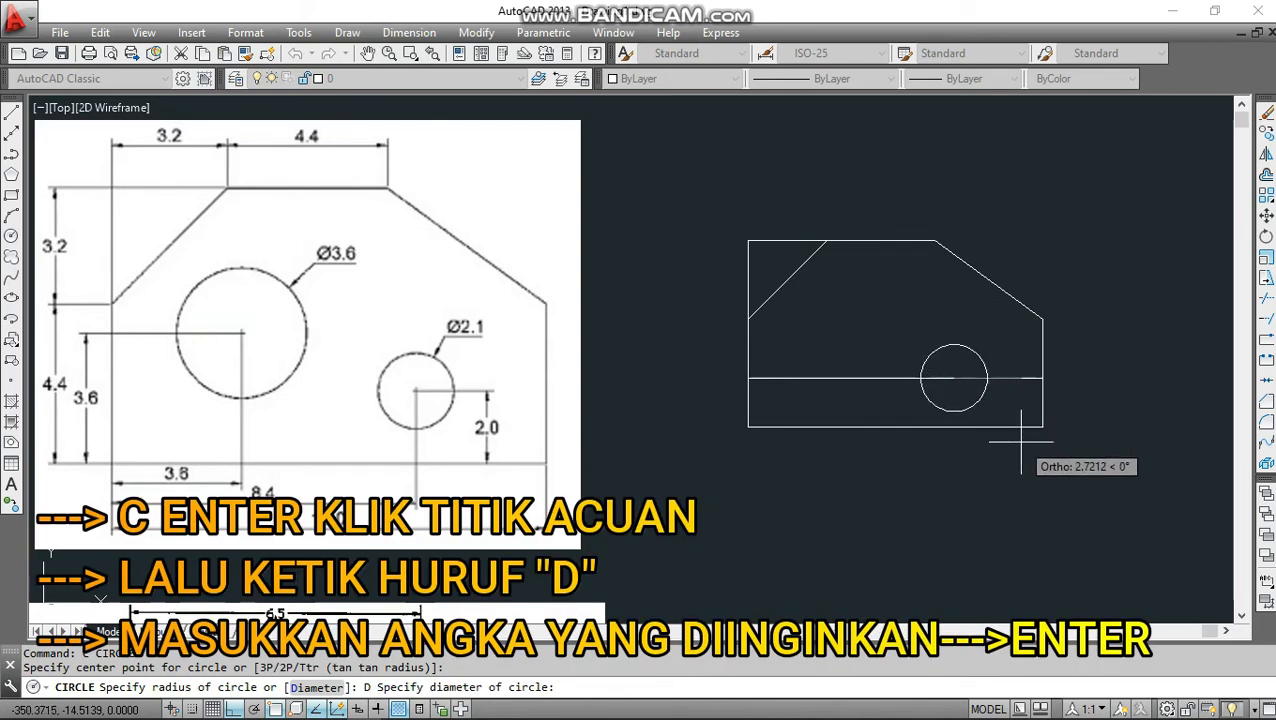
text(2.1)
key(Return)
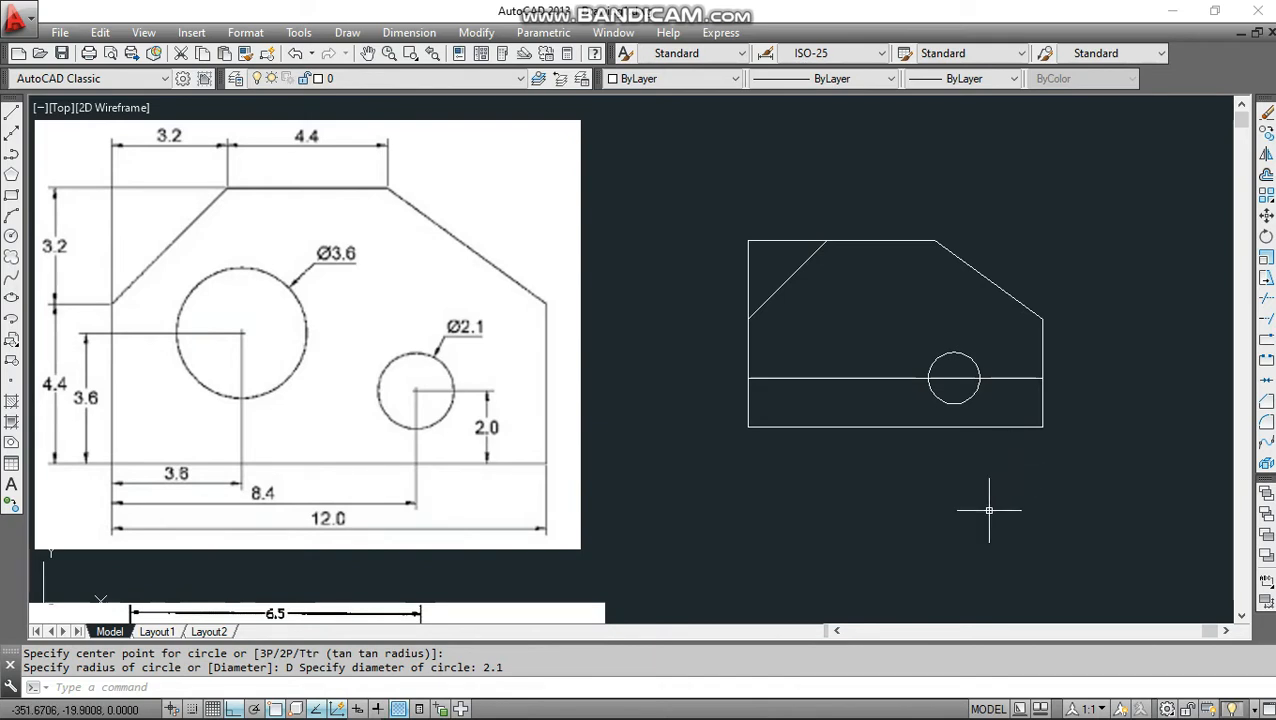
Draw a comparison circle with a radius of 2.1 in the empty space below the plate.
text(c)
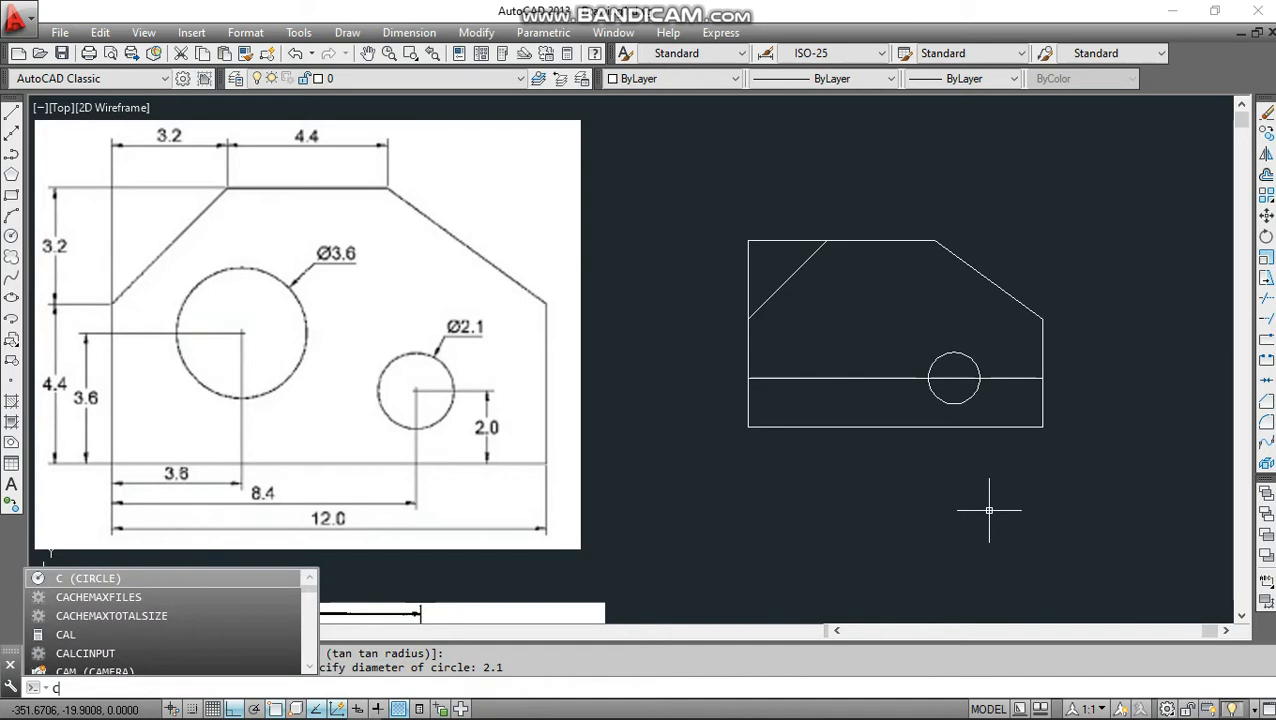
key(Return)
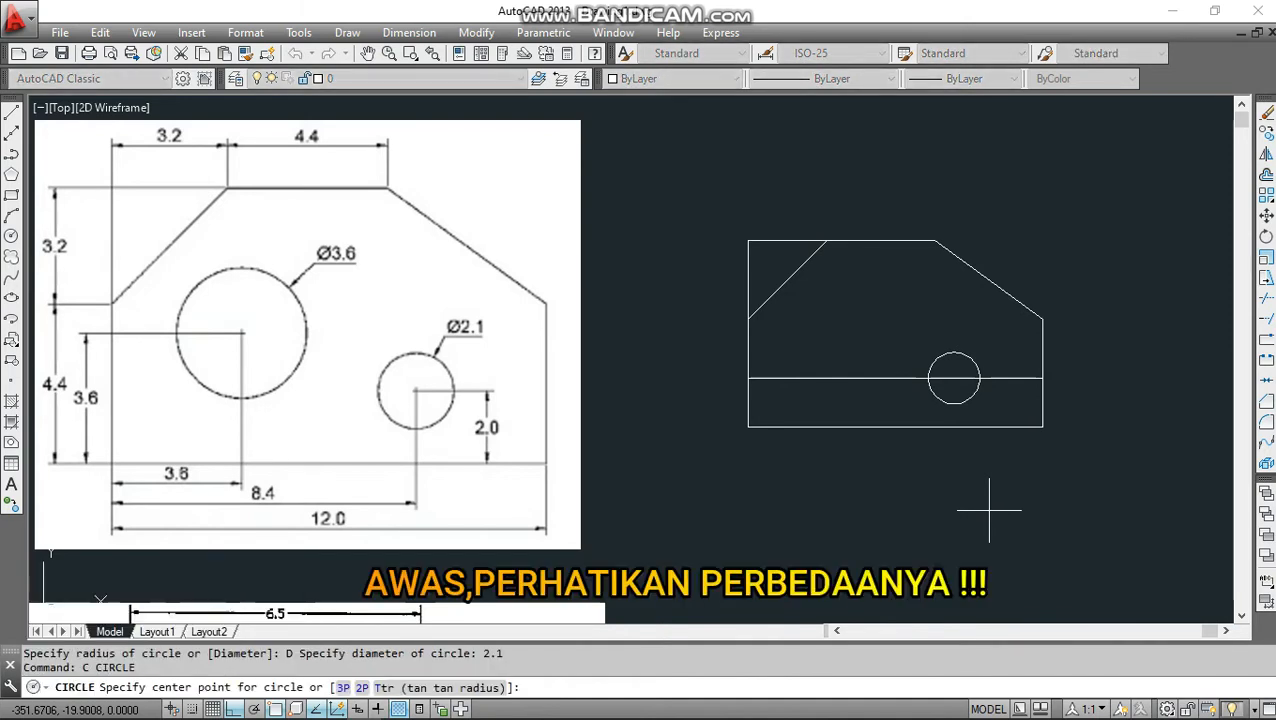
key(Escape)
key(Return)
click(977, 503)
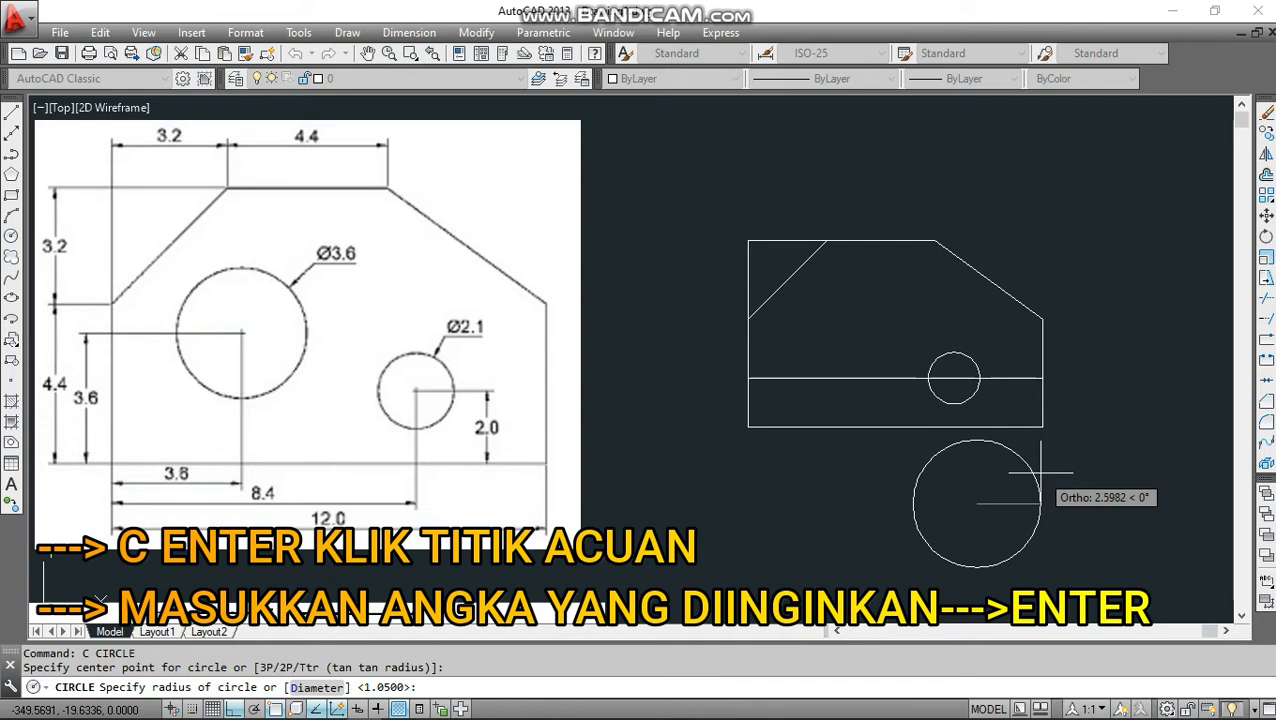
text(2.1)
key(Return)
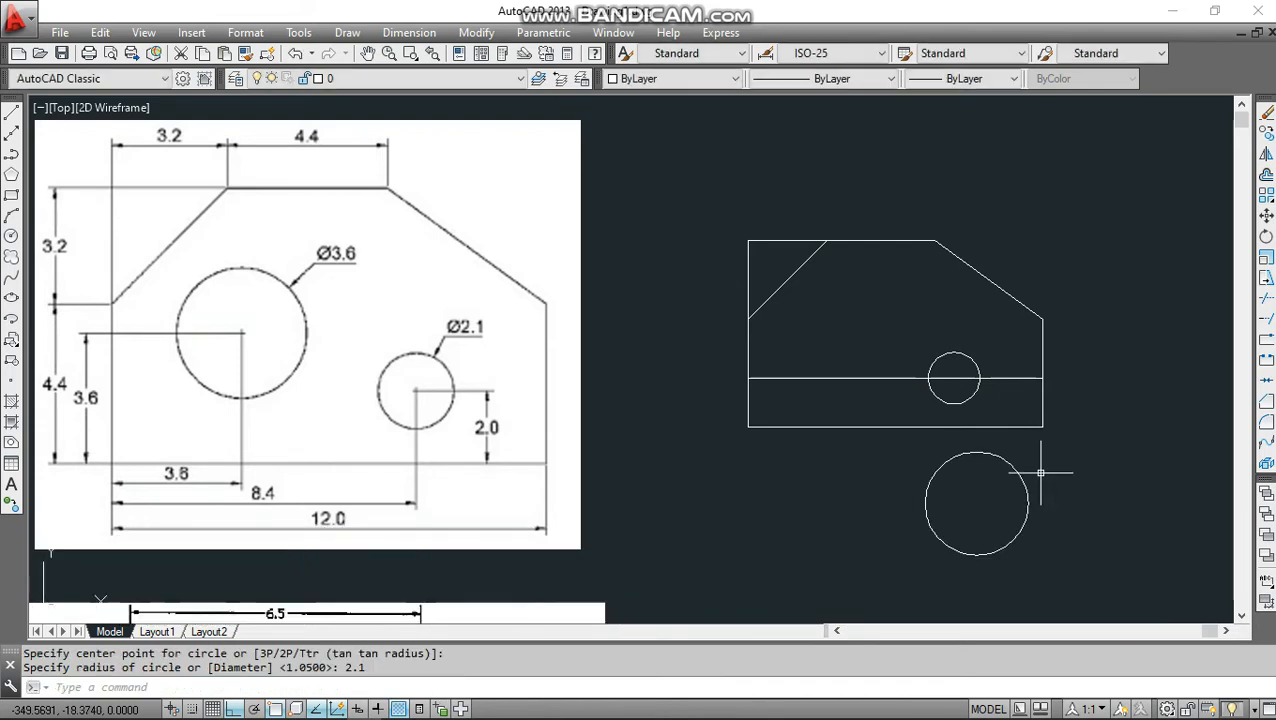
Move the radius 2.1 circle by its centre onto the centre of the small hole.
click(1040, 472)
click(1014, 484)
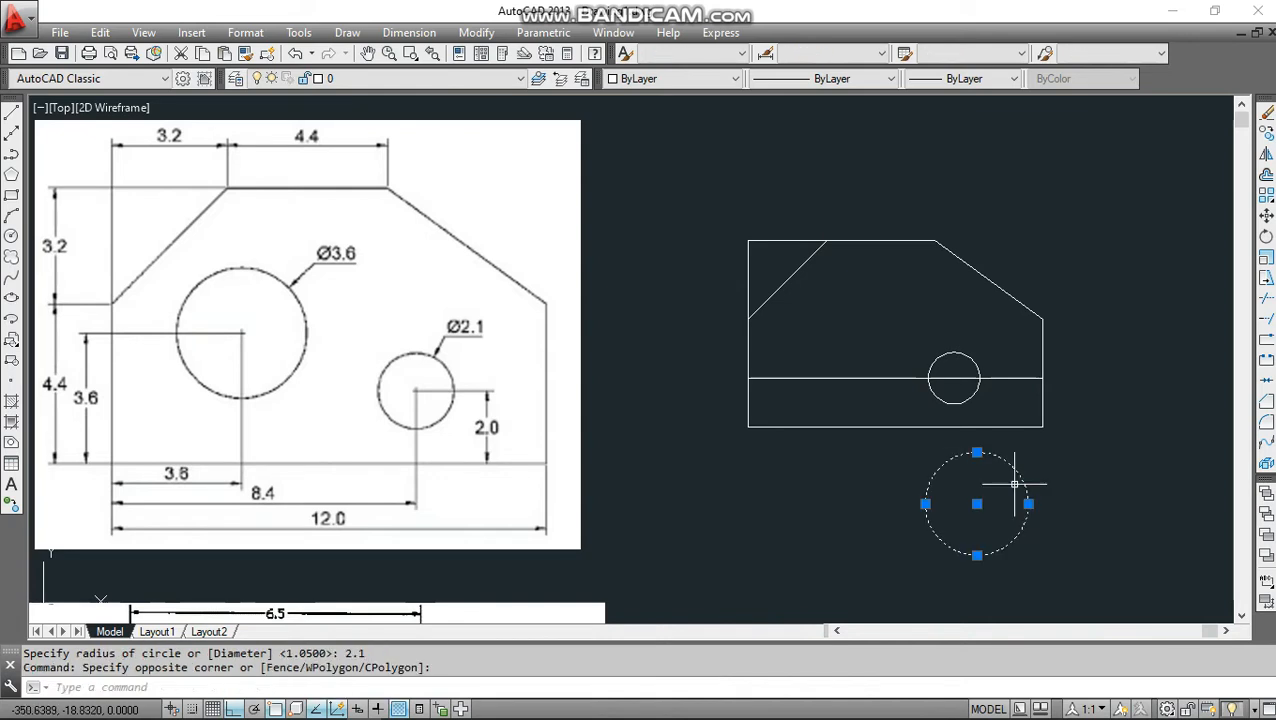
text(m)
key(Return)
click(977, 504)
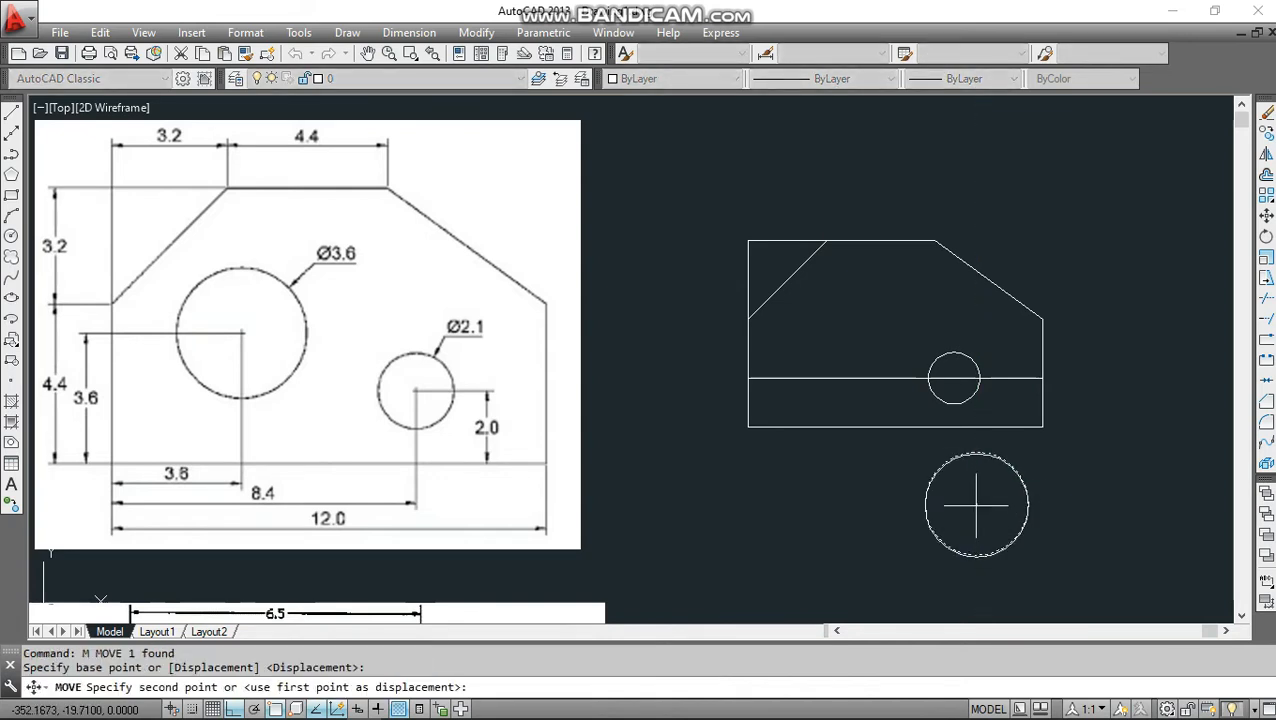
click(954, 378)
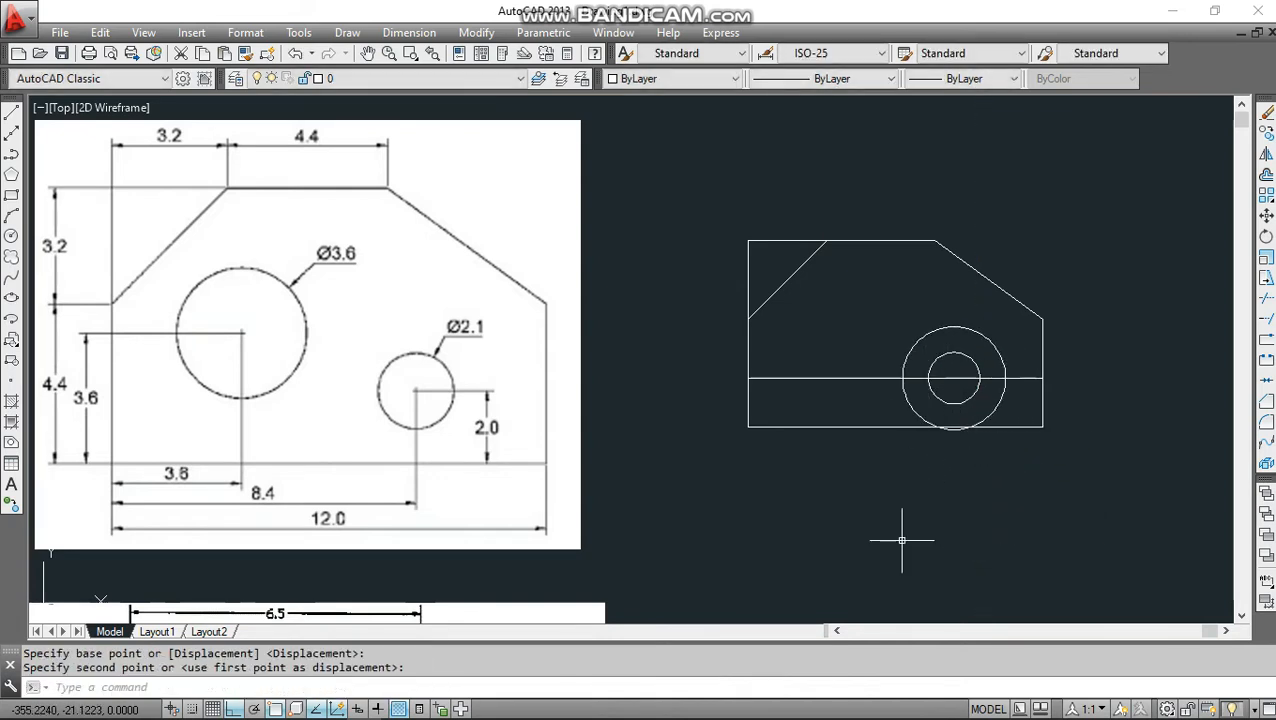
Erase the larger comparison circle around the small hole.
click(990, 413)
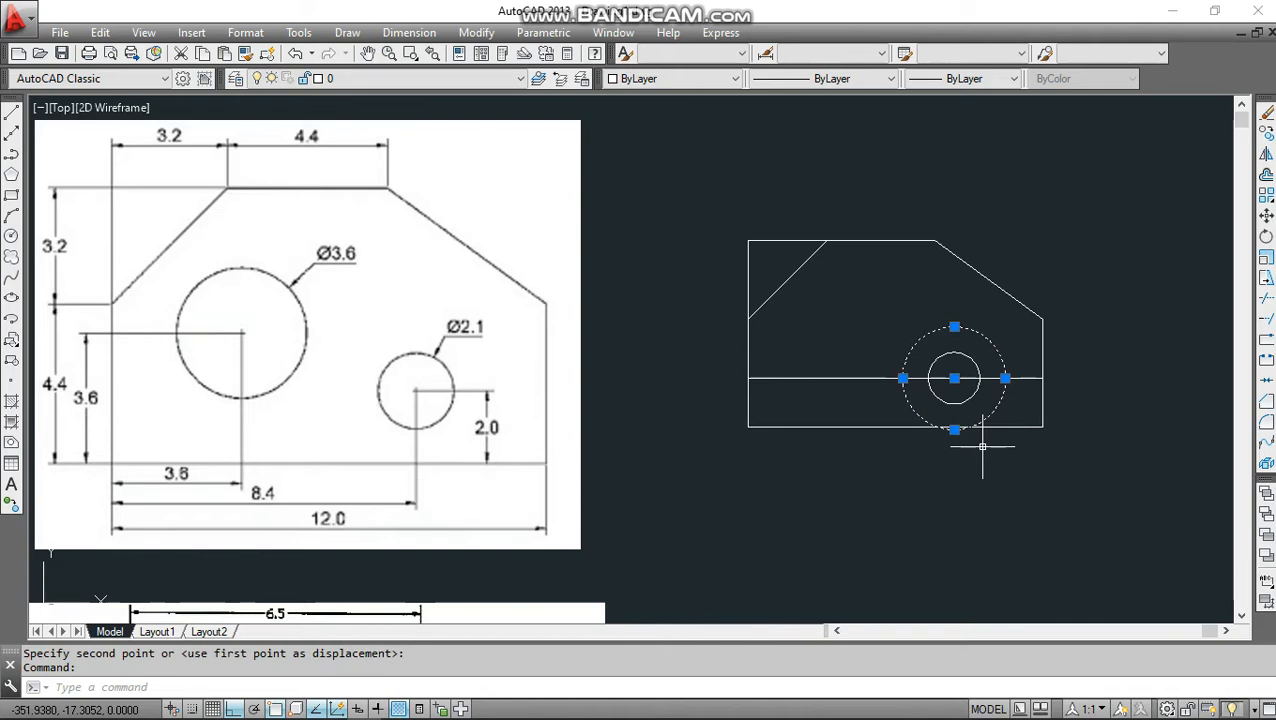
key(Escape)
click(962, 401)
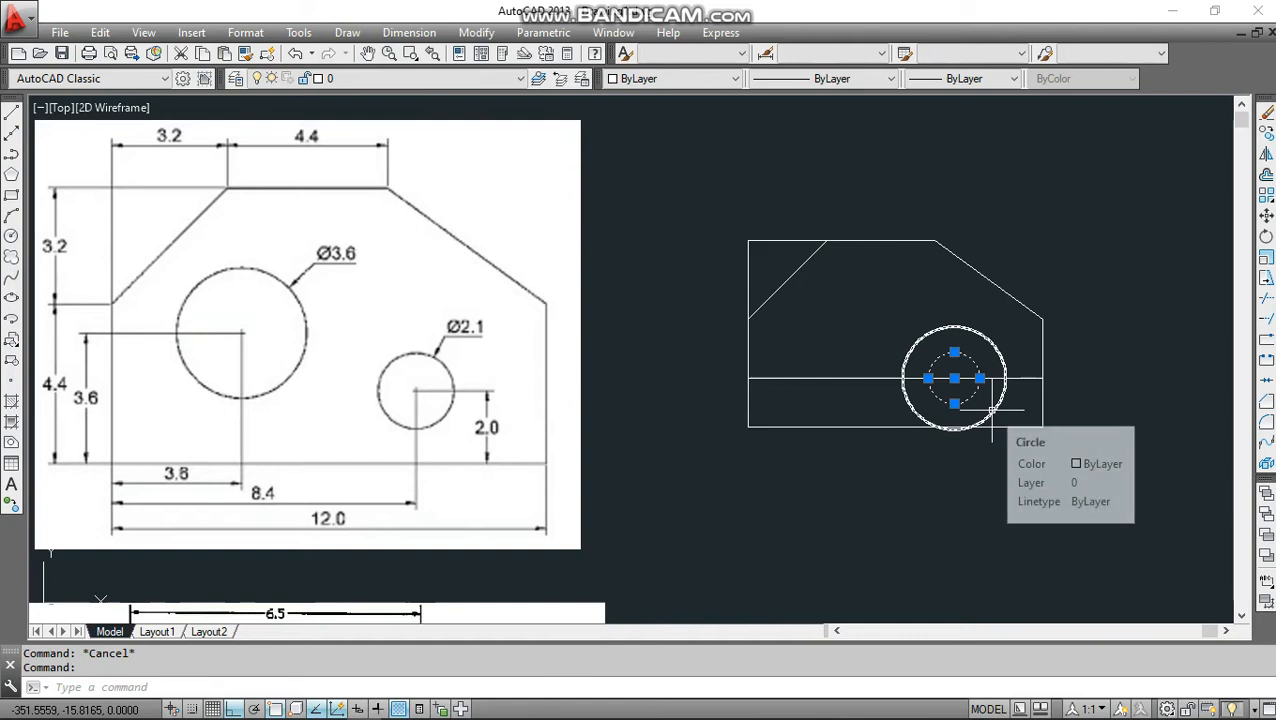
key(Escape)
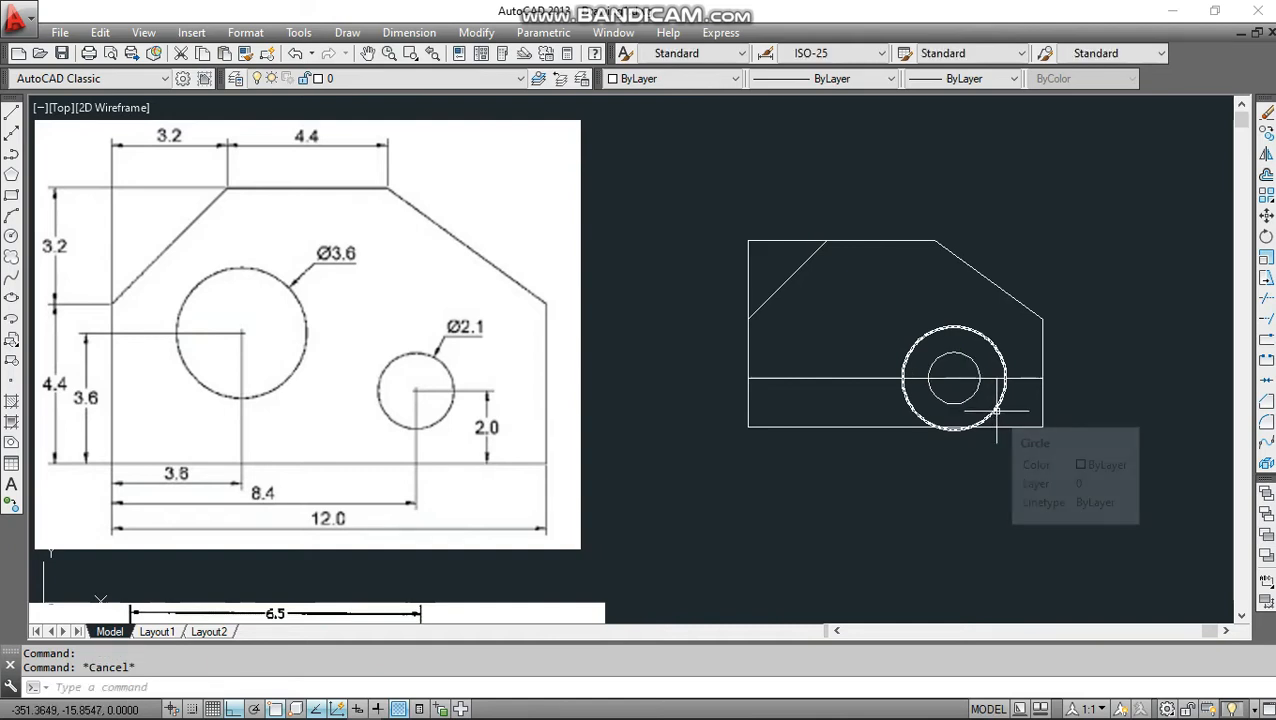
click(996, 411)
text(E)
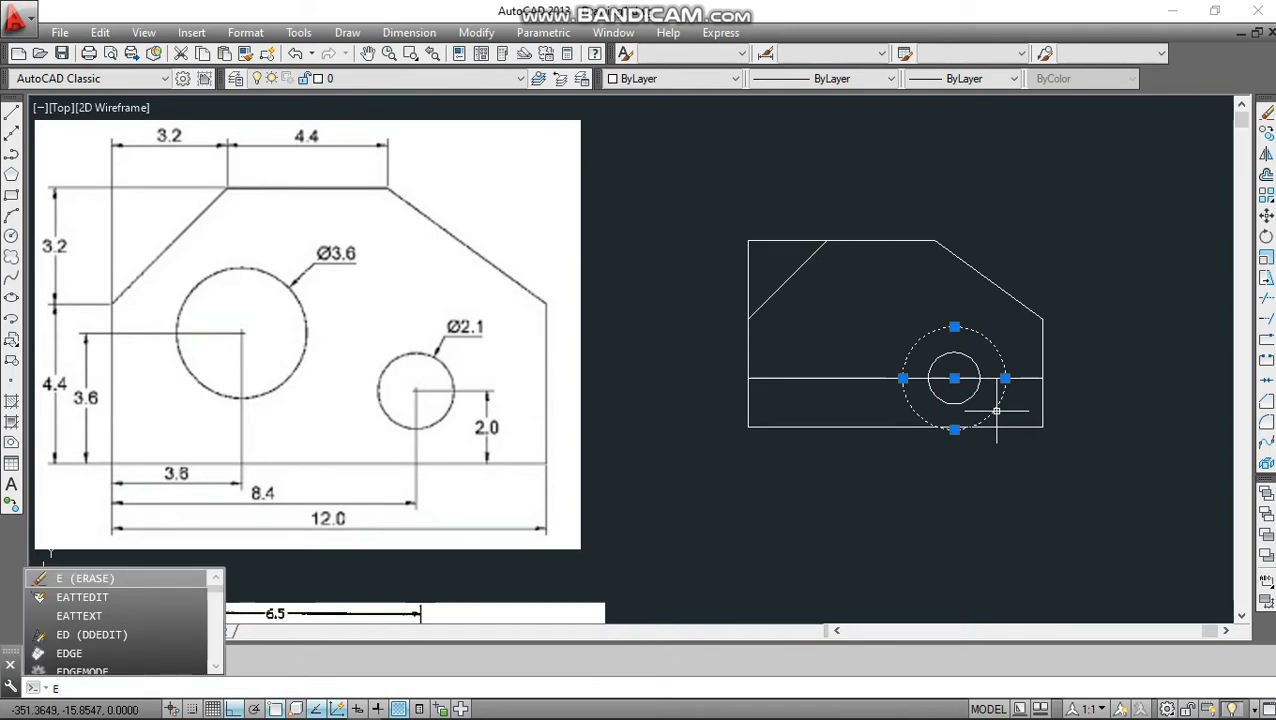
key(Return)
Erase the two horizontal construction lines on either side of the small hole's centre.
click(892, 395)
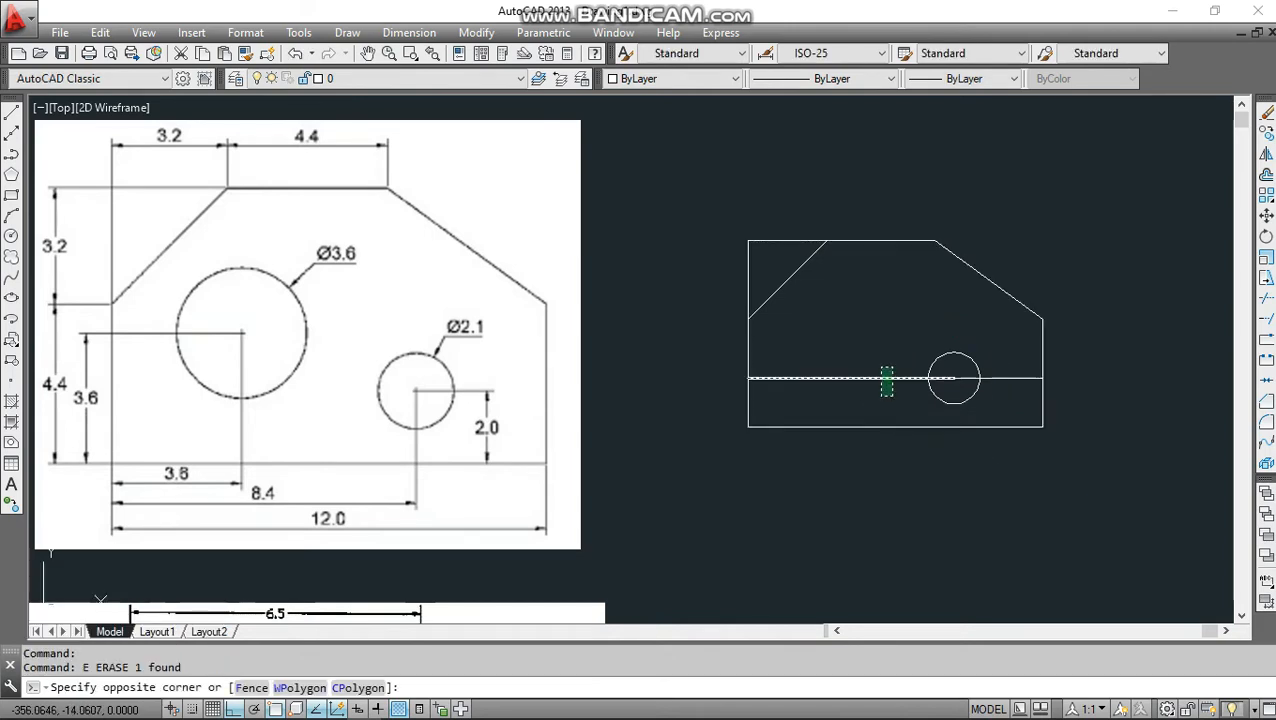
click(886, 368)
click(1006, 401)
click(998, 351)
text(e)
key(Return)
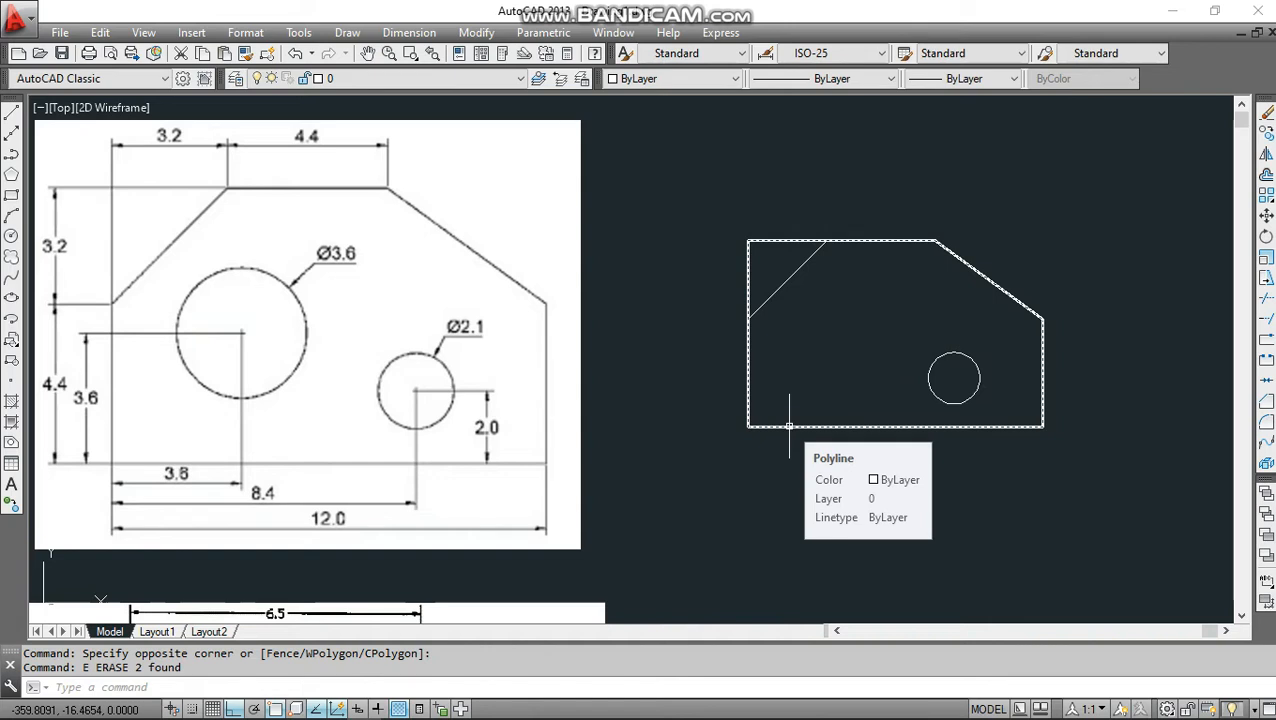
Draw construction lines from the plate's lower-left corner, 3.6 units up the left edge and 3.6 units horizontally to the right.
text(l)
key(Return)
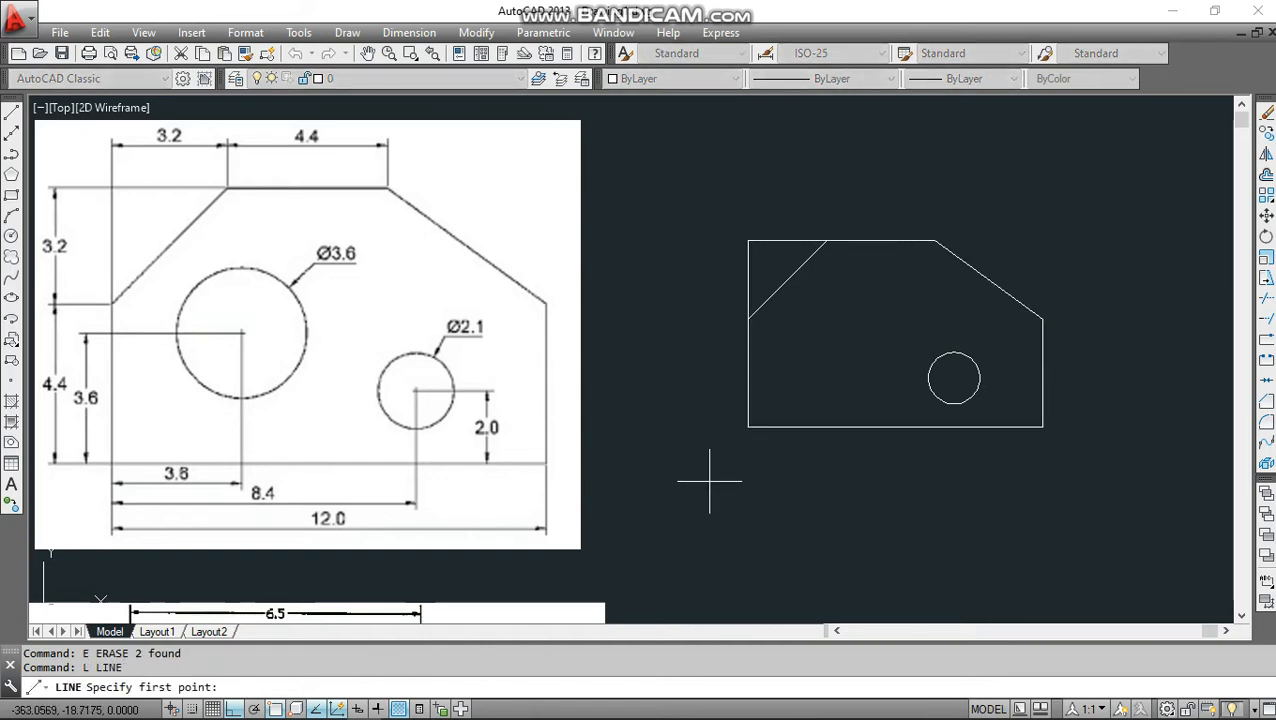
click(748, 427)
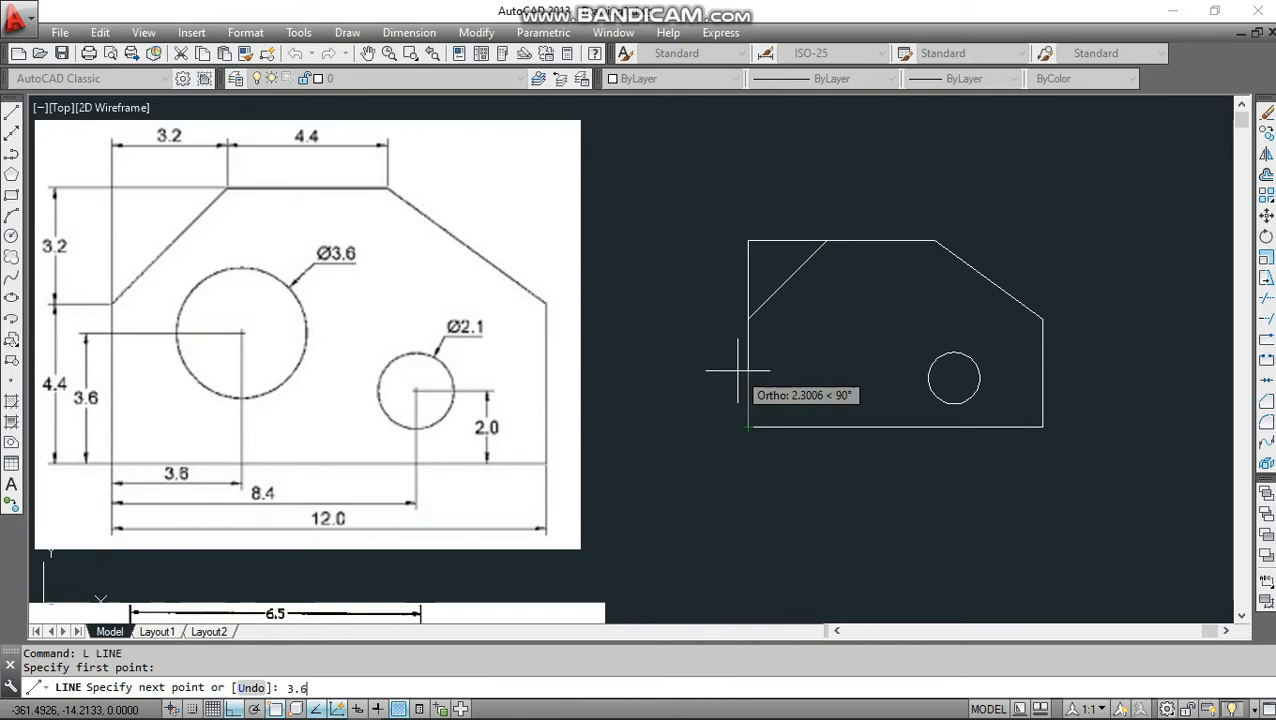
text(3.6)
key(Return)
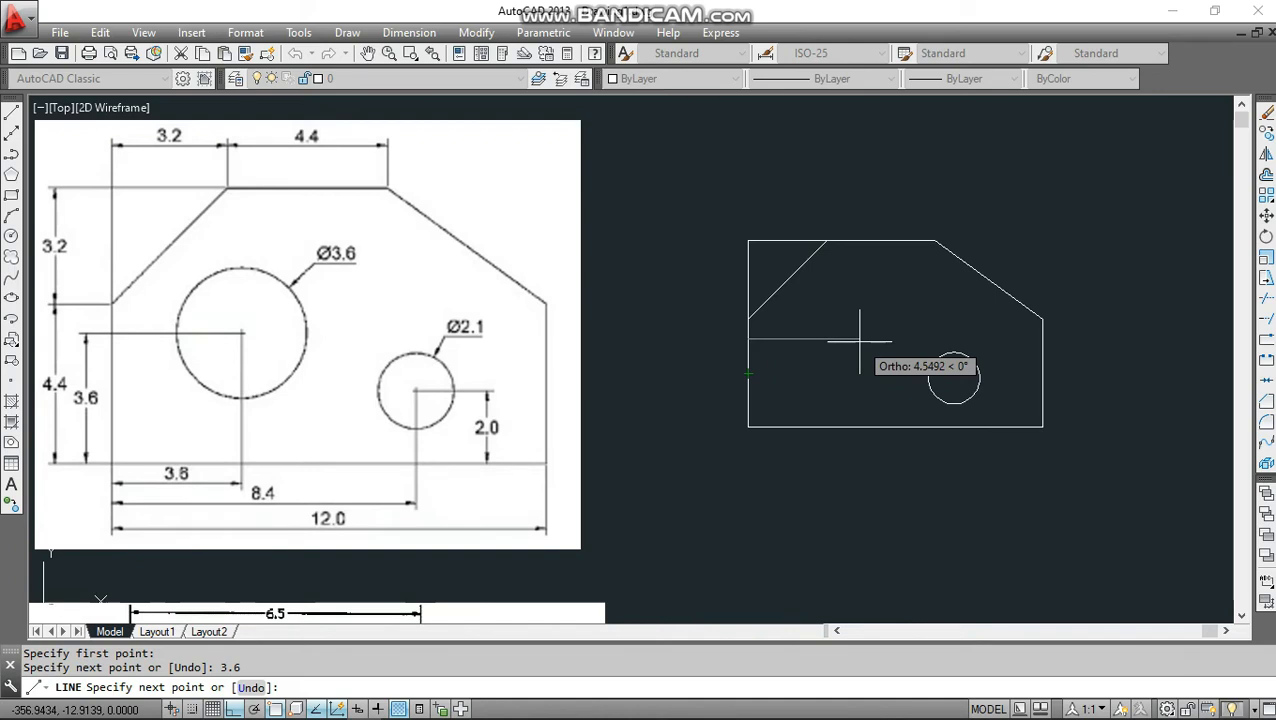
text(3.6)
key(Return)
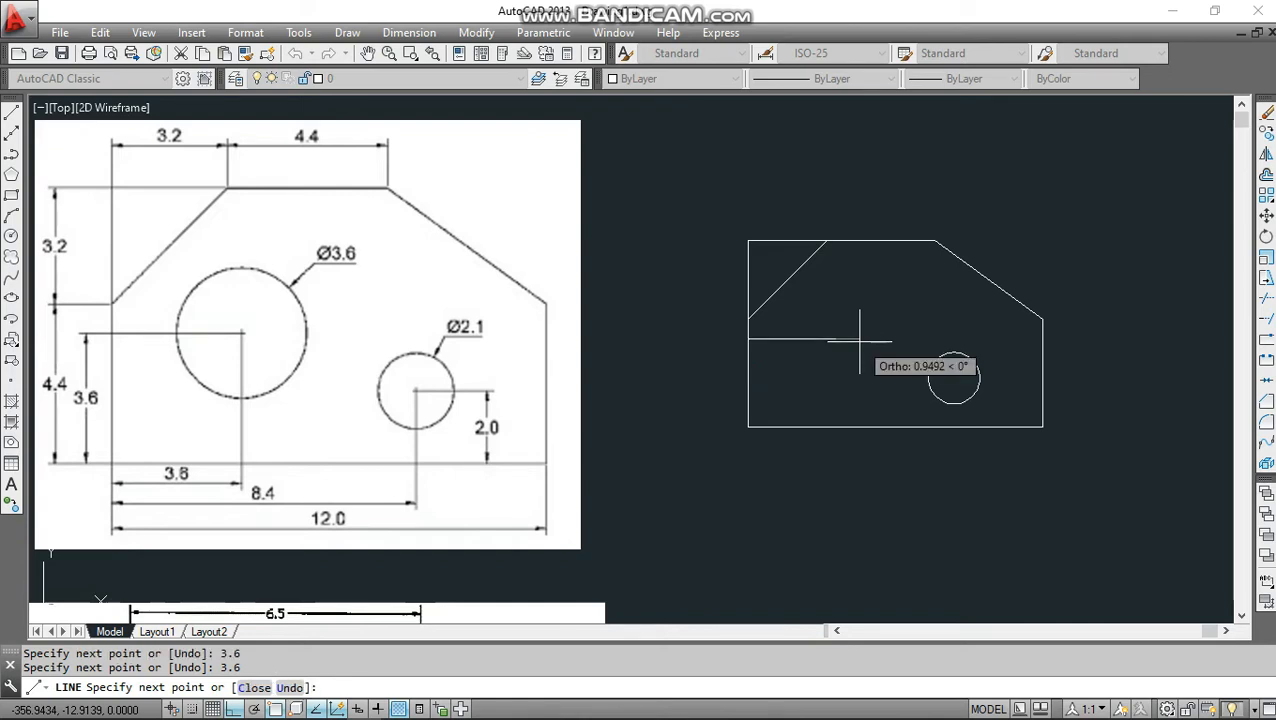
key(Escape)
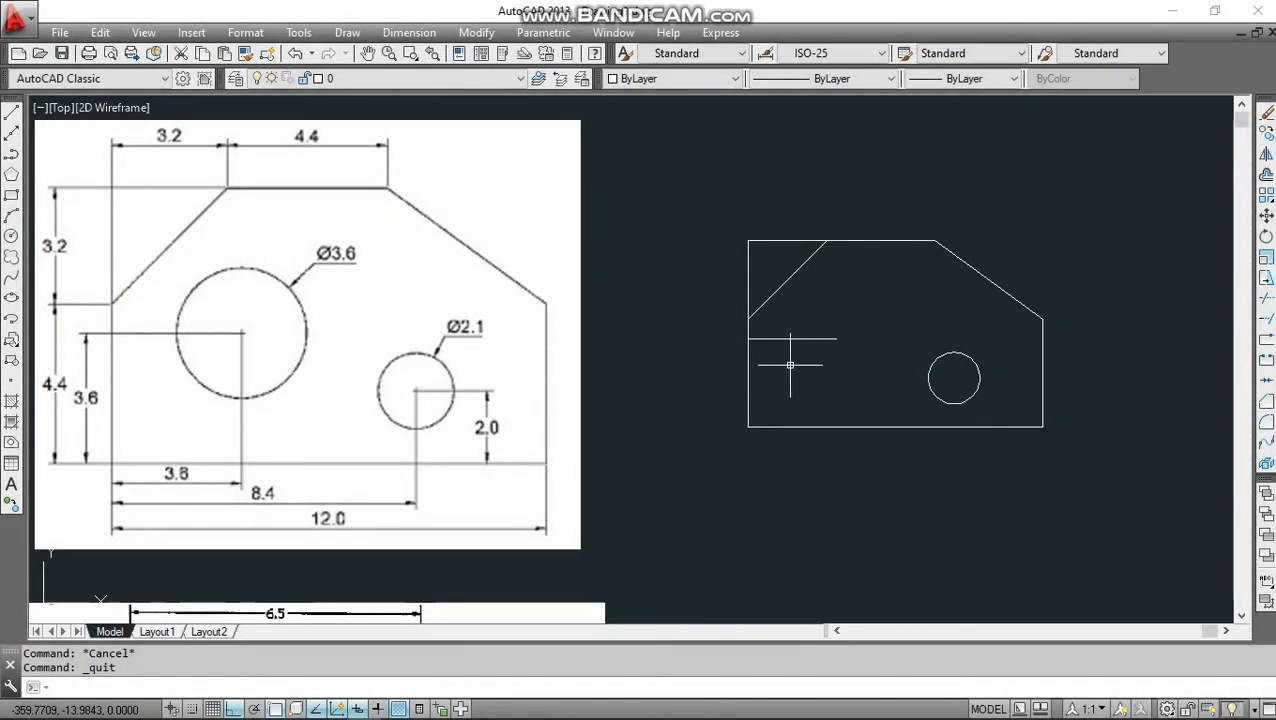
click(706, 478)
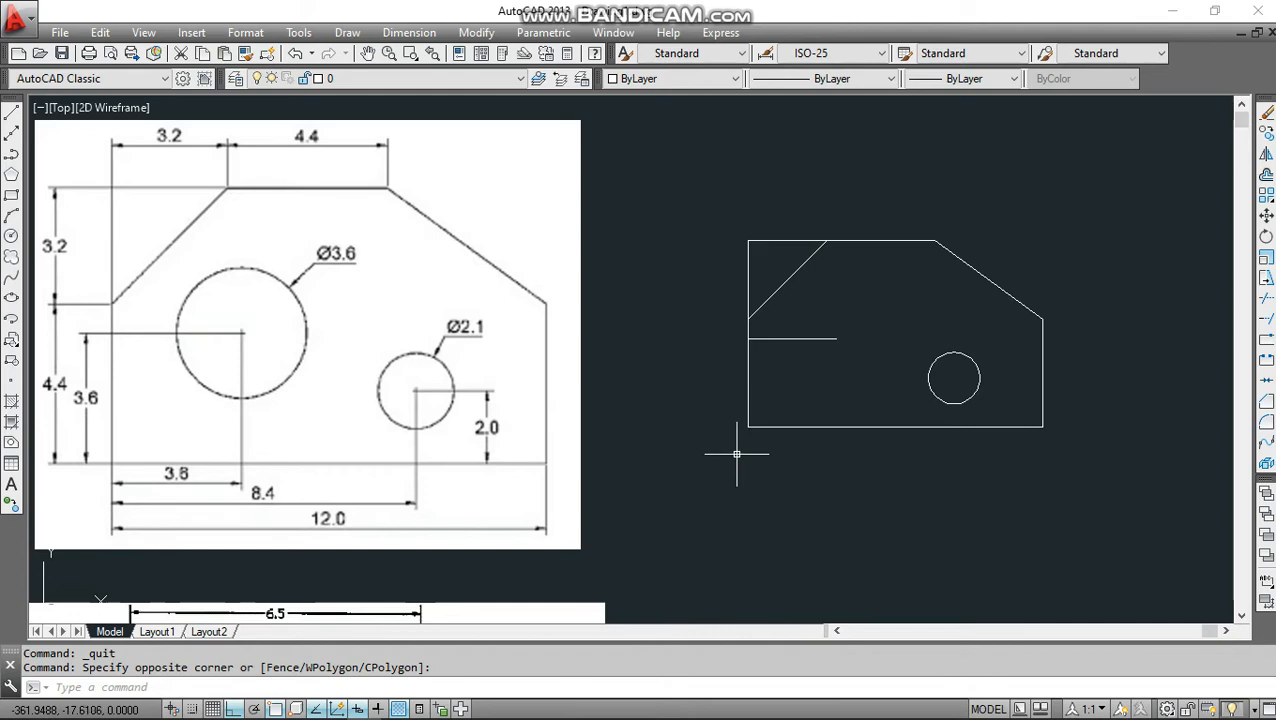
Draw a circle with a diameter of 3.6 centred on the free end of the horizontal 3.6 construction line.
text(c)
key(Return)
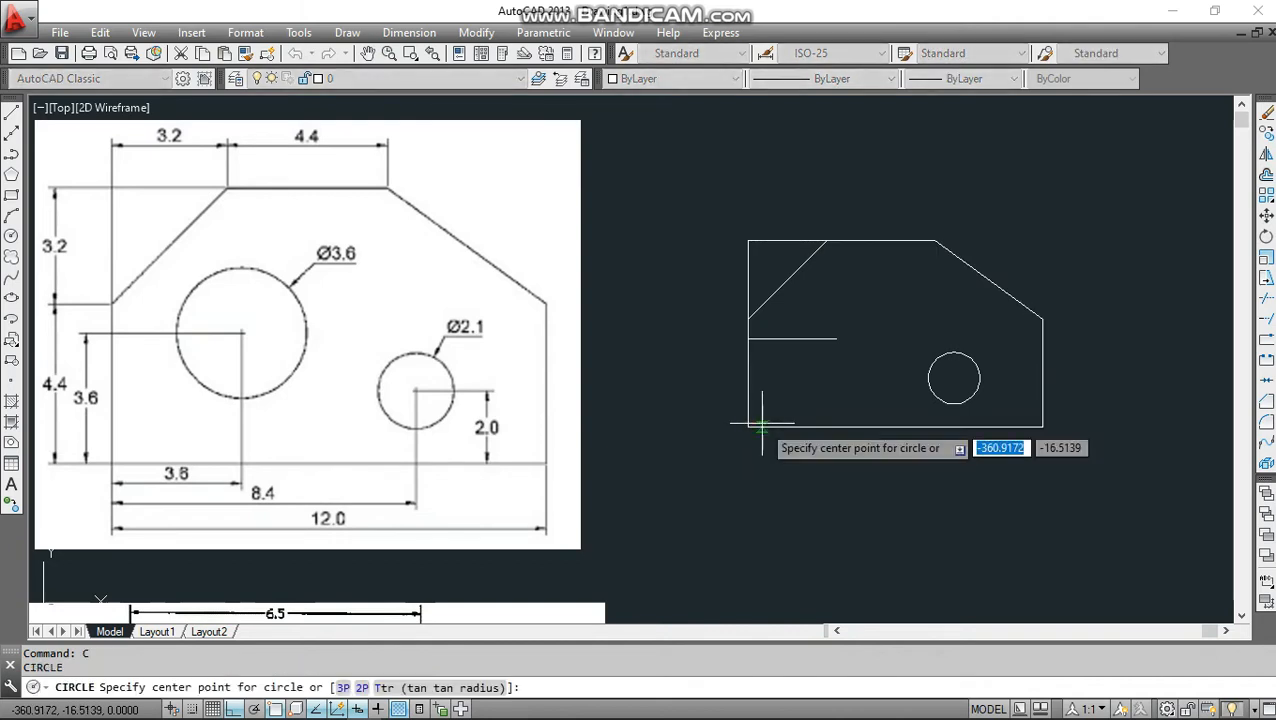
click(838, 339)
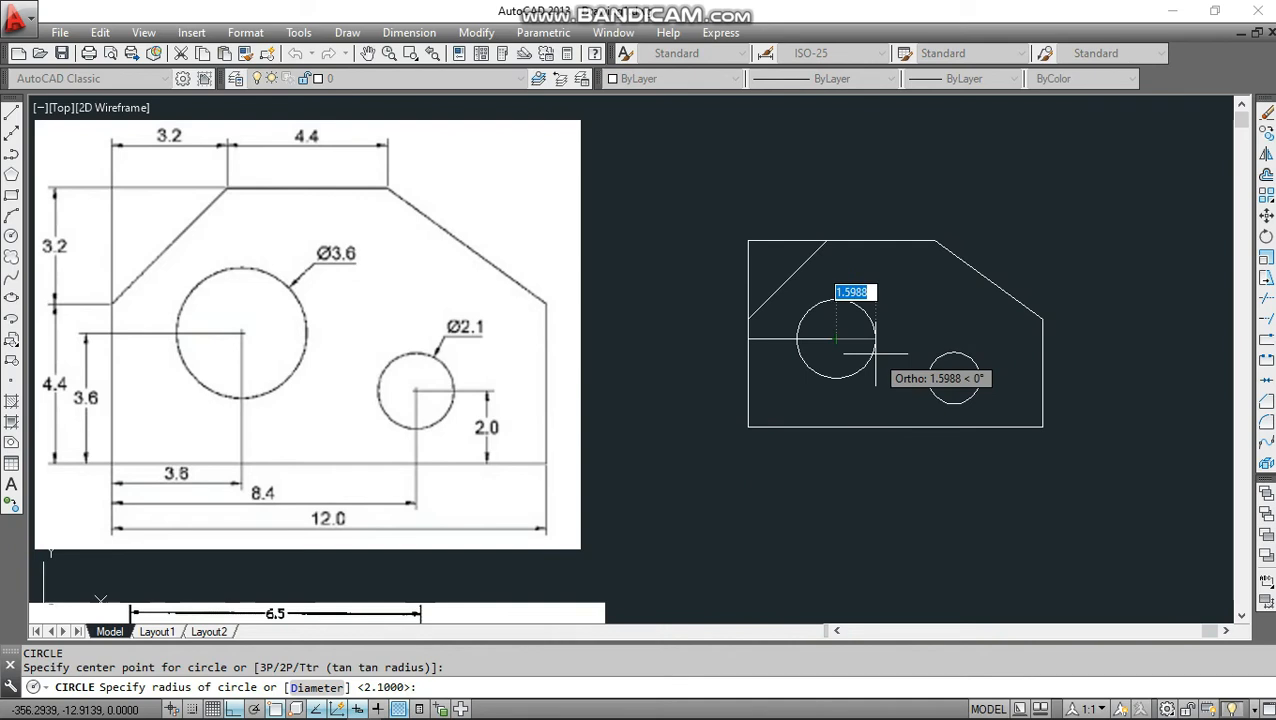
text(D)
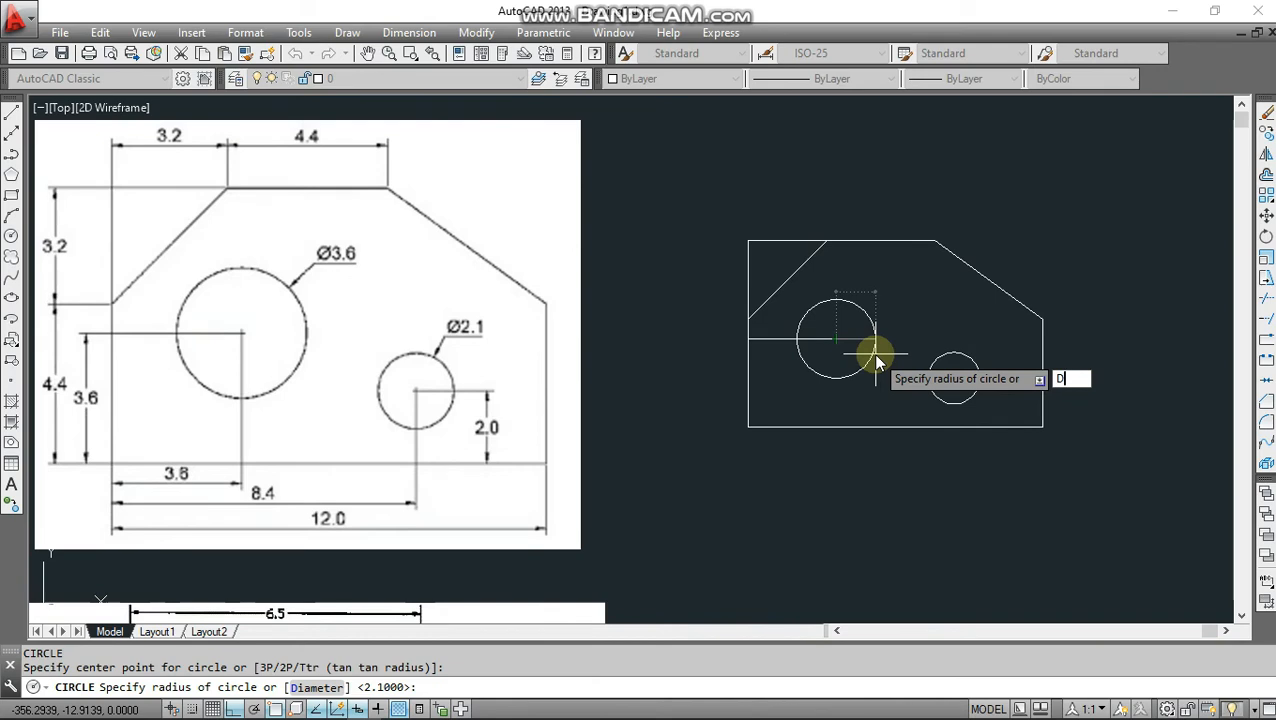
key(Return)
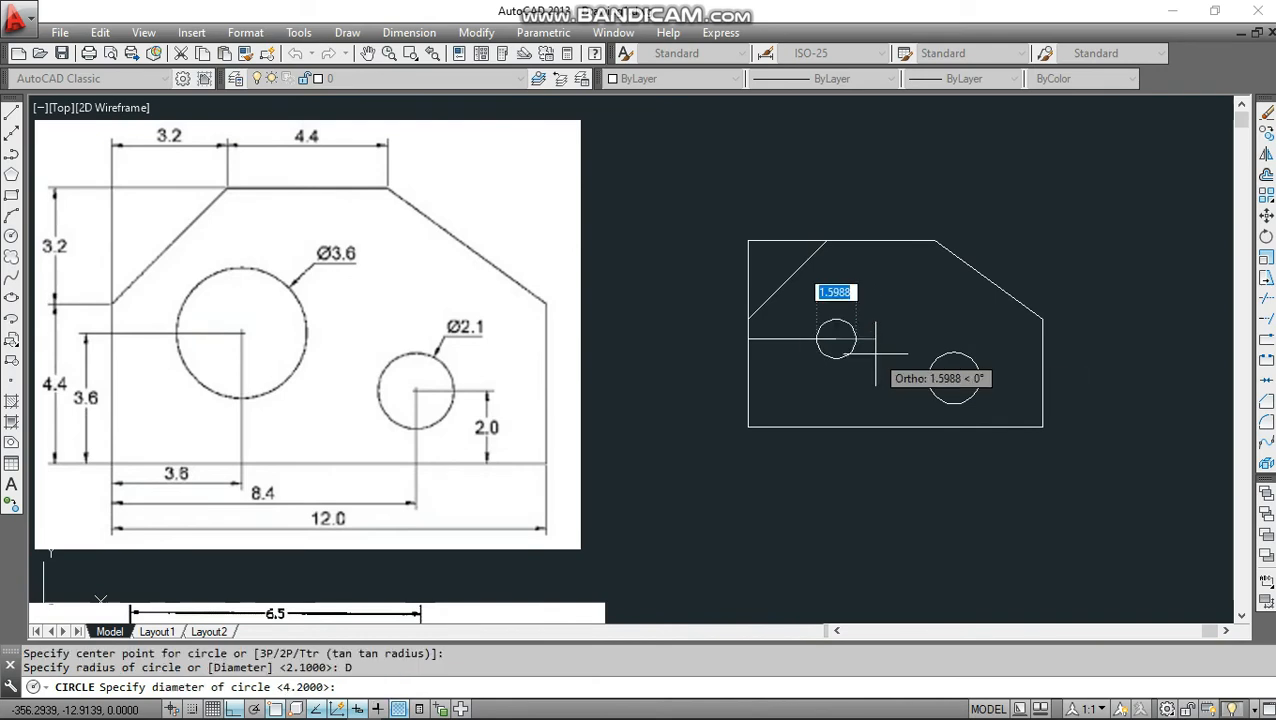
text(3.)
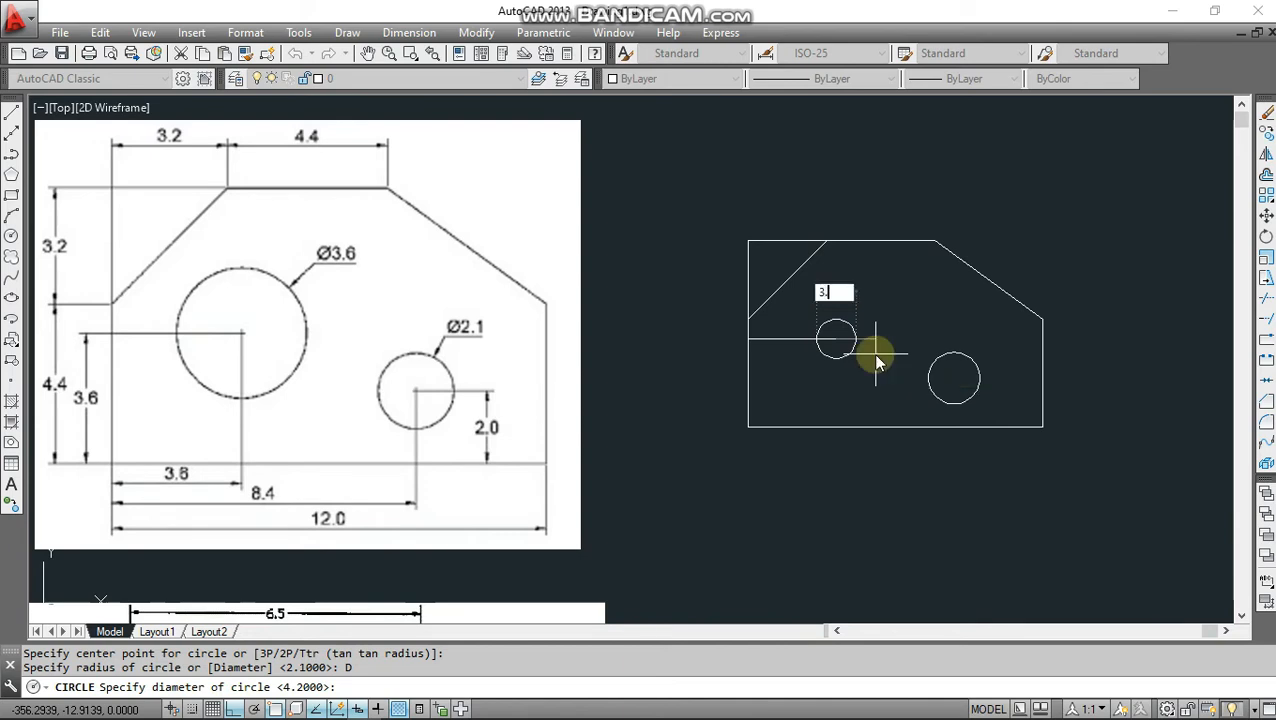
text(6)
key(Return)
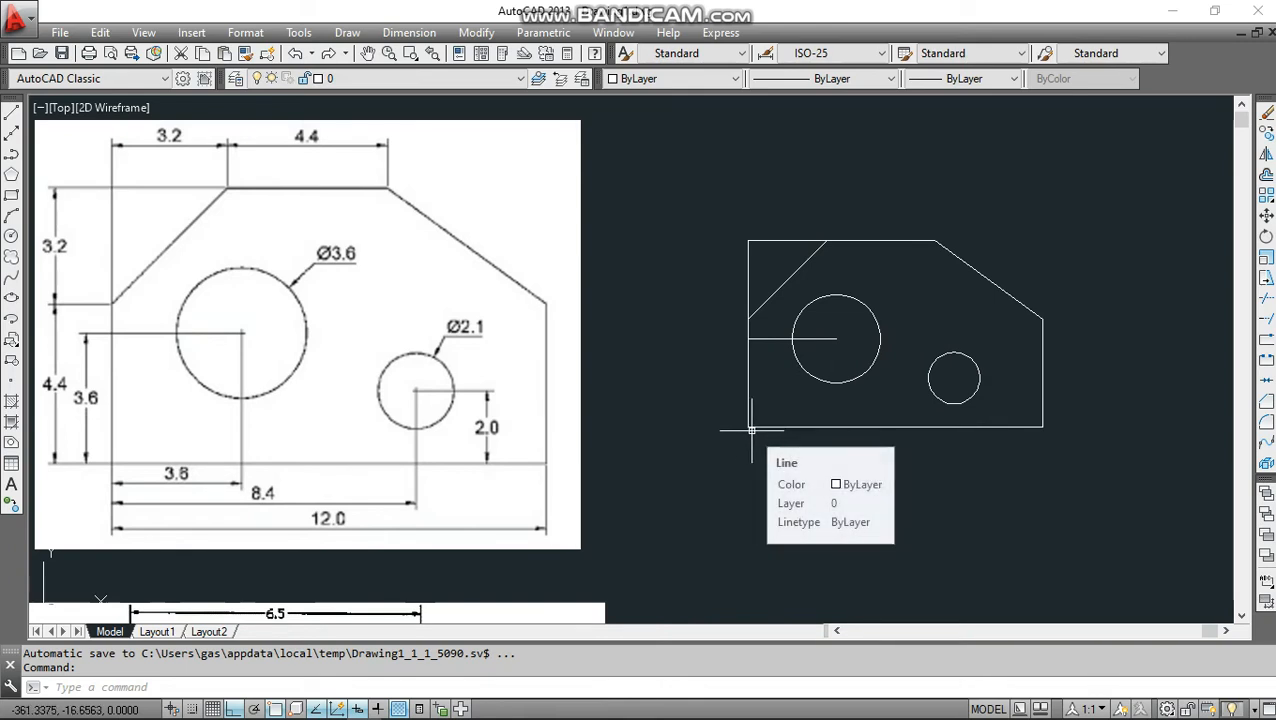
Draw a comparison circle with a radius of 3.6 below the plate's lower-left corner.
text(c)
key(Return)
click(748, 512)
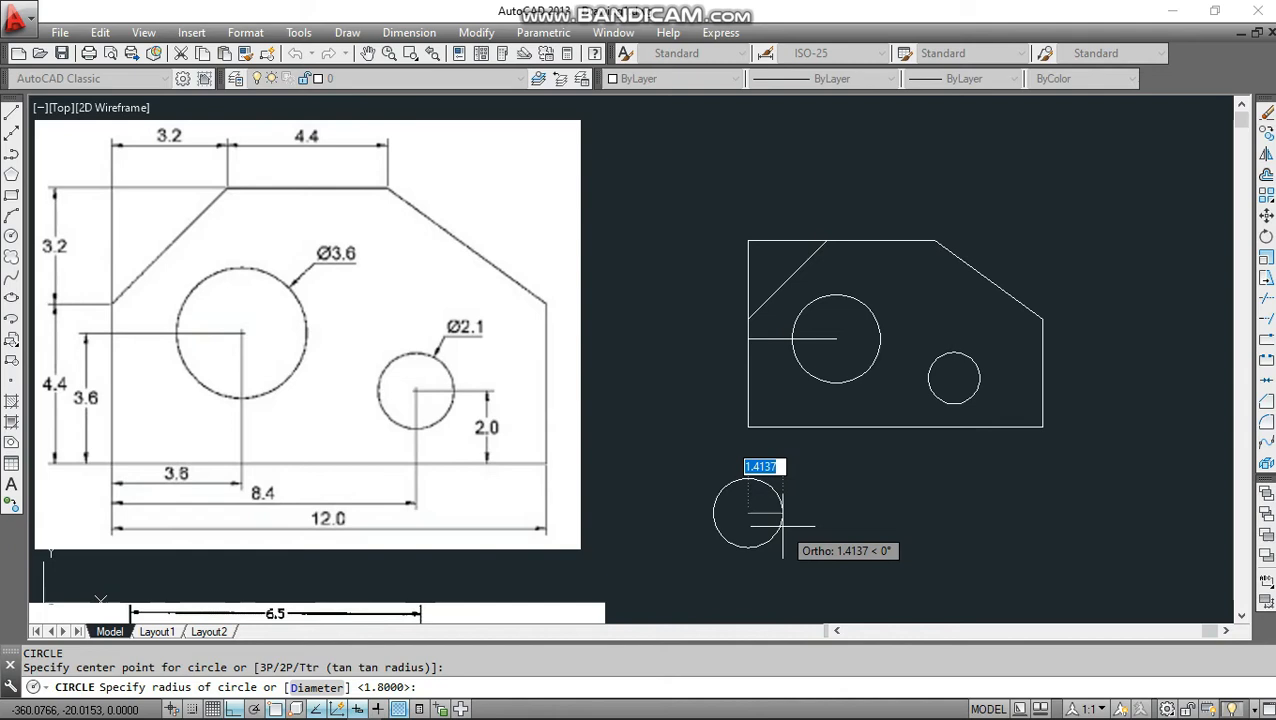
text(3.6)
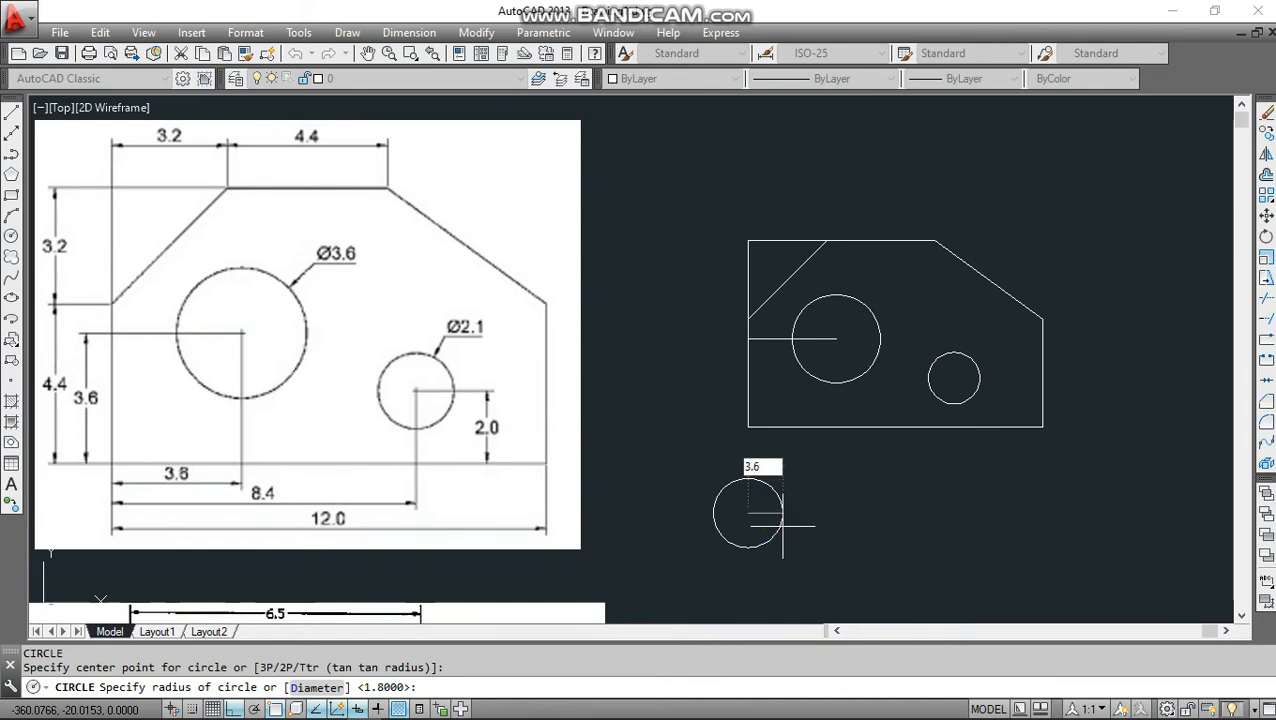
key(Return)
Move the radius-3.6 comparison circle by its centre onto the centre of the plate's large hole.
click(876, 520)
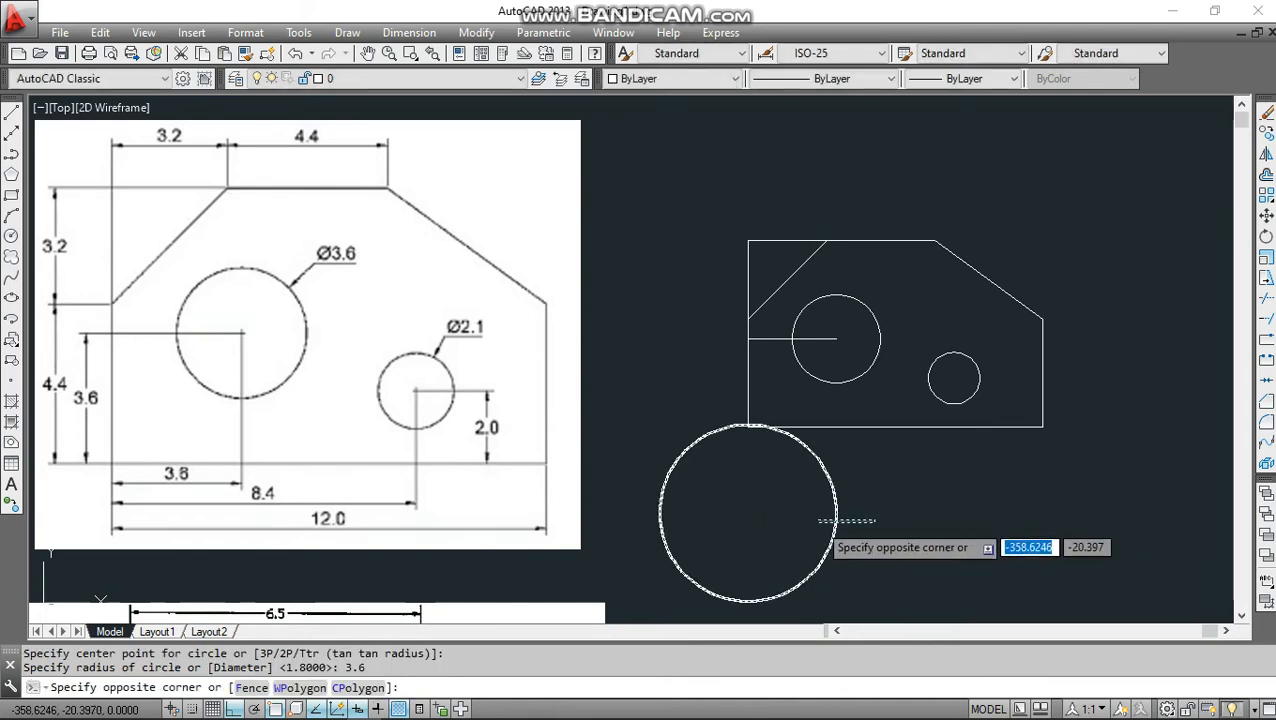
click(818, 521)
text(M)
key(Return)
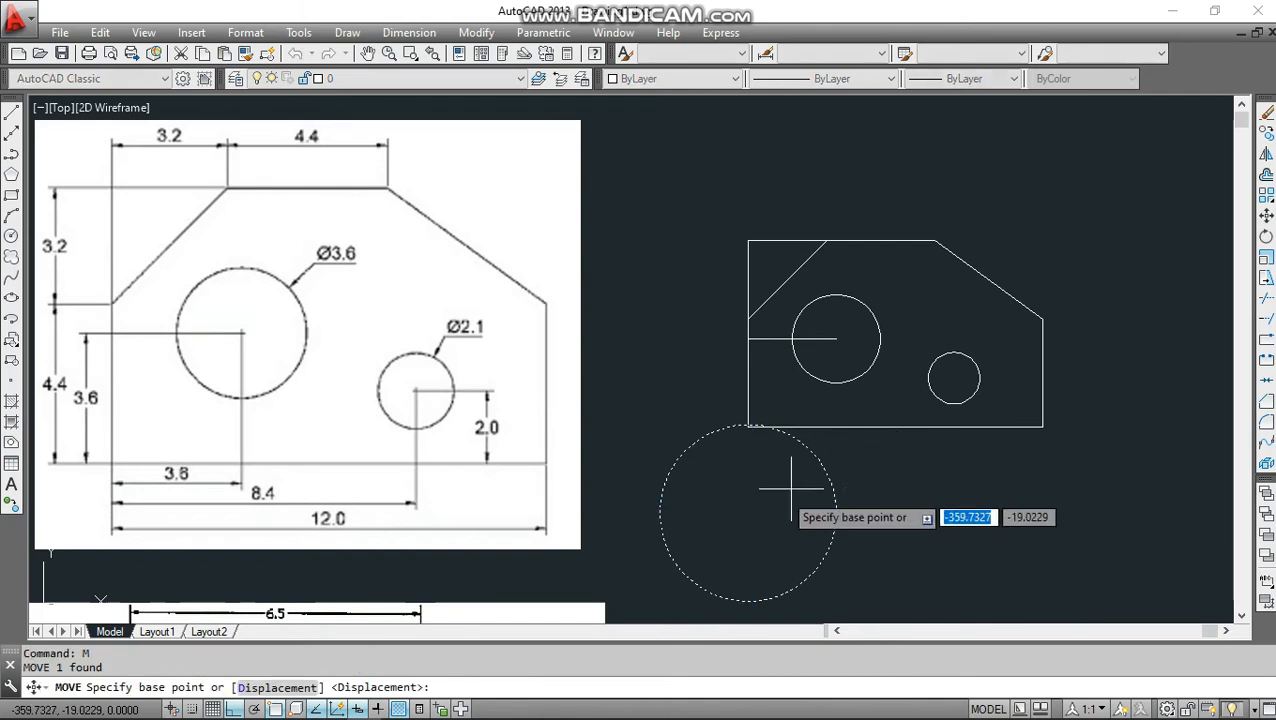
click(748, 513)
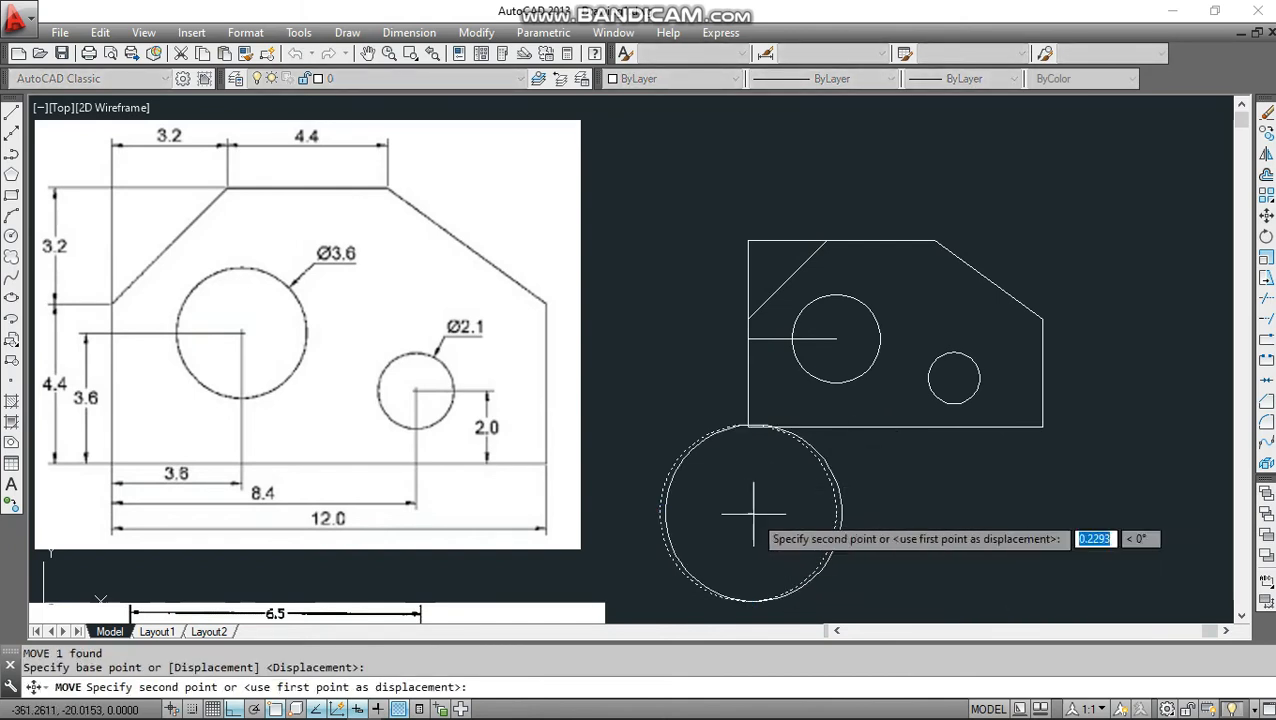
click(836, 340)
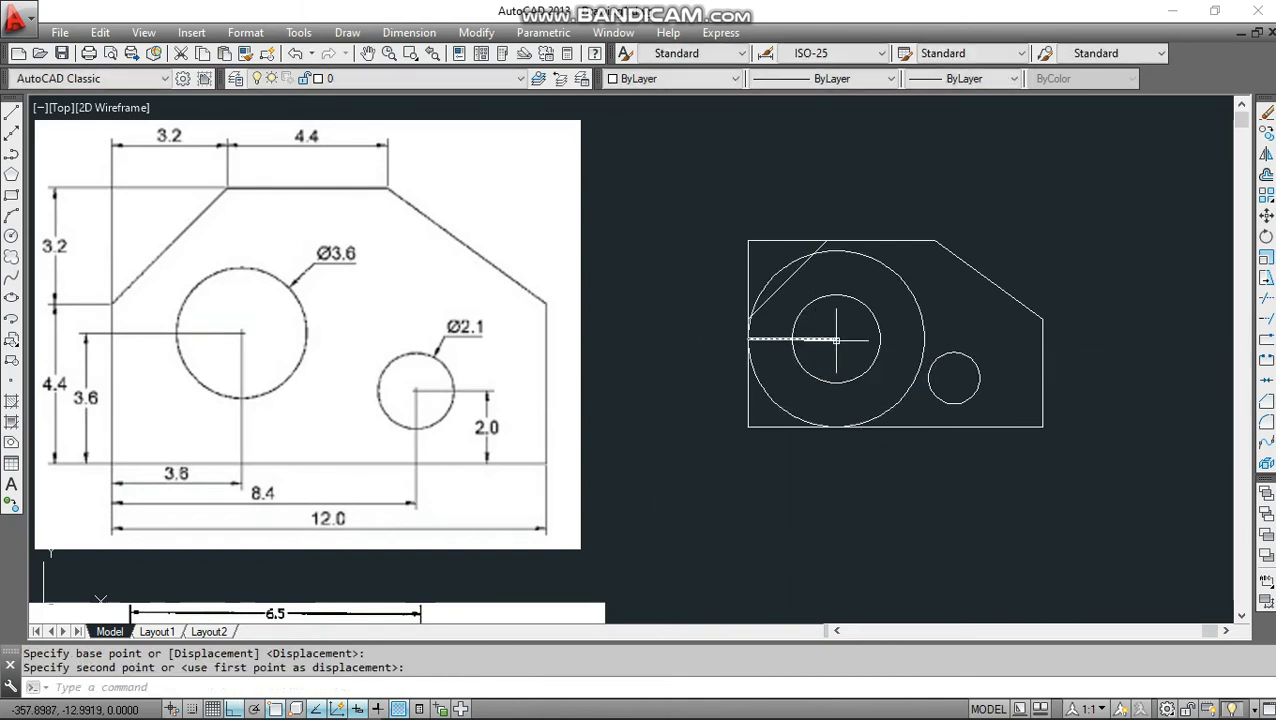
Compare the concentric radius-3.6 and diameter-3.6 circles and the small hole by highlighting circles individually.
click(905, 292)
key(Escape)
click(878, 352)
click(862, 344)
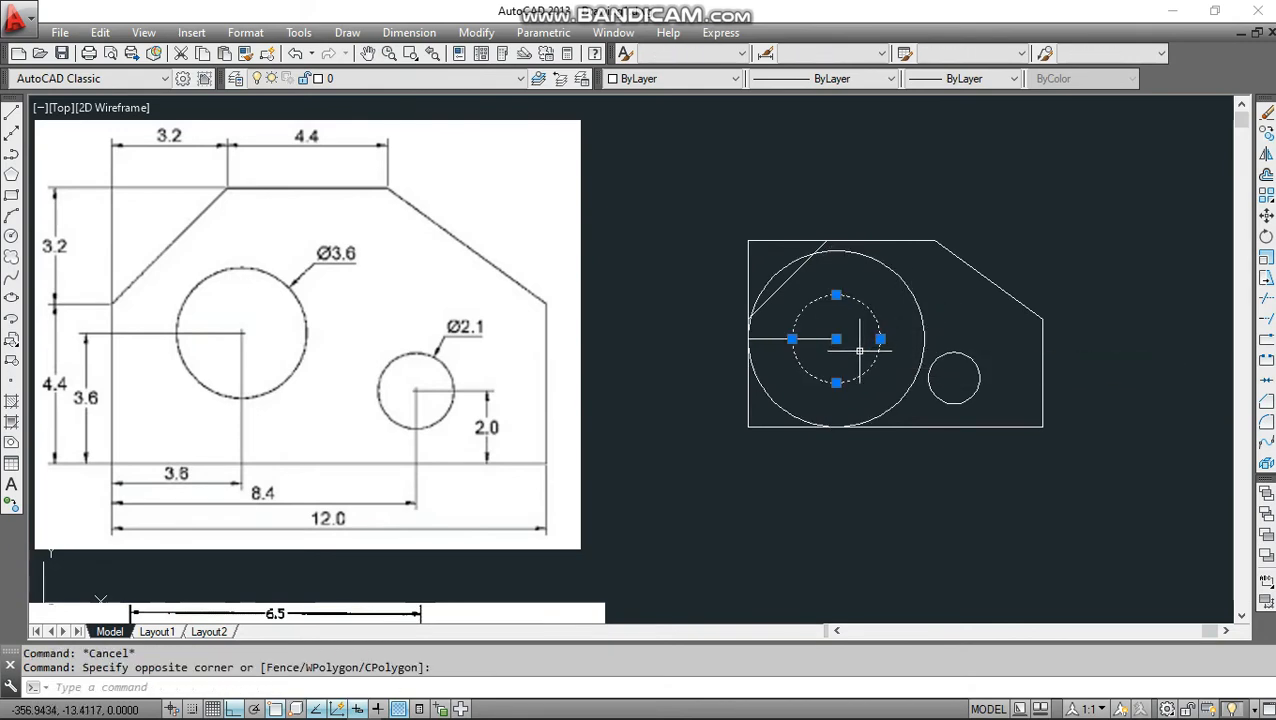
key(Escape)
click(1090, 466)
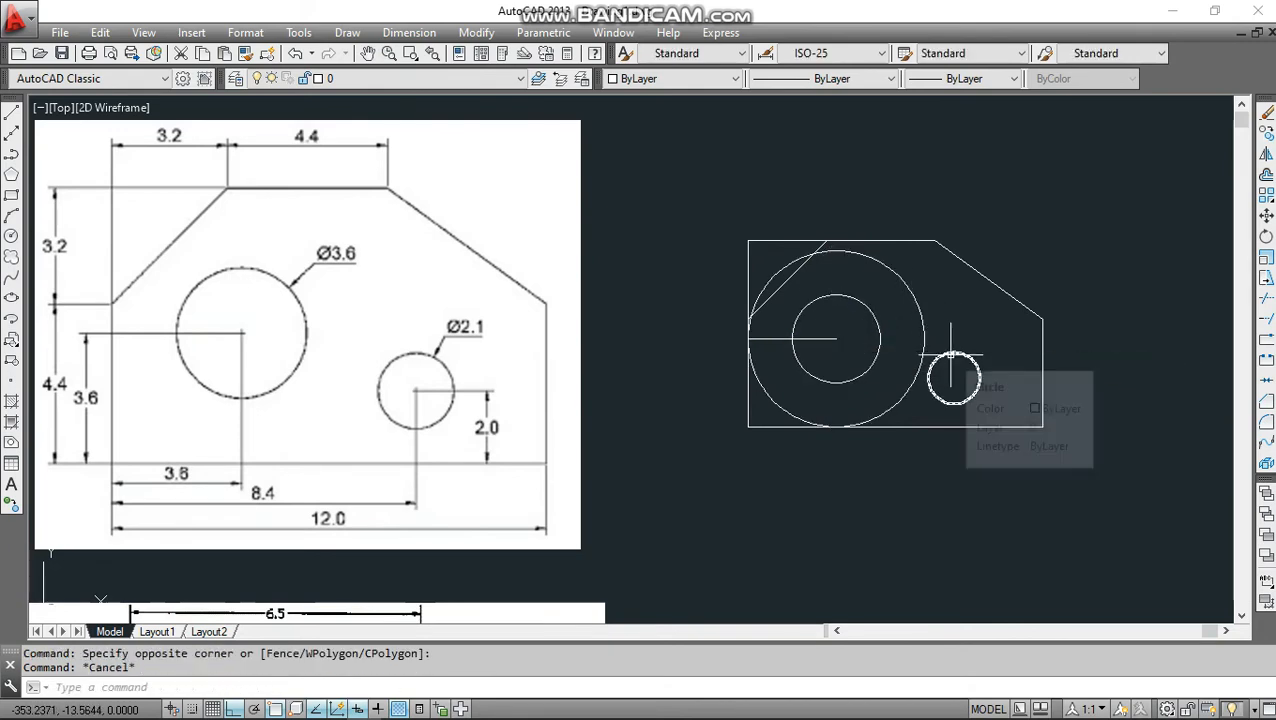
click(955, 352)
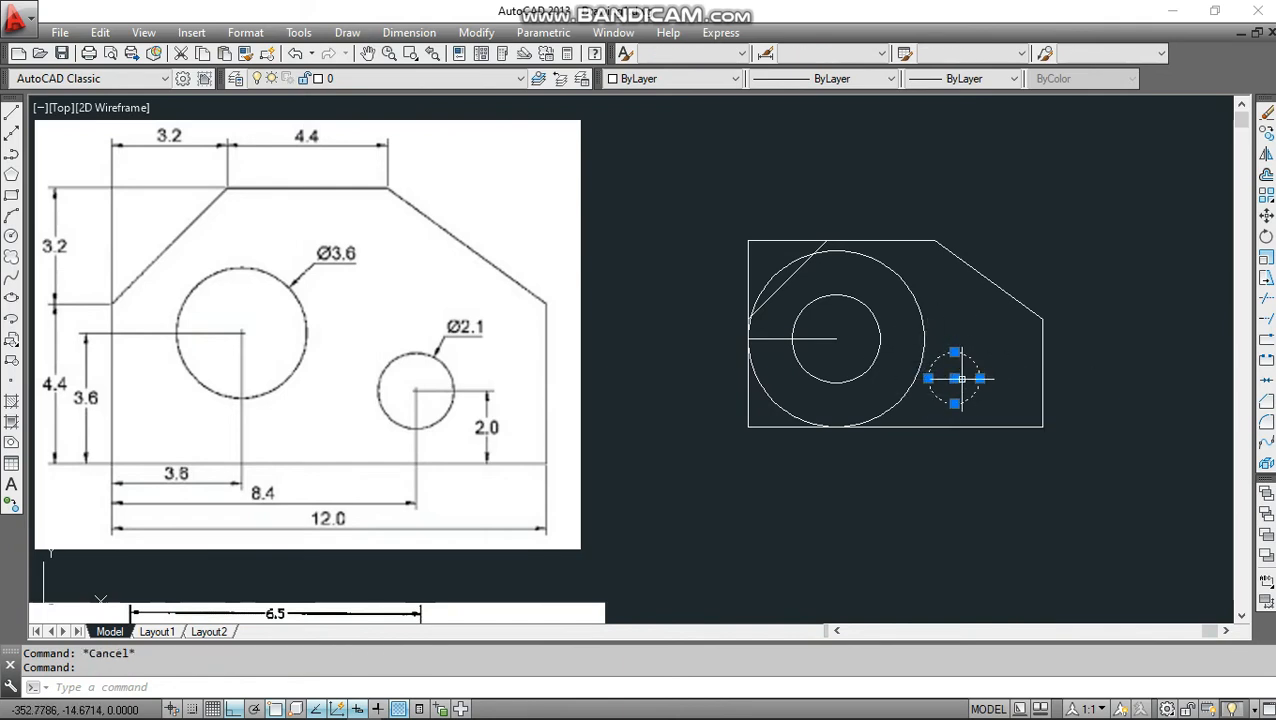
key(Escape)
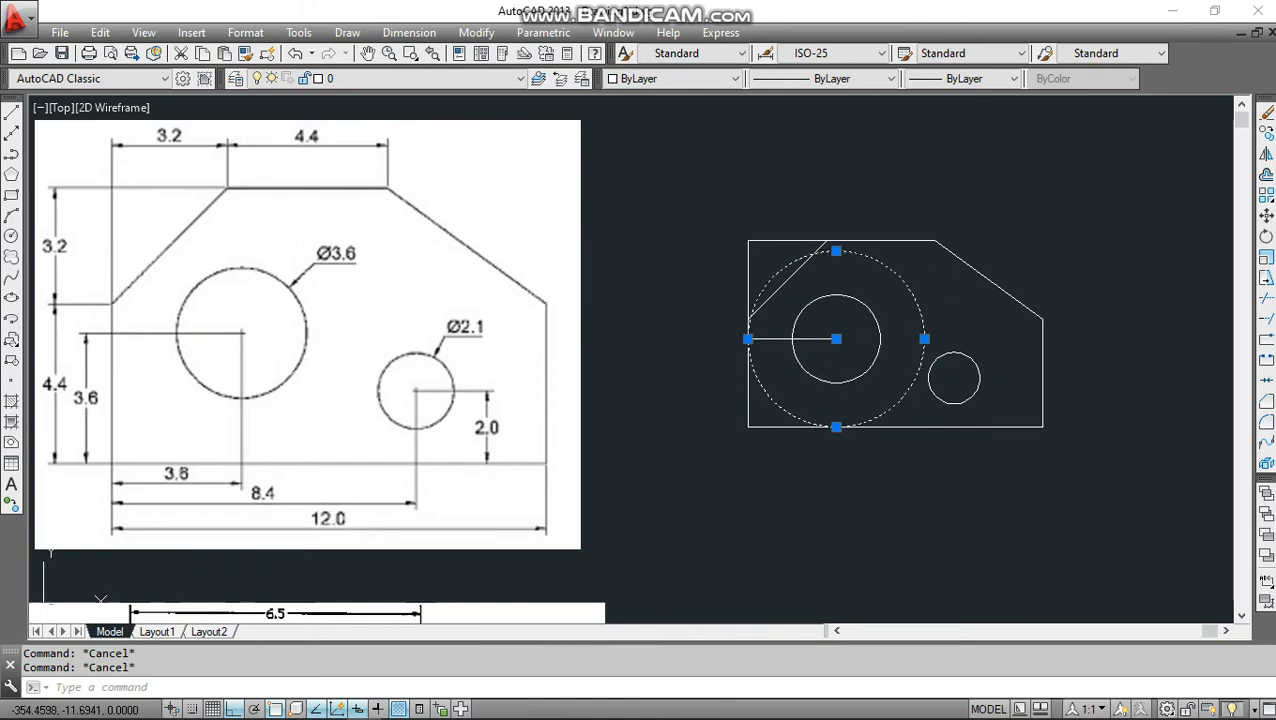
Erase the radius-3.6 comparison circle and the horizontal construction line leading to the large hole's centre.
click(920, 308)
key(Delete)
click(816, 340)
key(Delete)
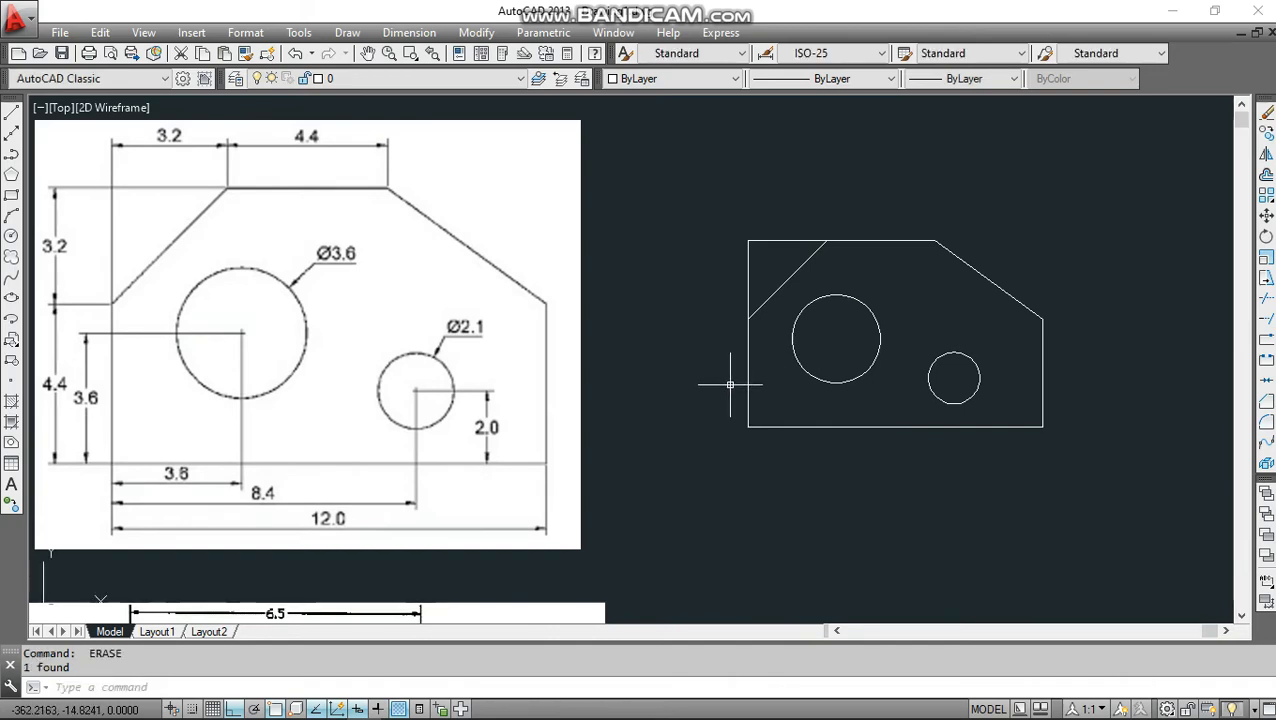
Add a horizontal linear dimension from the plate's upper-left corner to the bevel's upper end, placed above the plate.
scroll(730, 400, down, 4)
scroll(748, 405, up, 2)
scroll(748, 405, up, 4)
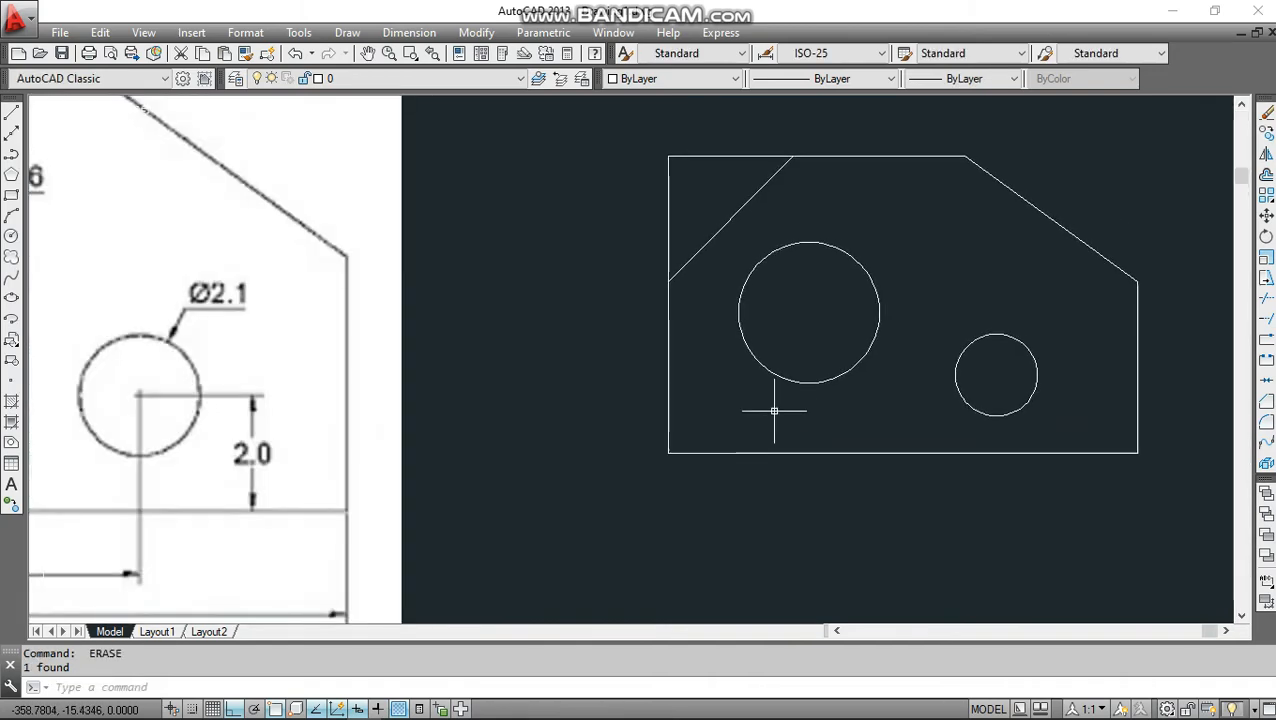
scroll(754, 329, down, 2)
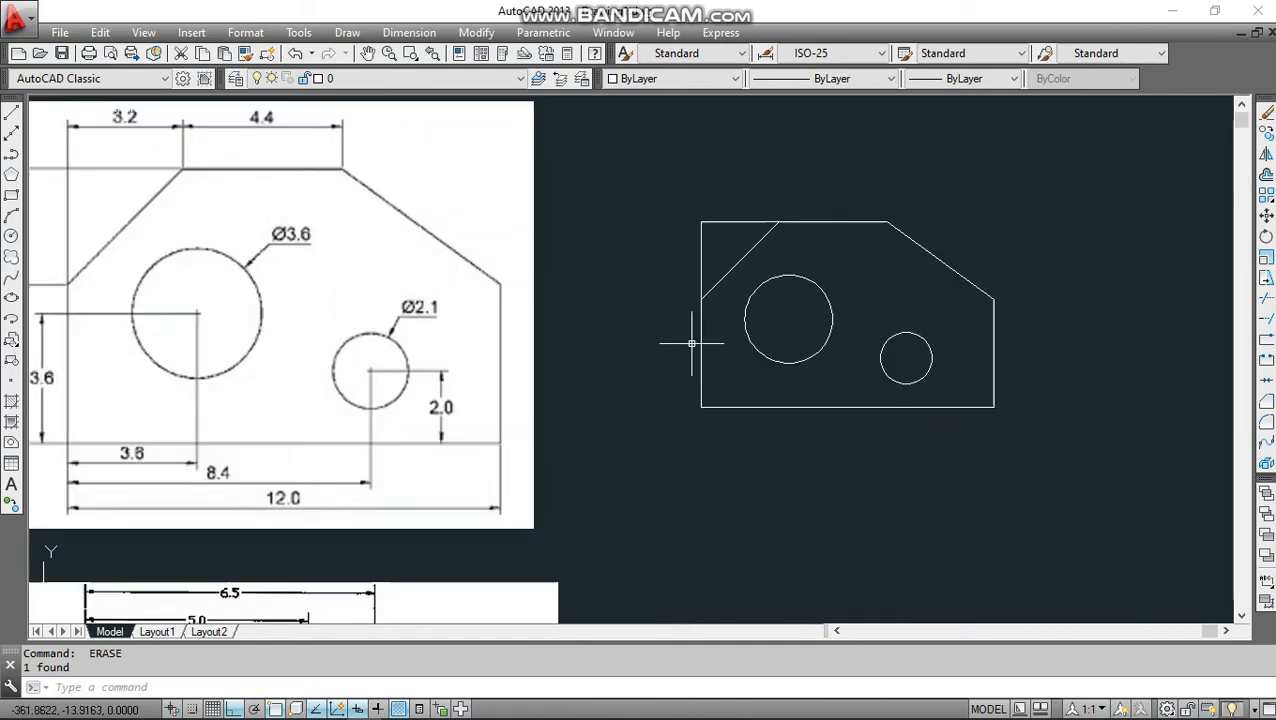
scroll(686, 368, down, 1)
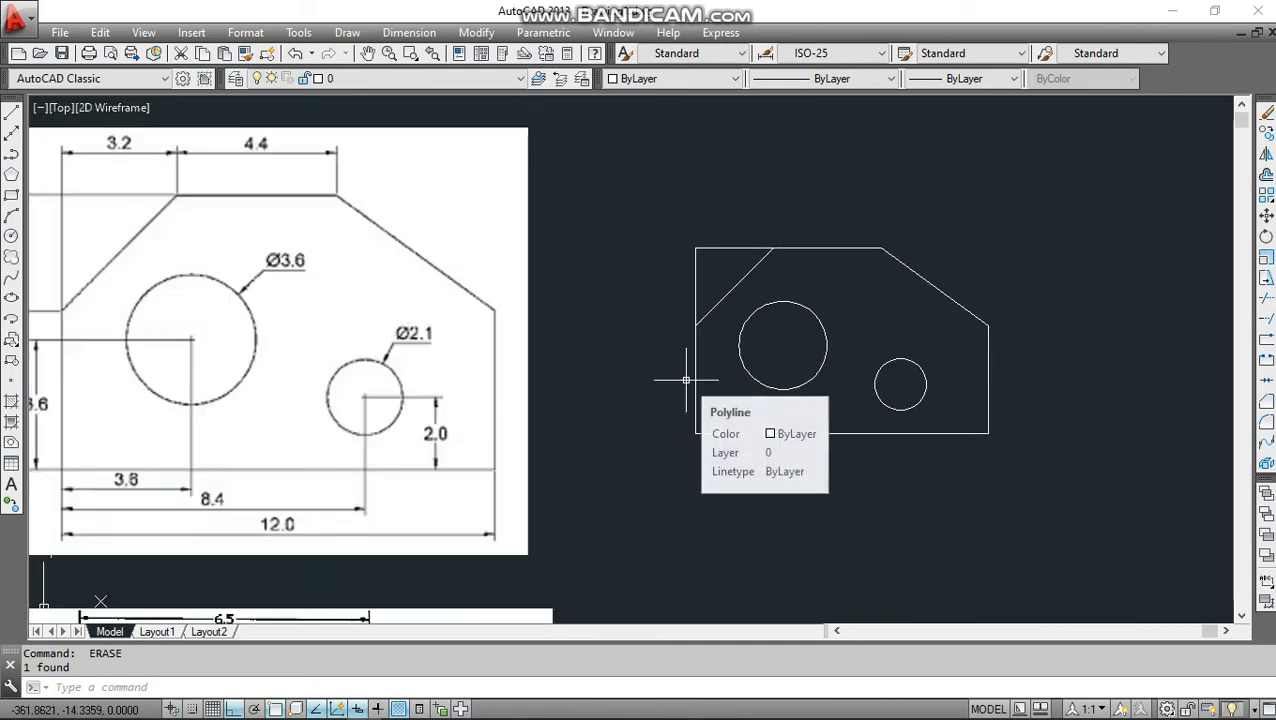
middle_drag(698, 441, 786, 470)
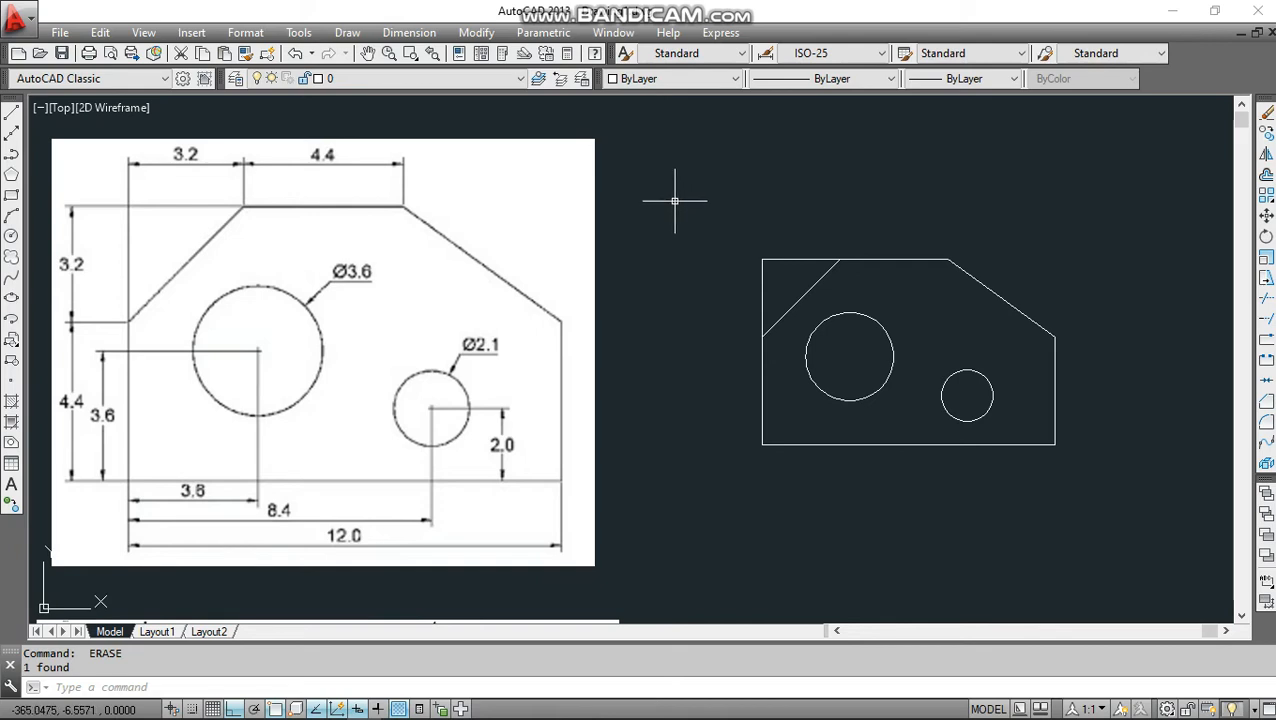
text(DLI)
key(Return)
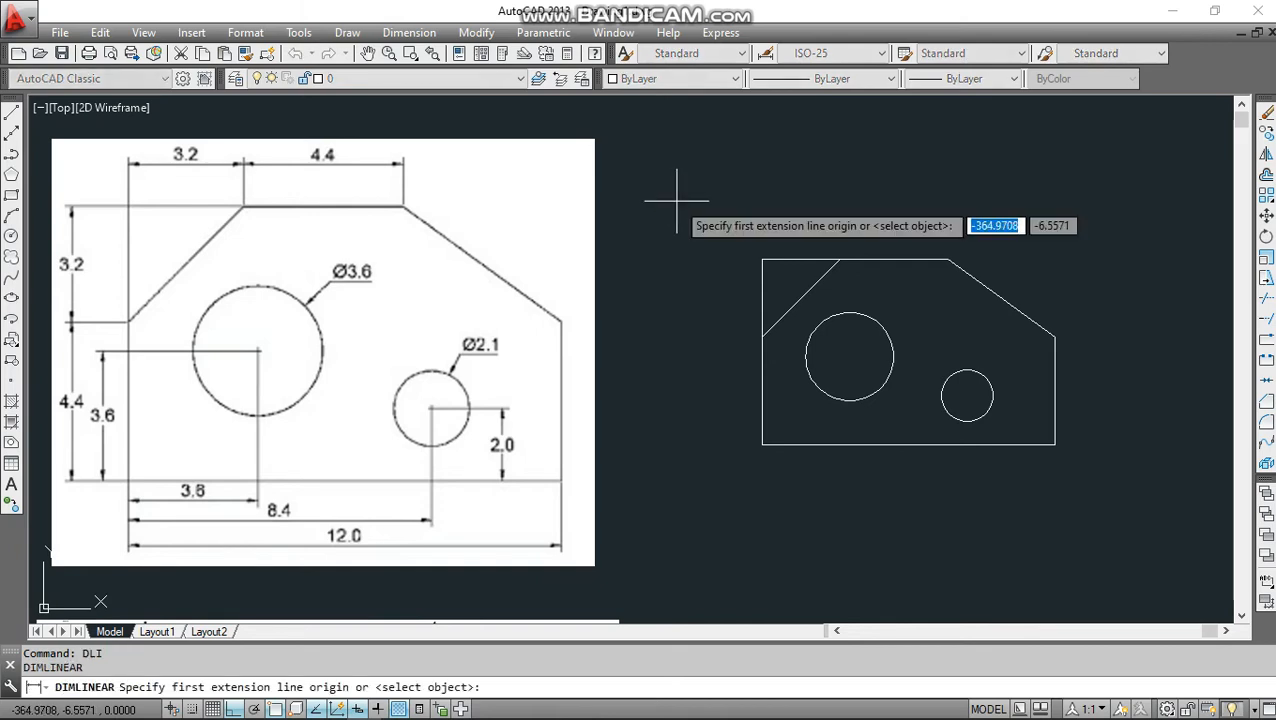
click(762, 258)
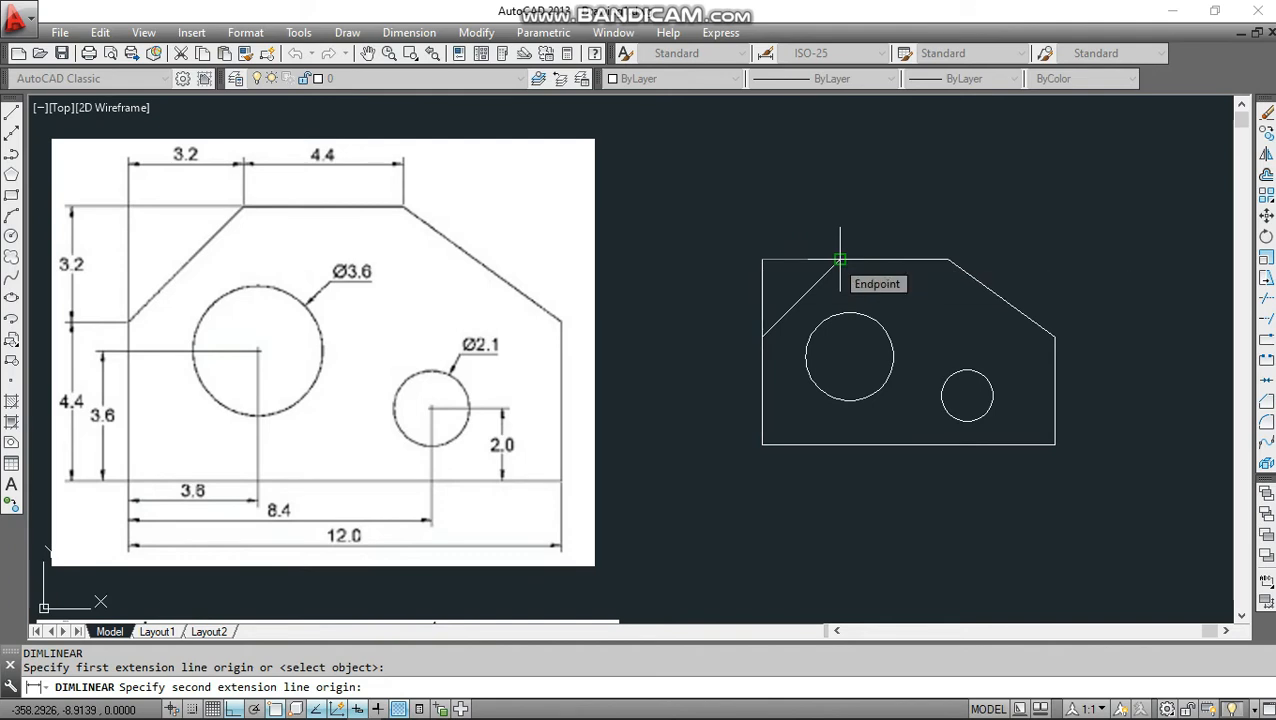
click(840, 259)
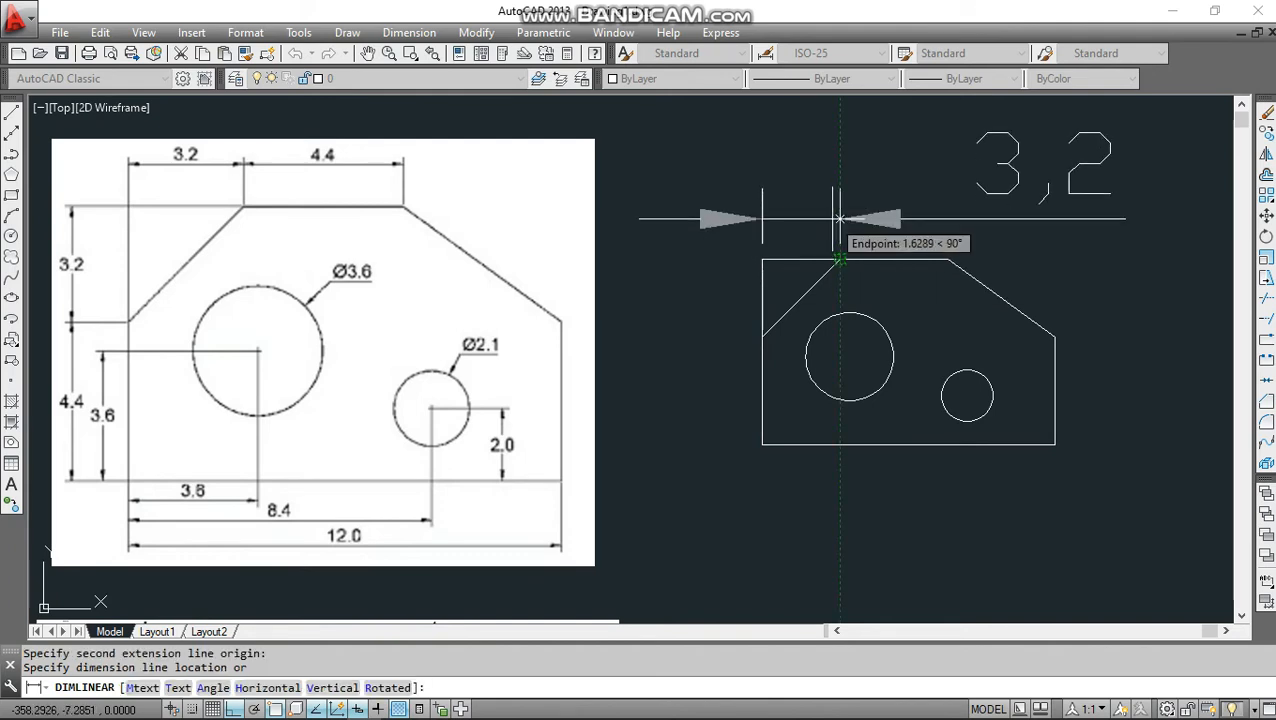
click(828, 205)
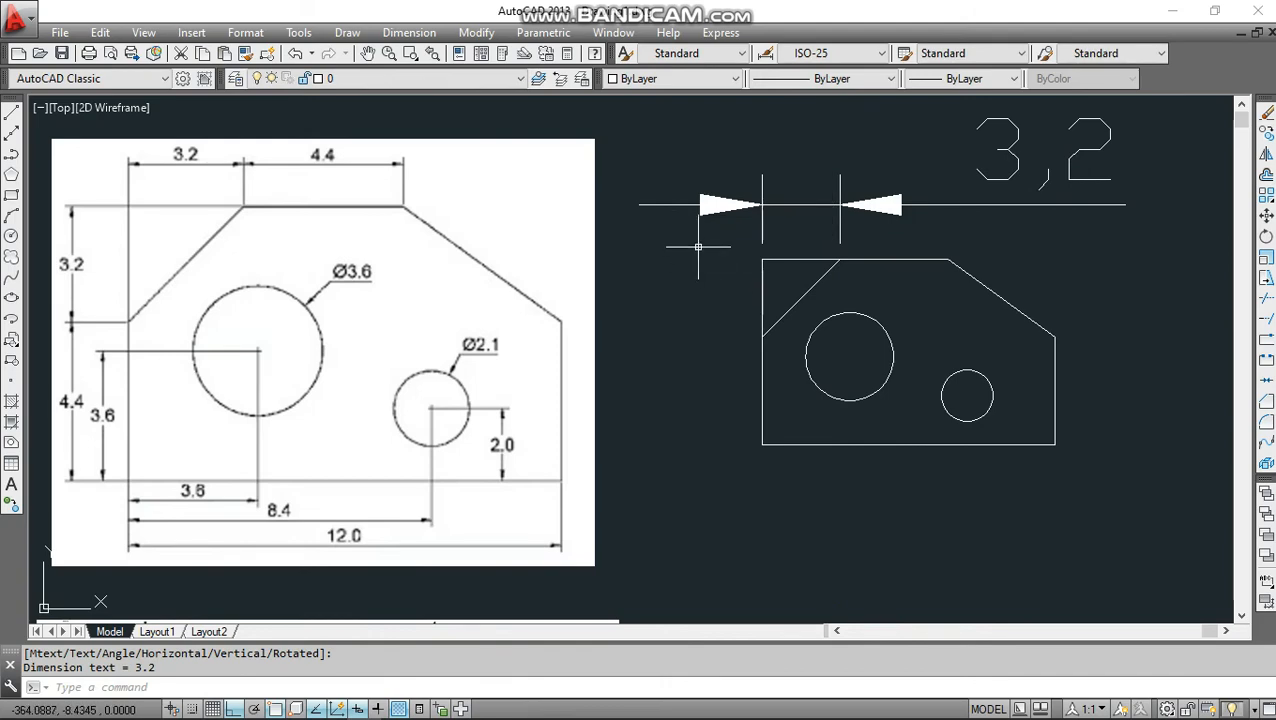
Open the ISO-25 dimension style for modification.
middle_drag(698, 250, 661, 262)
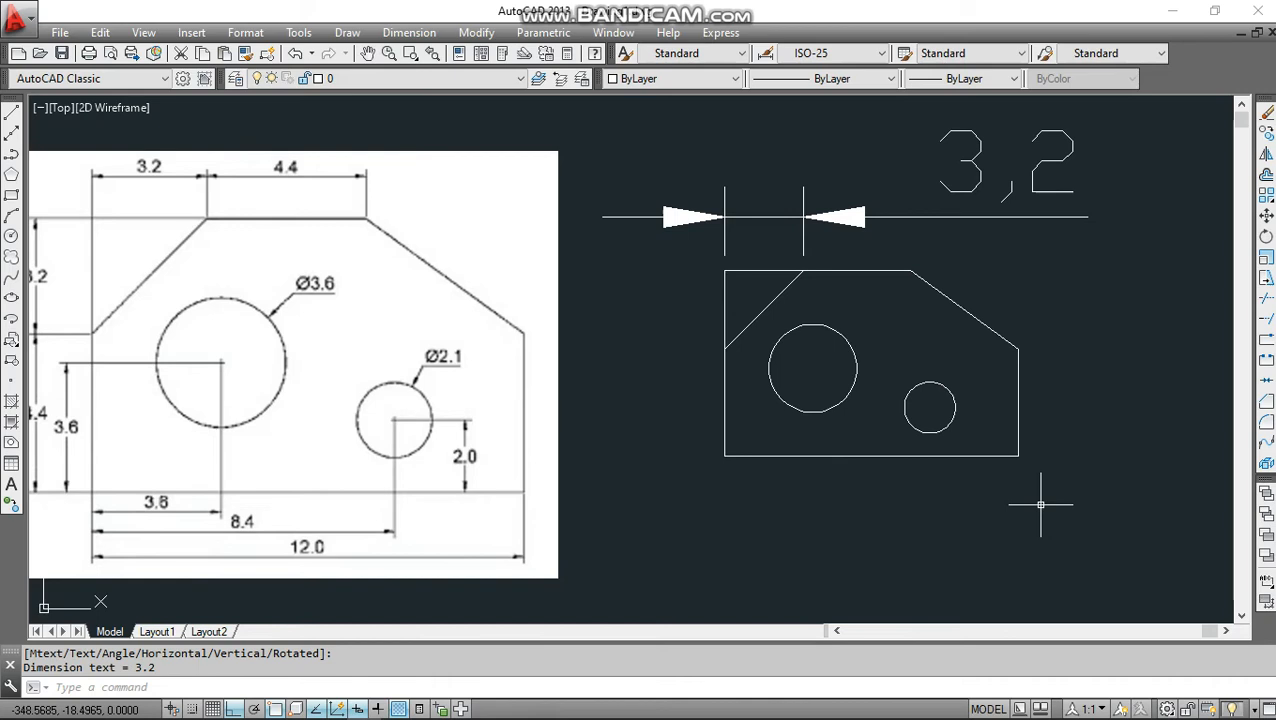
text(d)
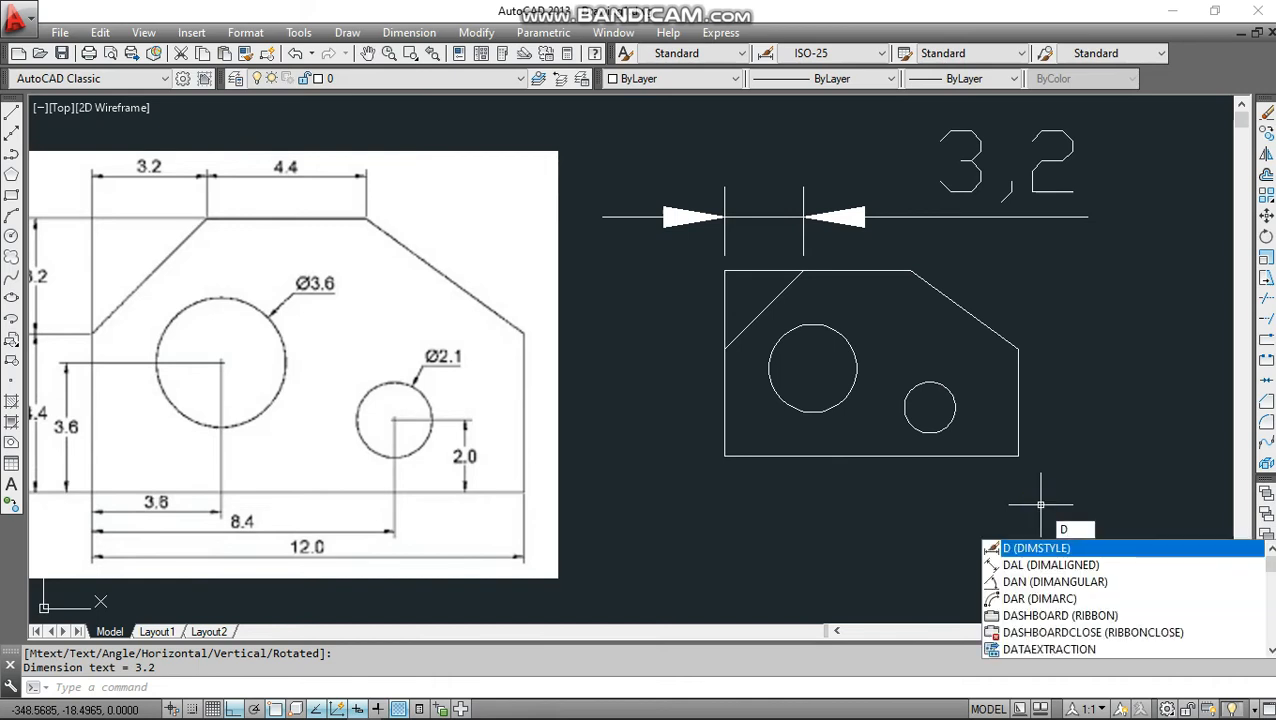
key(Return)
drag(606, 189, 400, 168)
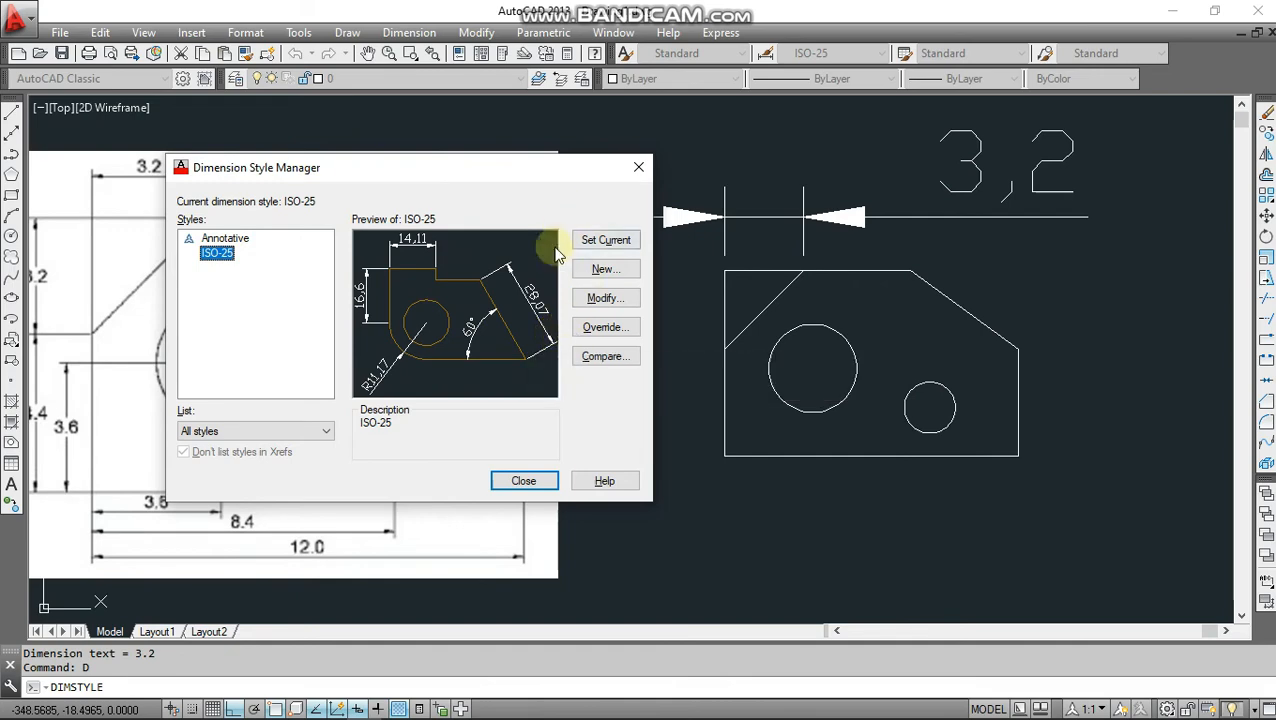
click(602, 300)
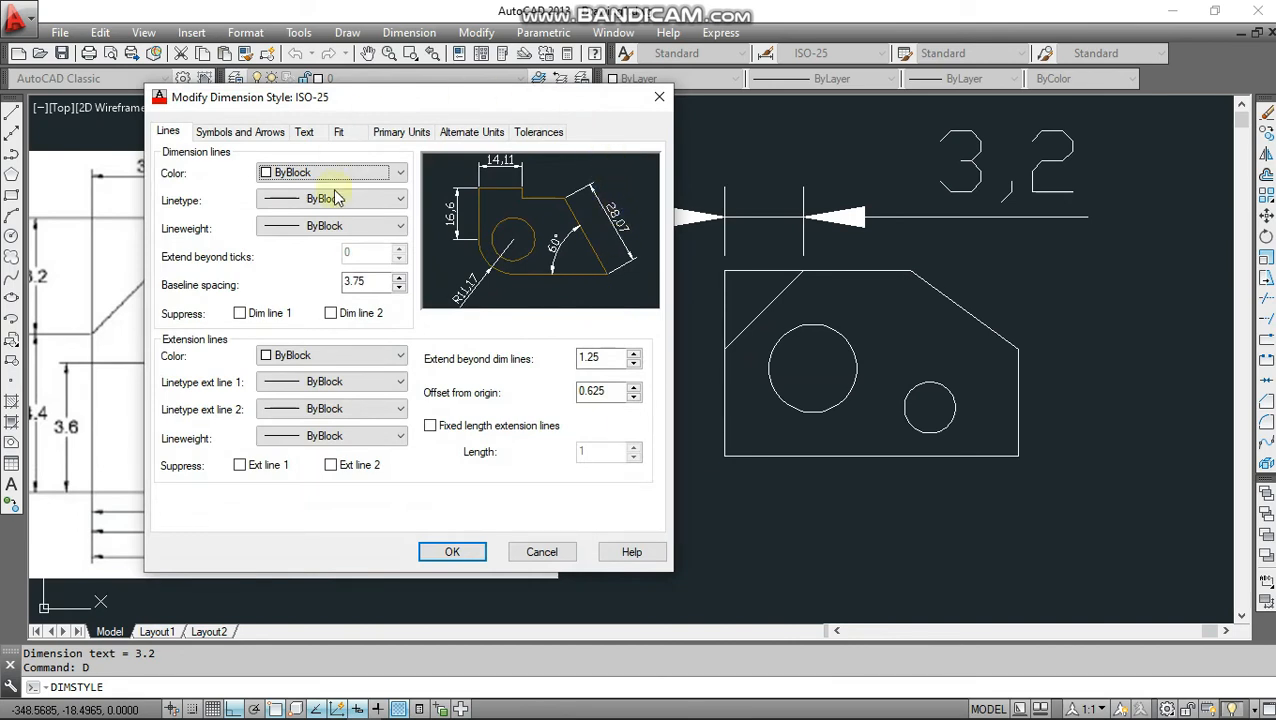
Review the ISO-25 style's settings for lines, symbols and arrows, text, fit, primary and alternate units, and tolerances.
click(255, 134)
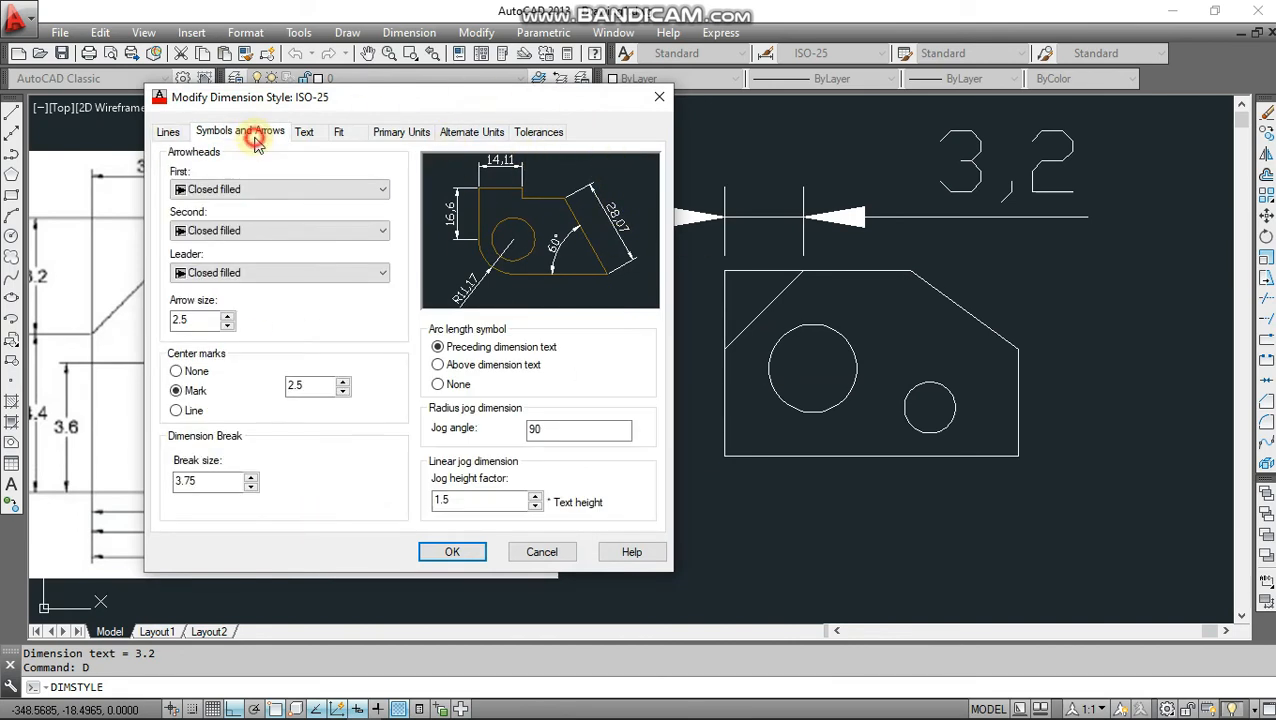
click(310, 131)
click(350, 131)
click(398, 132)
click(472, 132)
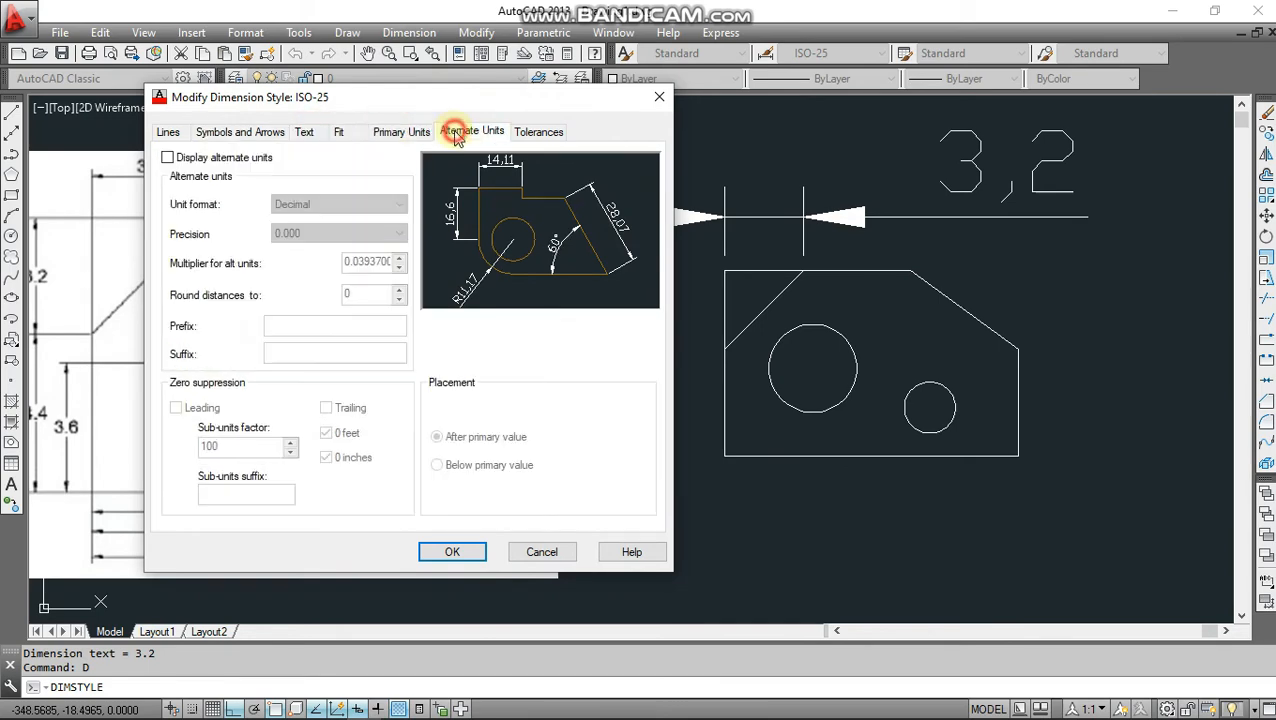
click(538, 131)
click(240, 135)
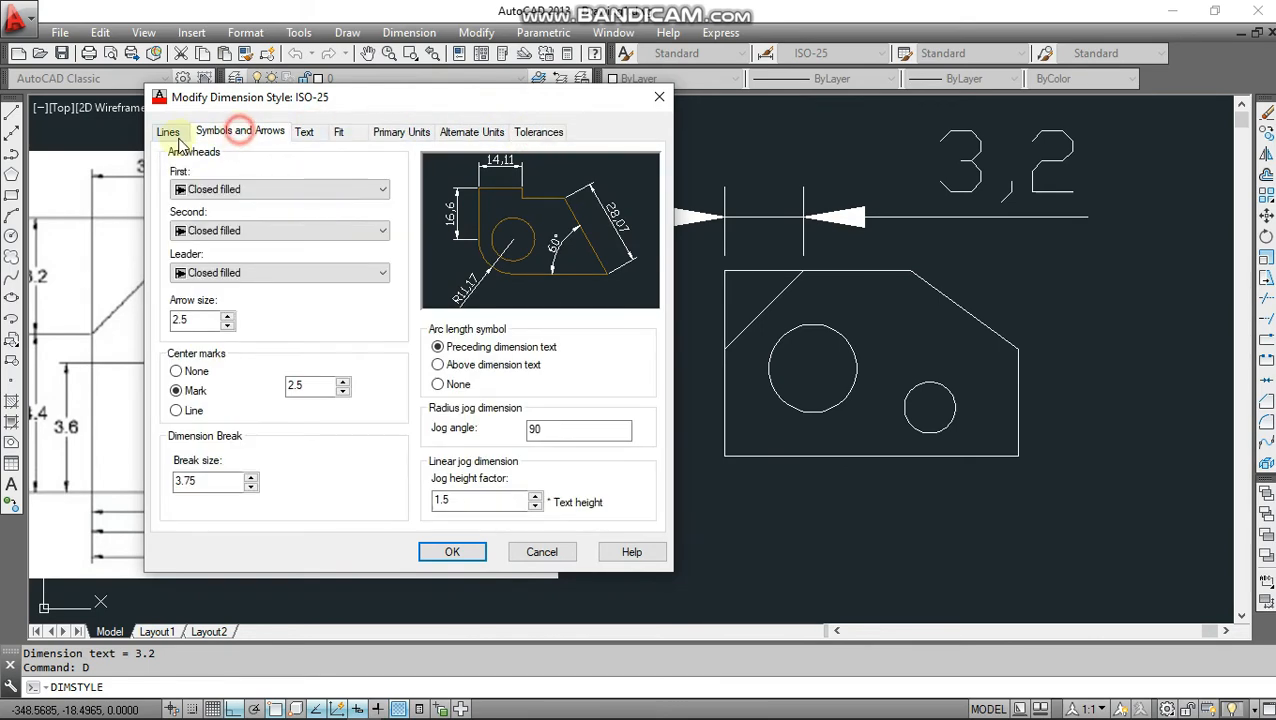
click(168, 132)
click(229, 136)
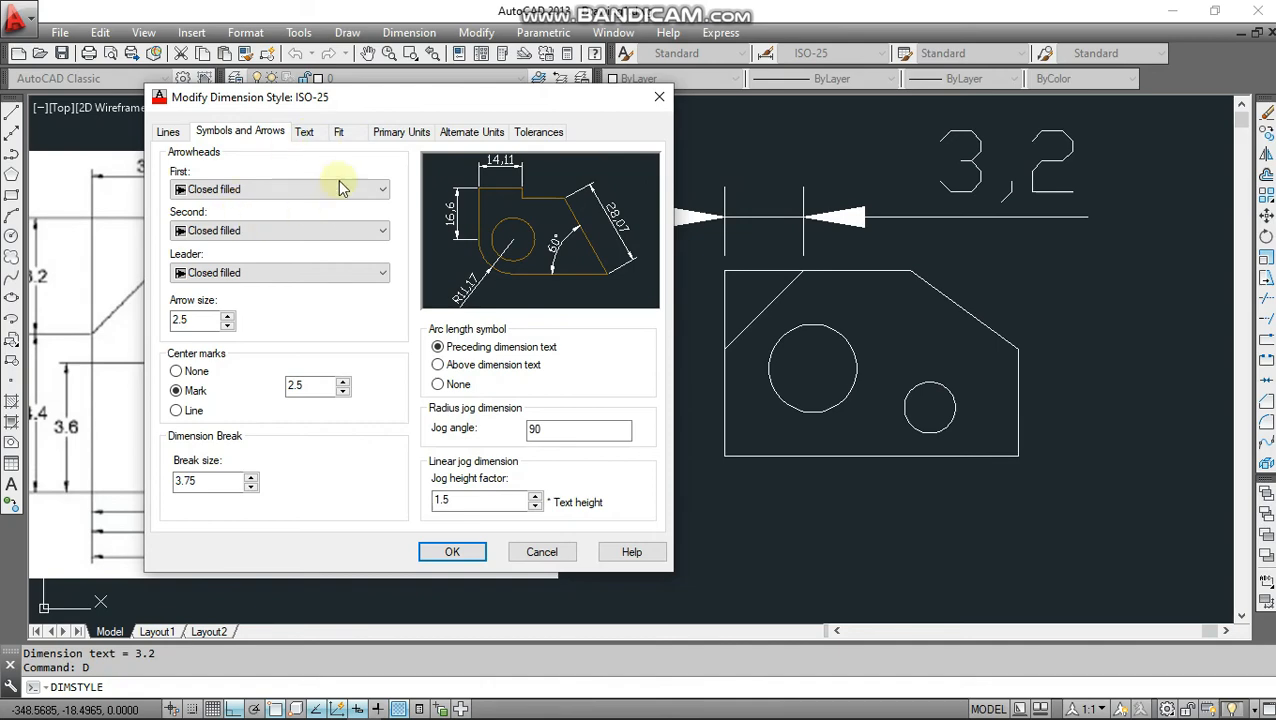
click(168, 132)
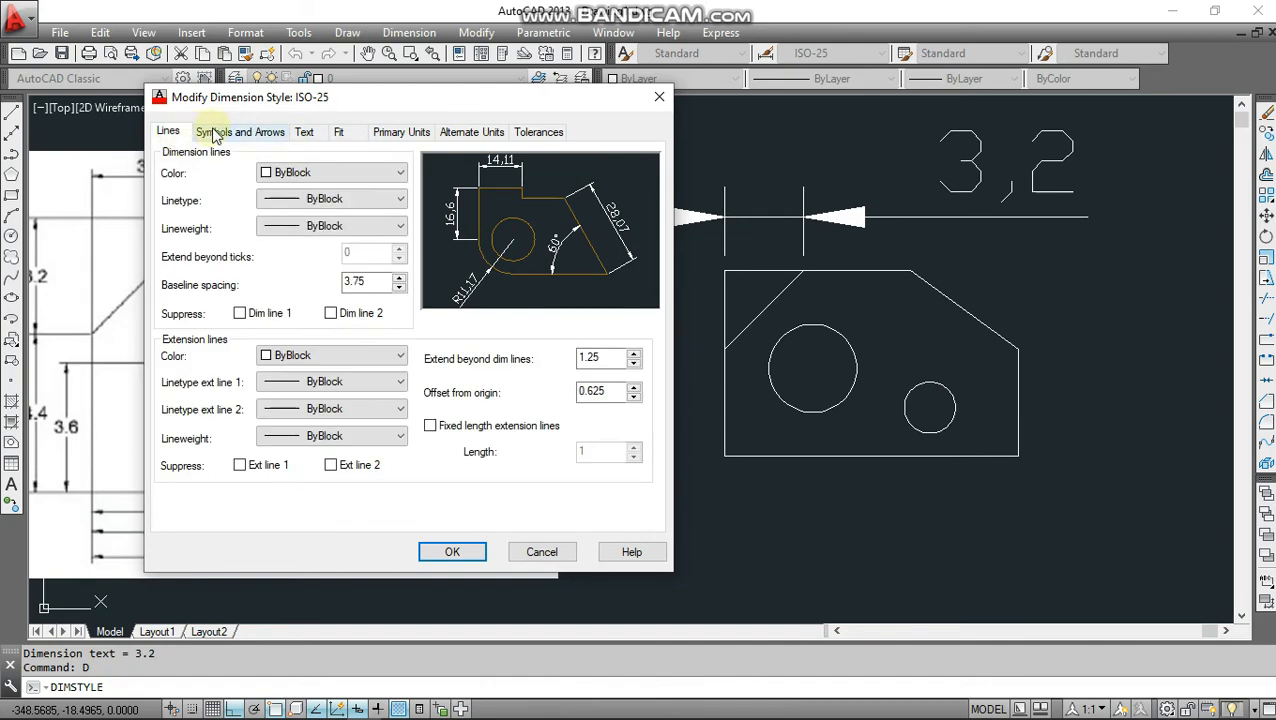
Set the arrow size of the ISO-25 dimension style to 0.5.
click(217, 133)
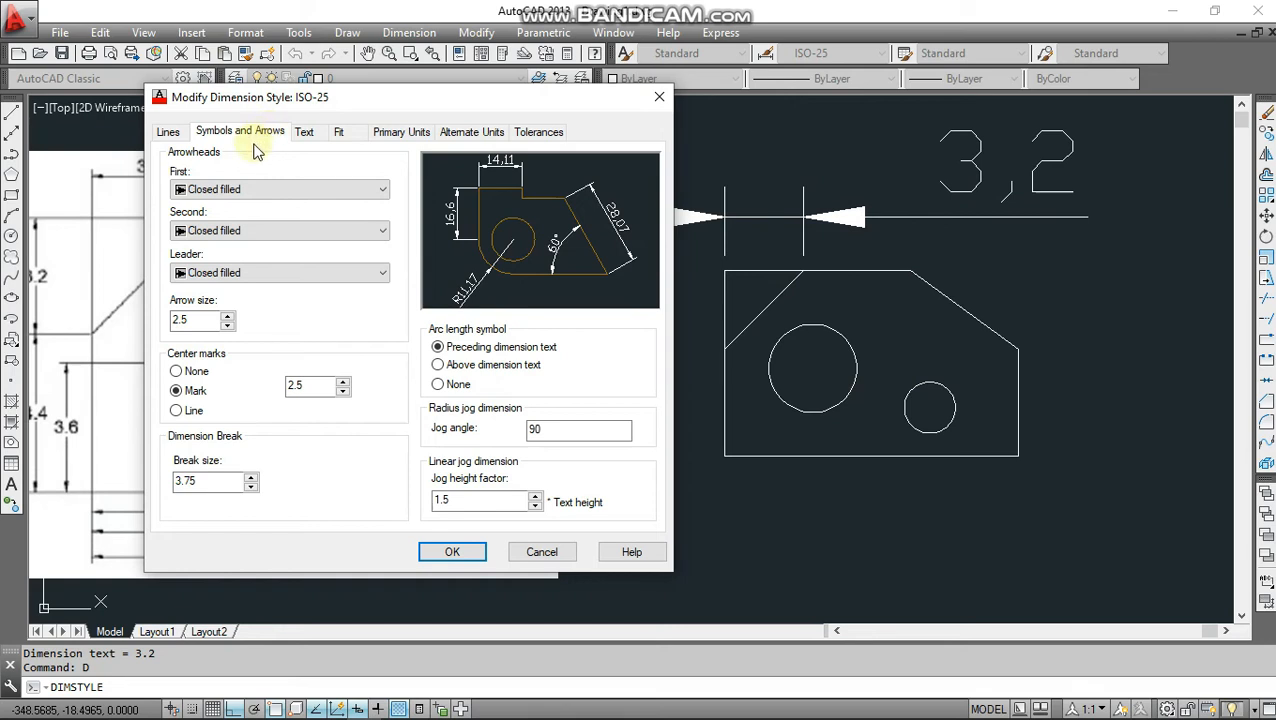
click(199, 319)
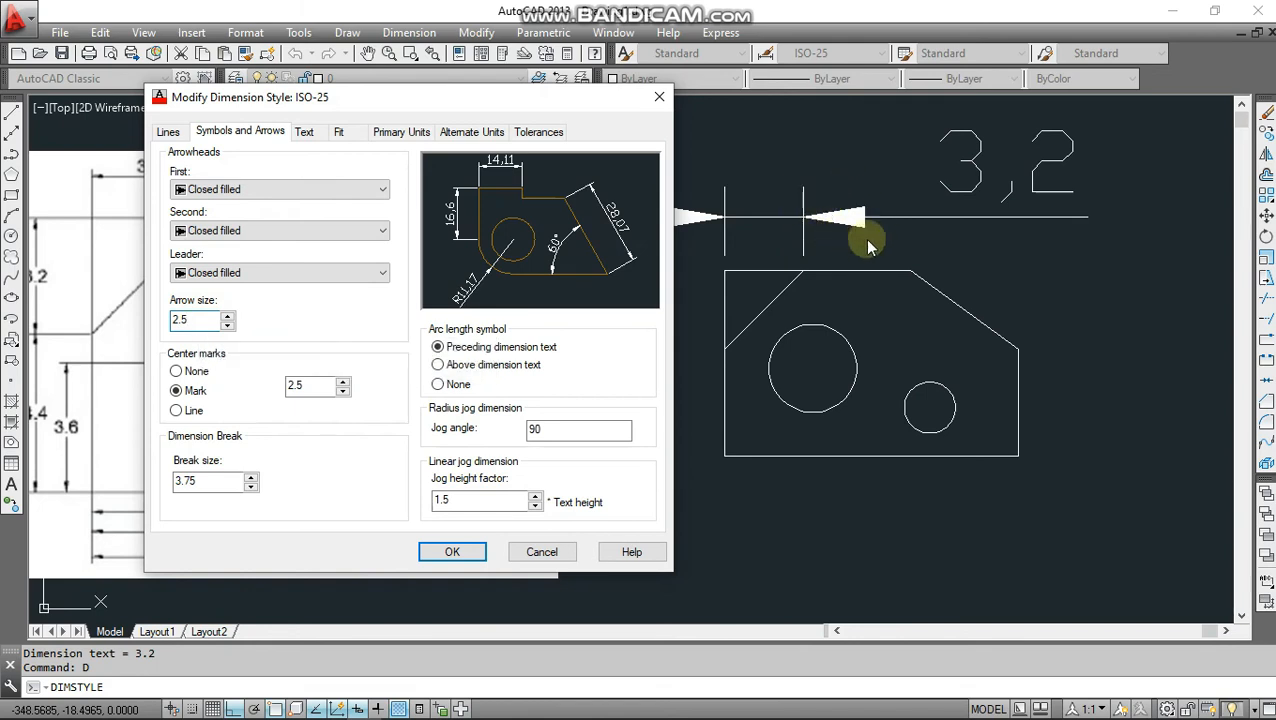
drag(193, 322, 157, 325)
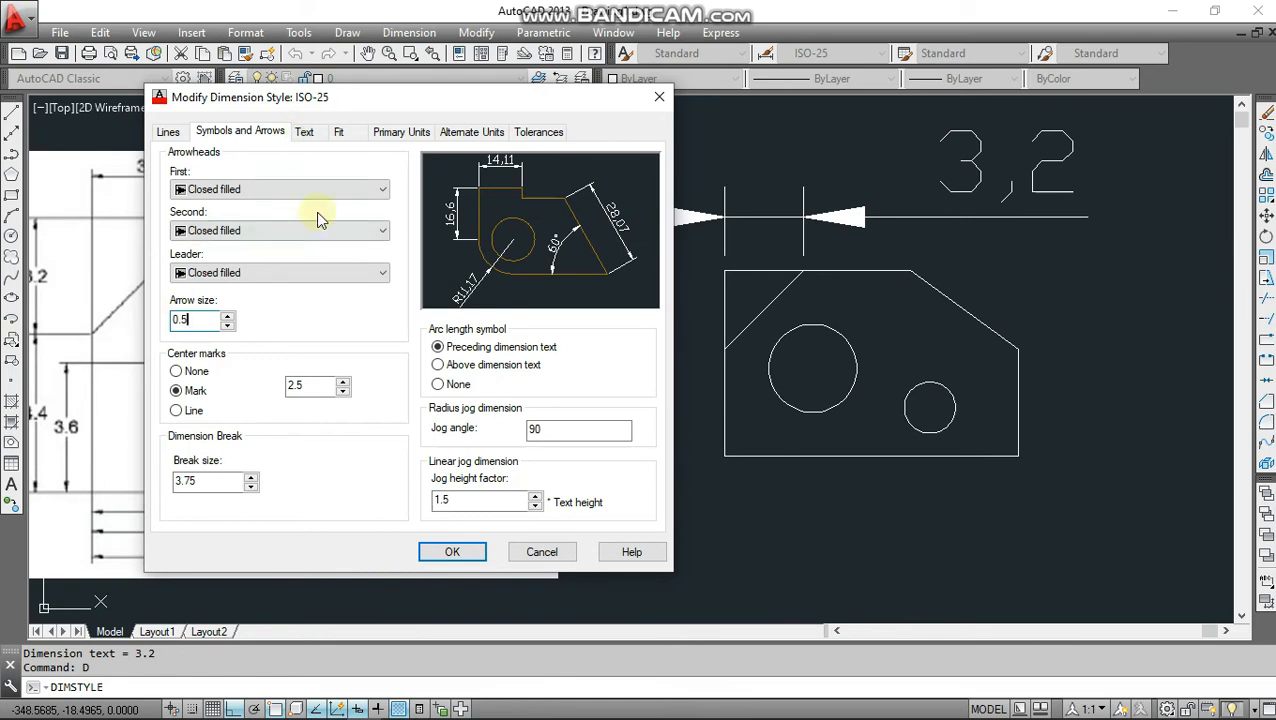
click(305, 132)
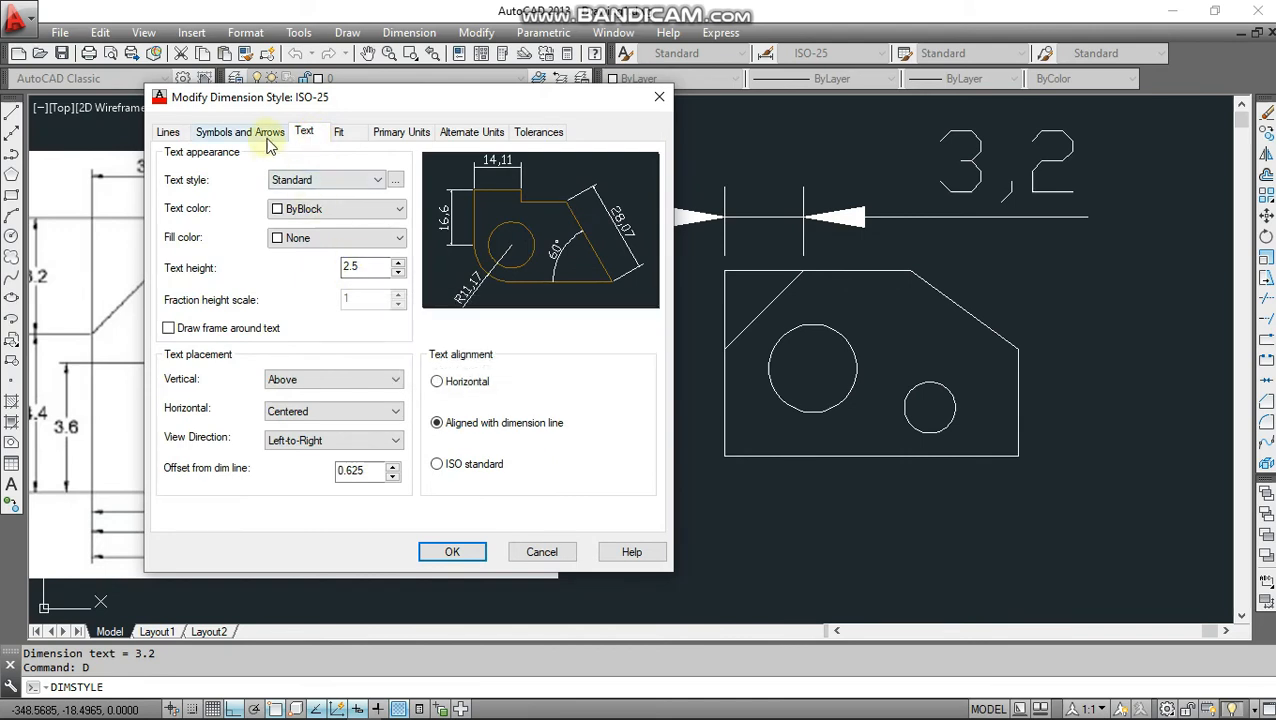
click(267, 140)
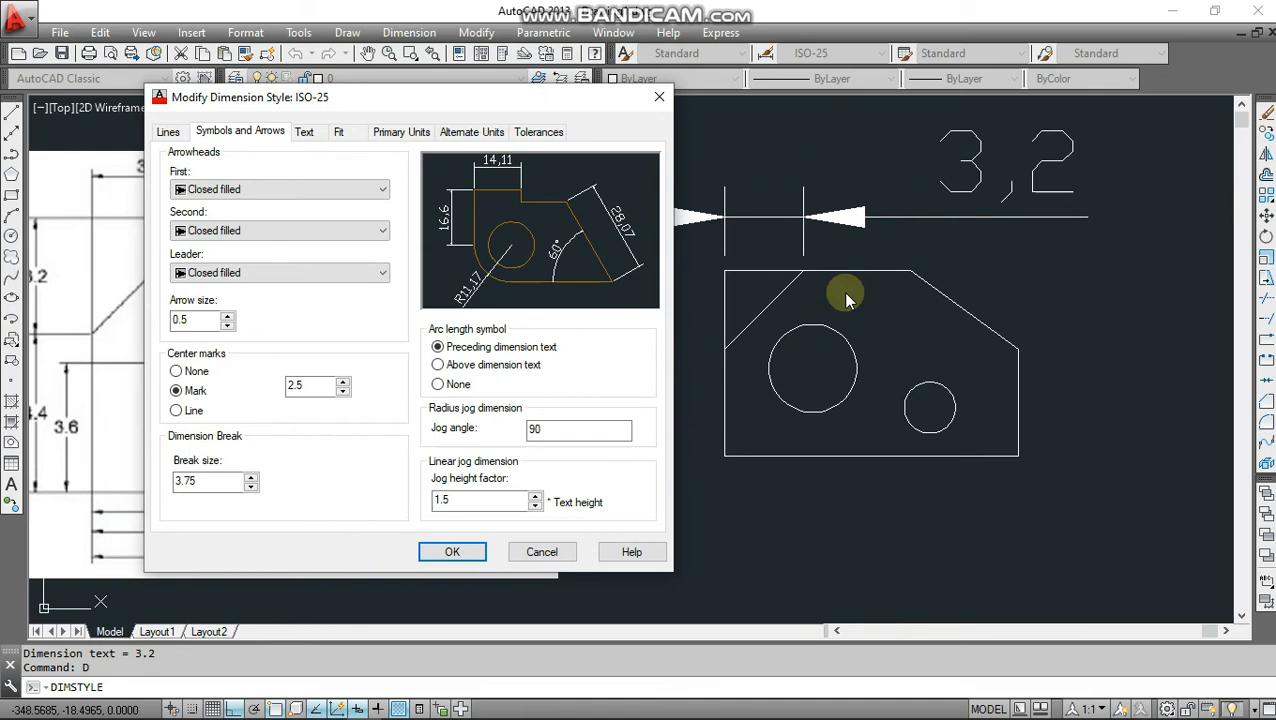
Set the text height of the ISO-25 dimension style to 1 and return to its arrow settings.
click(306, 134)
double_click(371, 264)
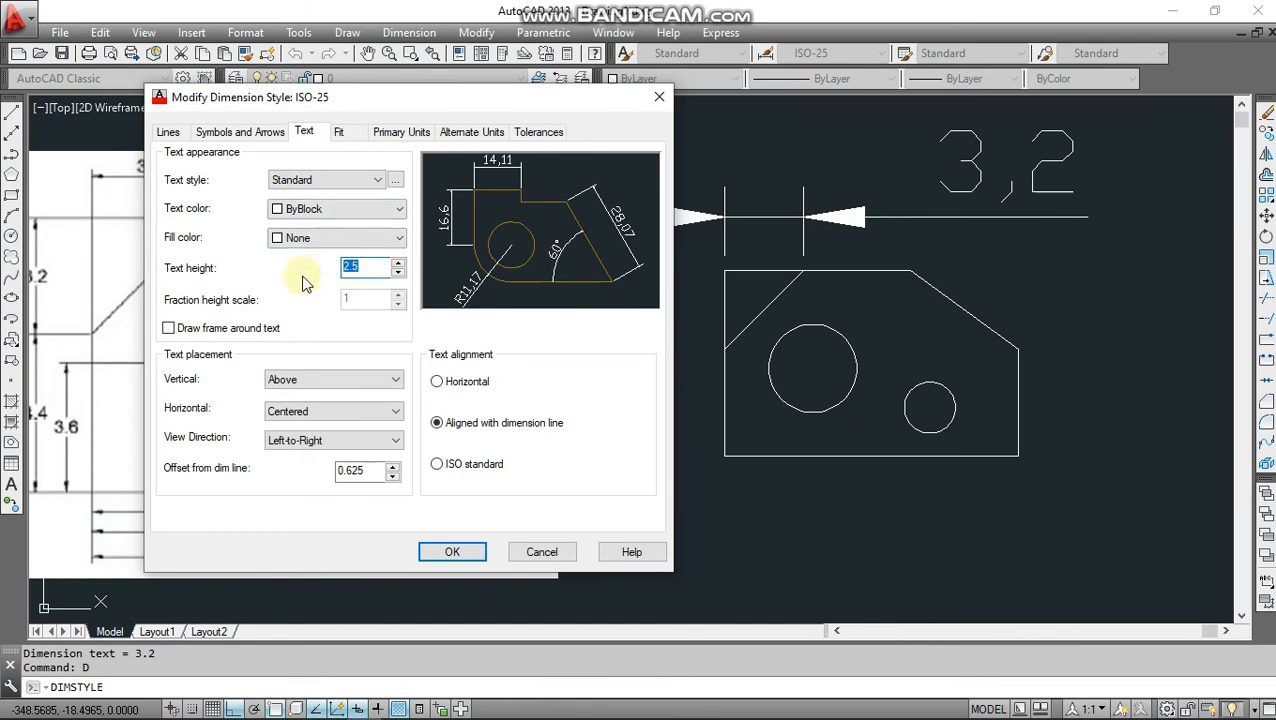
text(1)
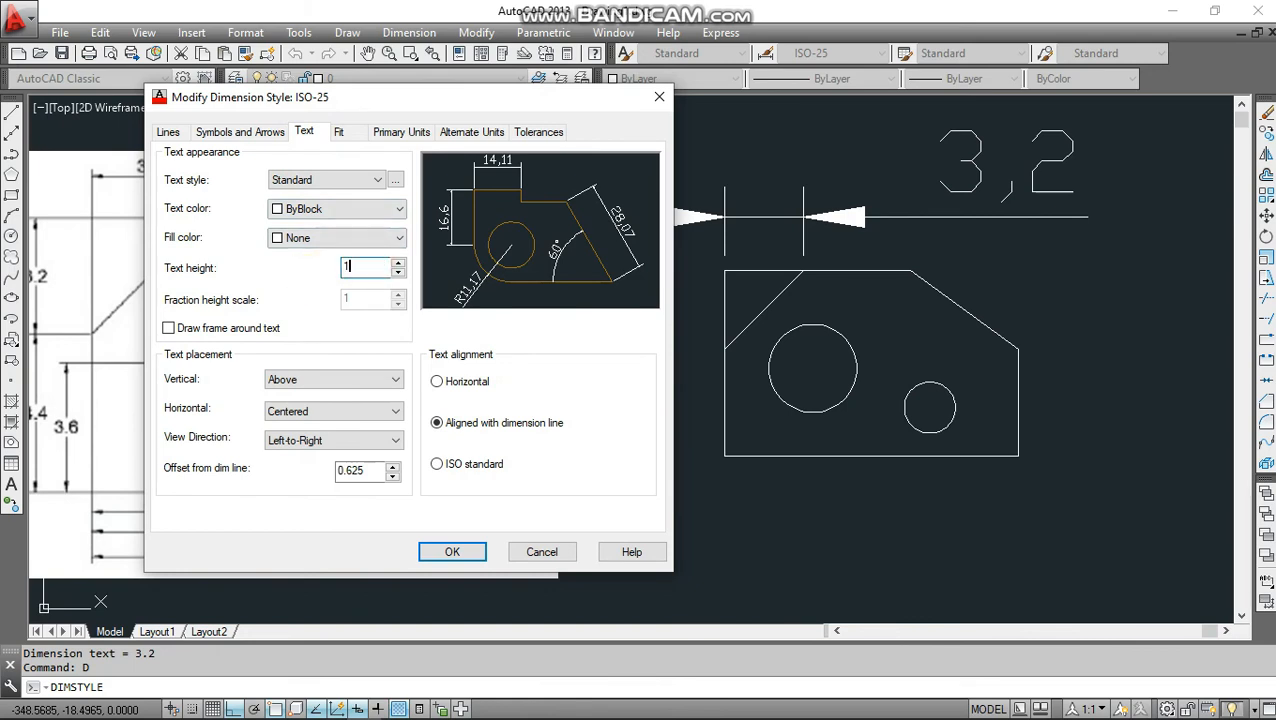
click(375, 272)
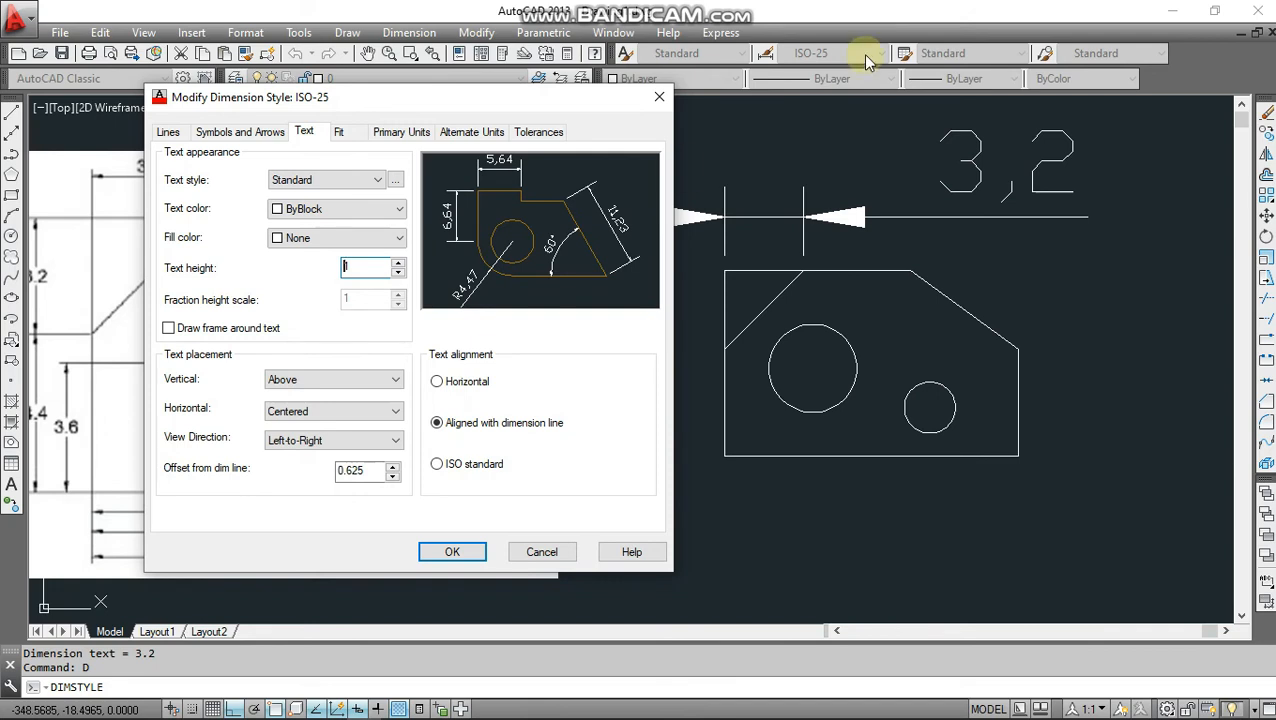
click(240, 132)
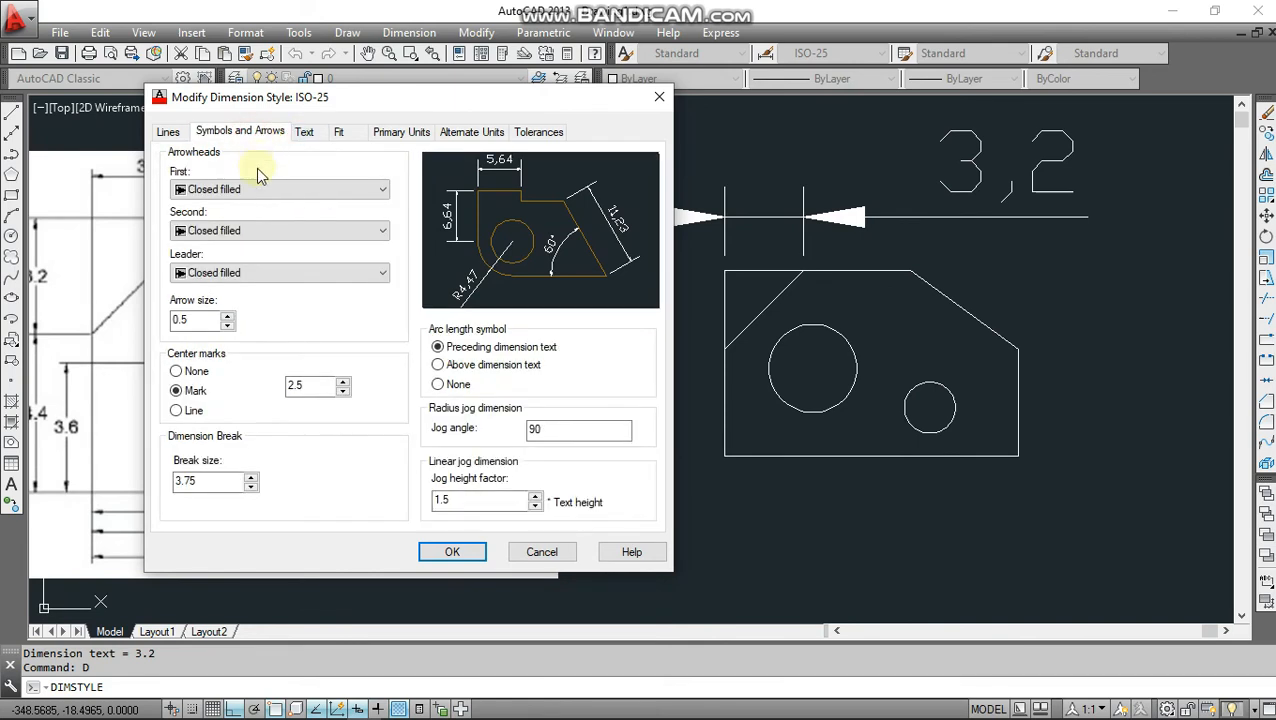
Review the arrow size, text height and line settings of the ISO-25 dimension style.
click(306, 134)
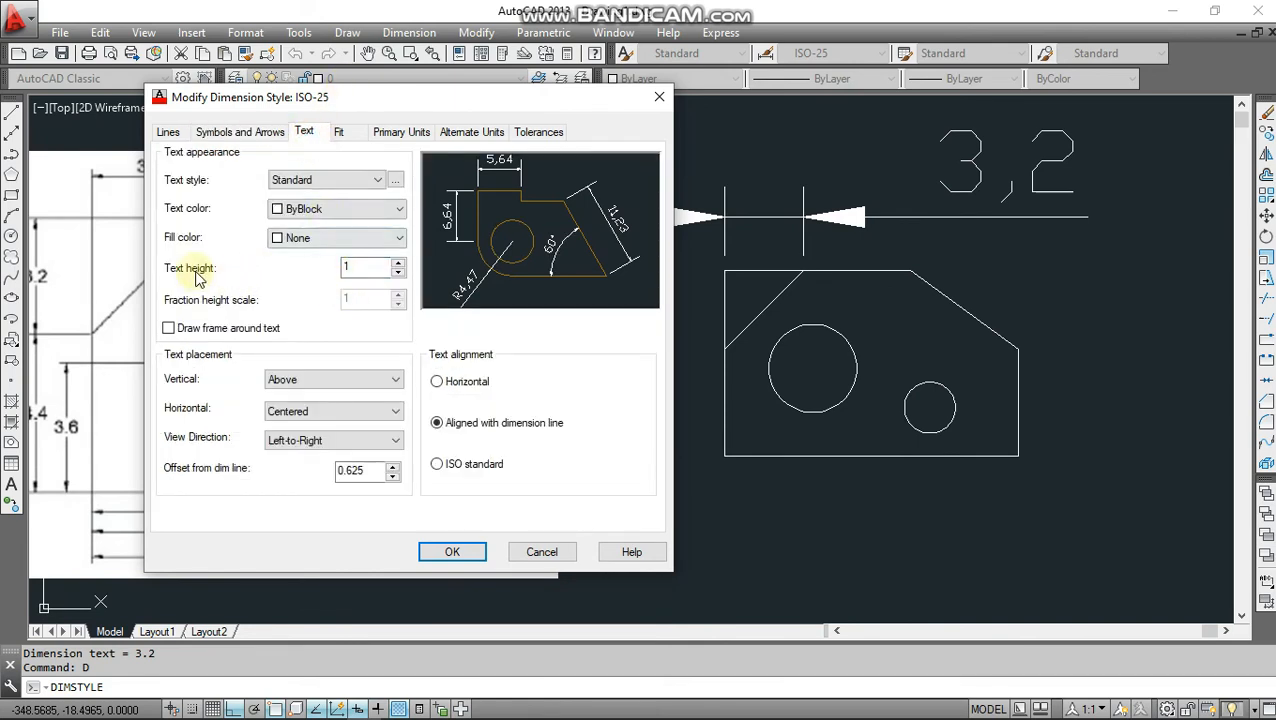
click(245, 131)
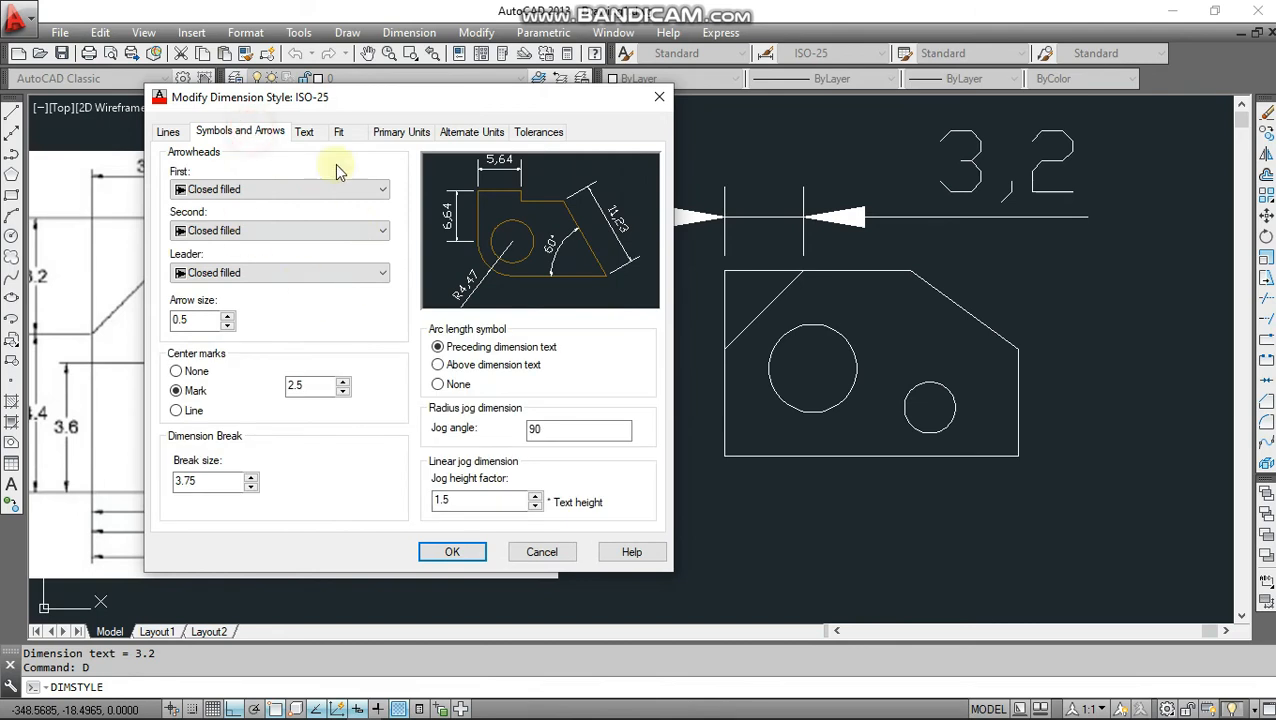
click(305, 132)
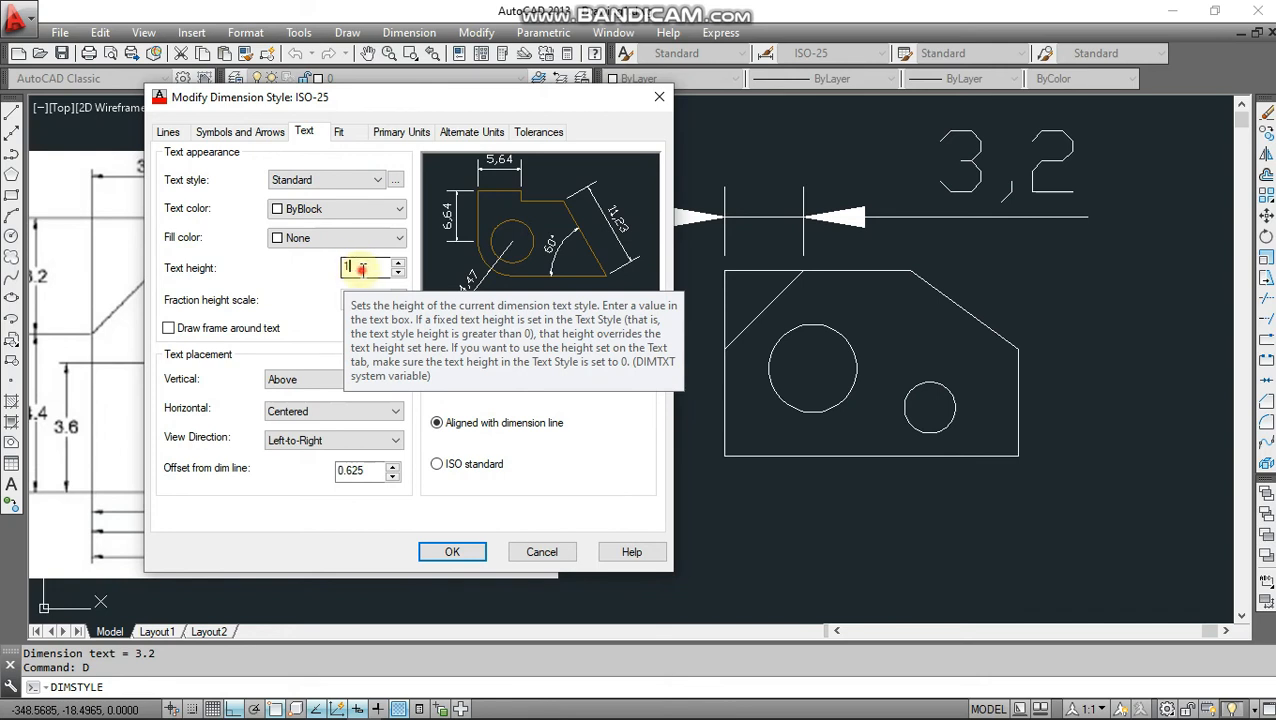
click(262, 131)
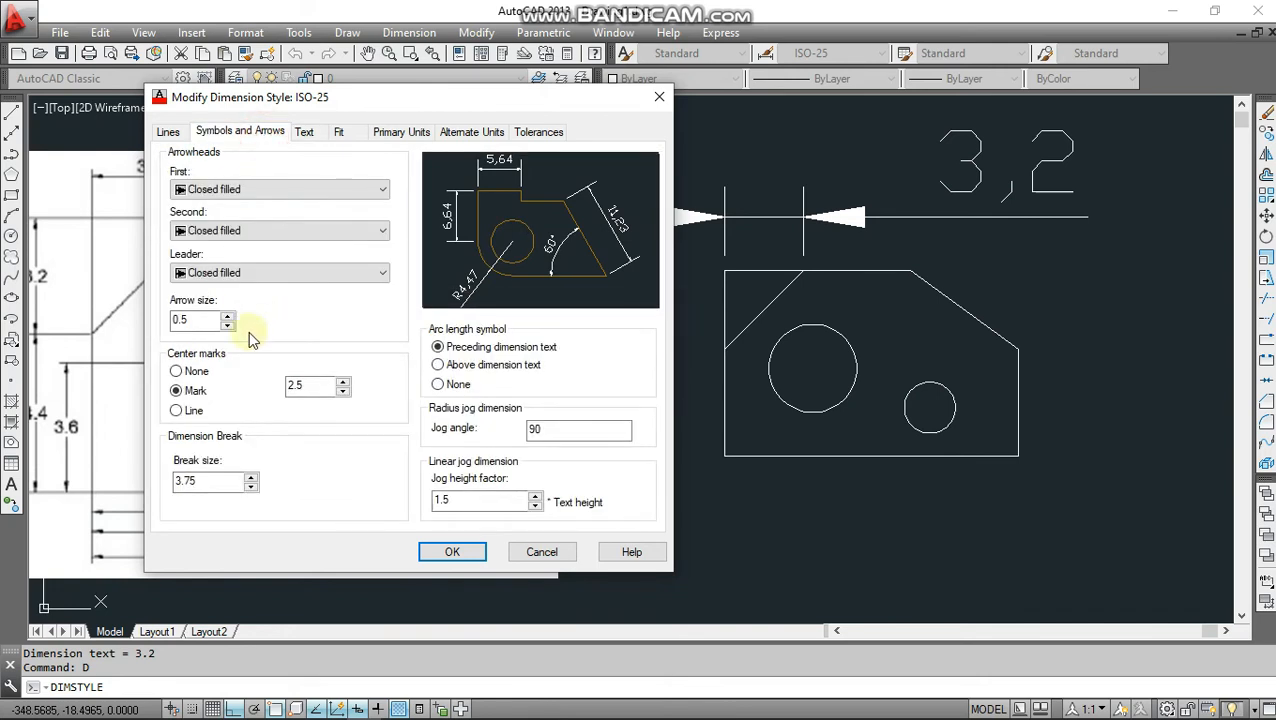
click(303, 131)
double_click(346, 266)
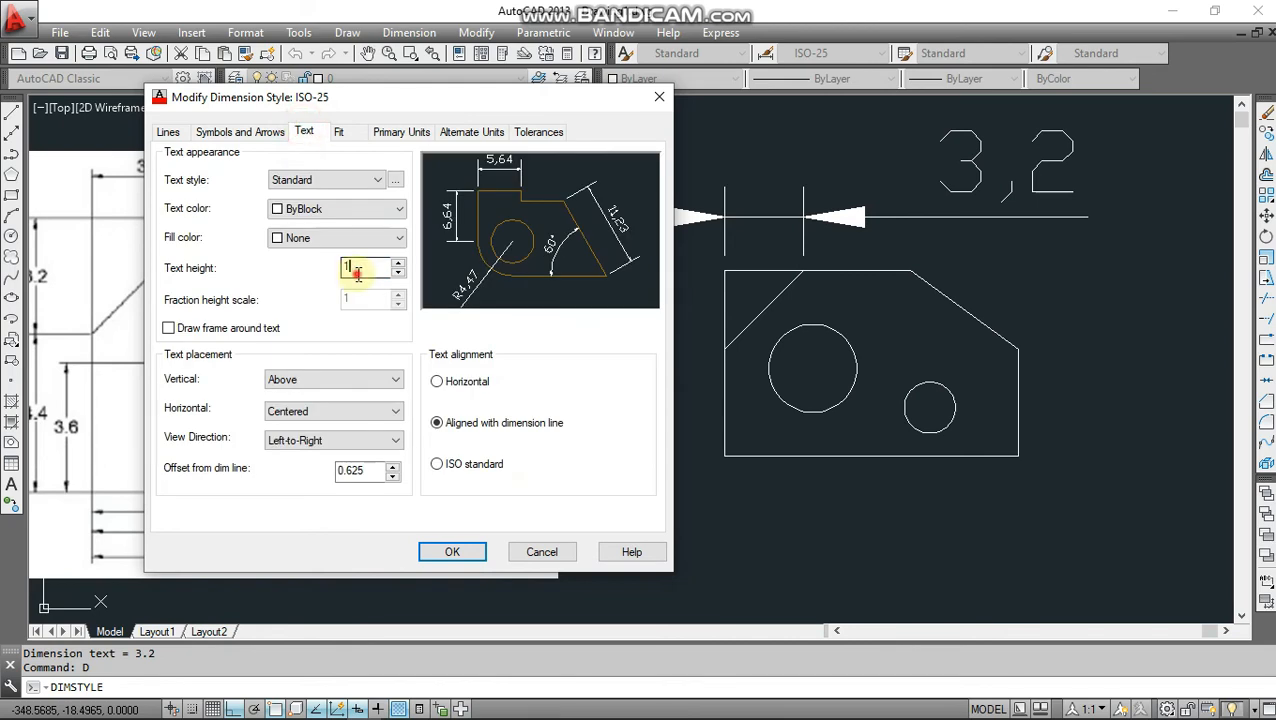
click(248, 131)
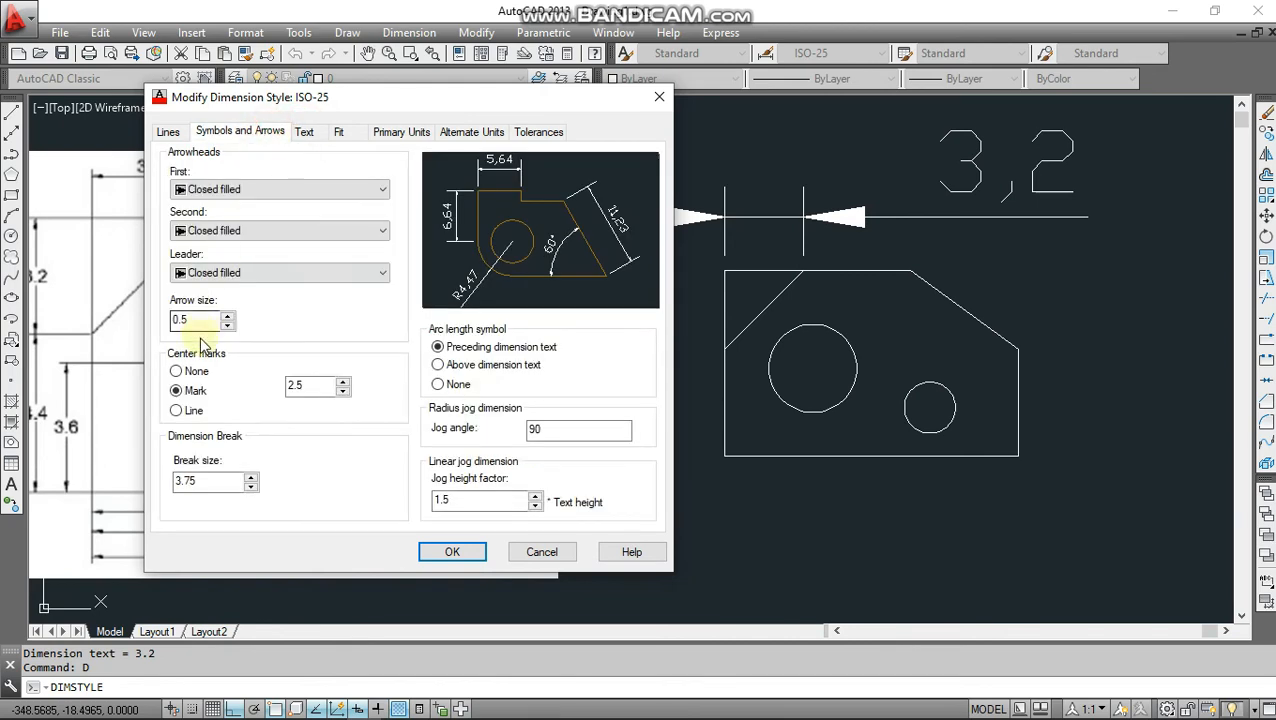
click(304, 131)
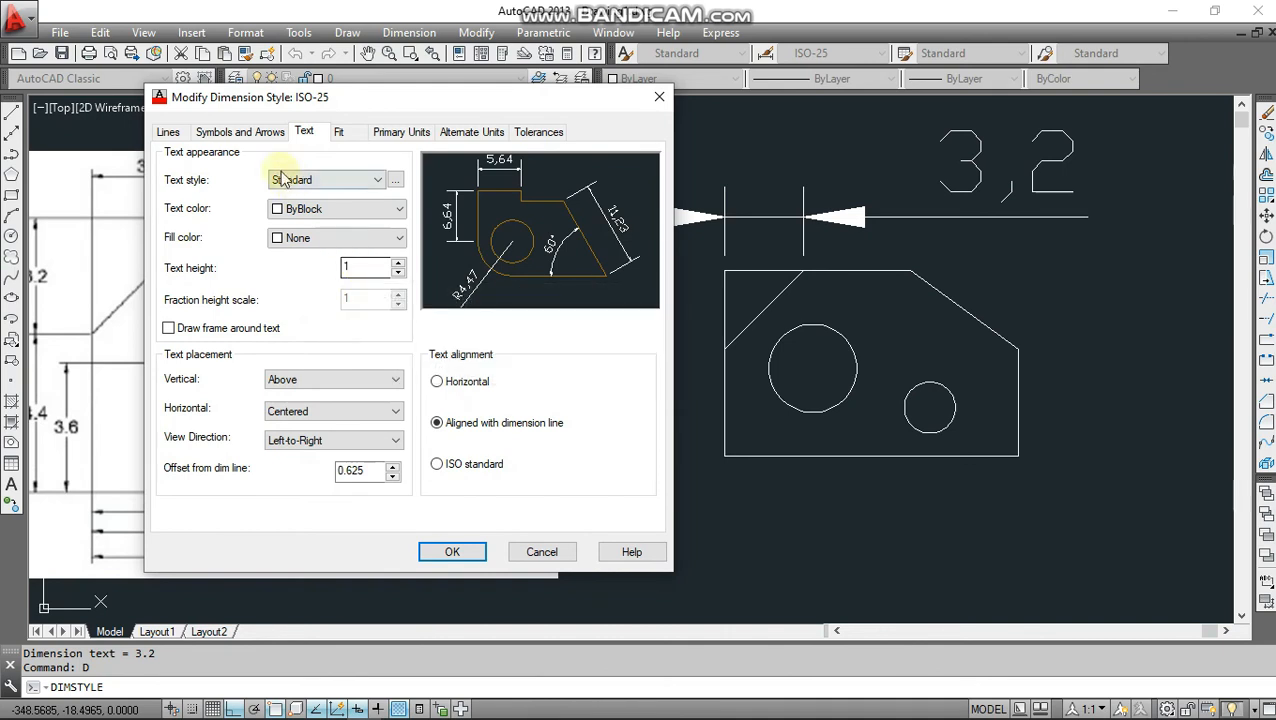
click(261, 133)
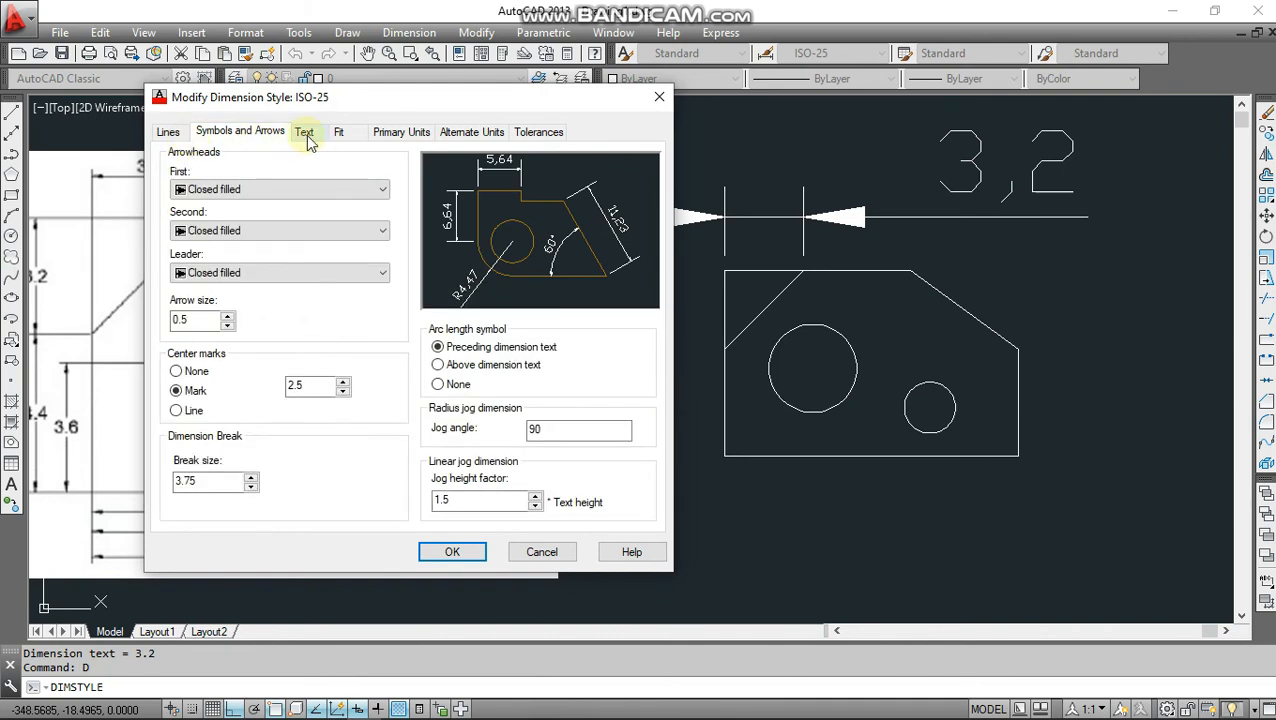
click(304, 132)
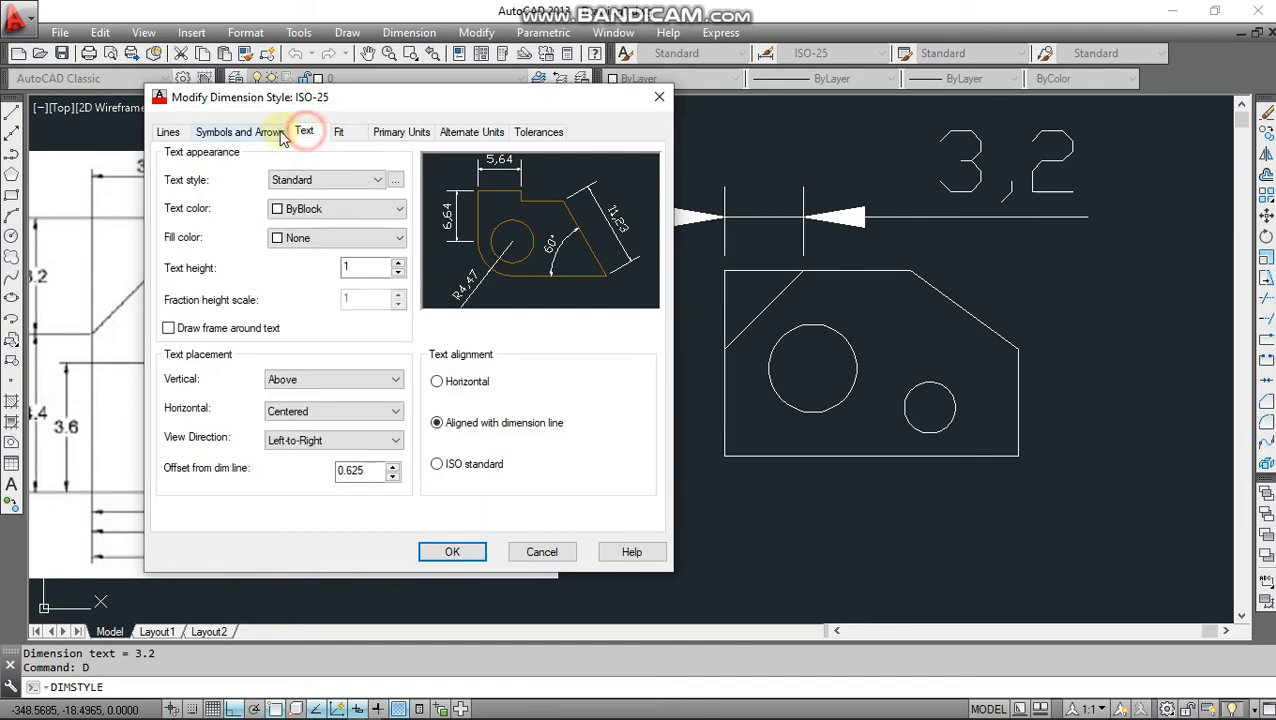
click(168, 131)
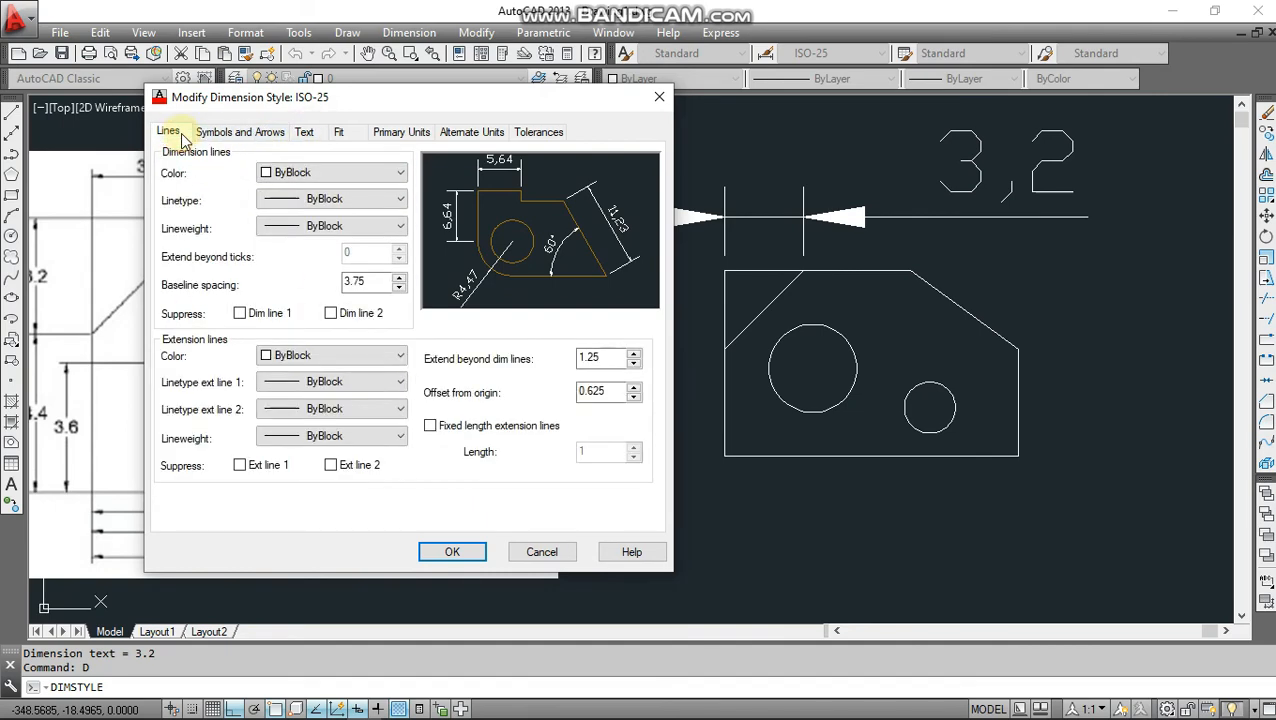
Accept the ISO-25 style modifications, make ISO-25 the current dimension style and close the style manager.
click(450, 553)
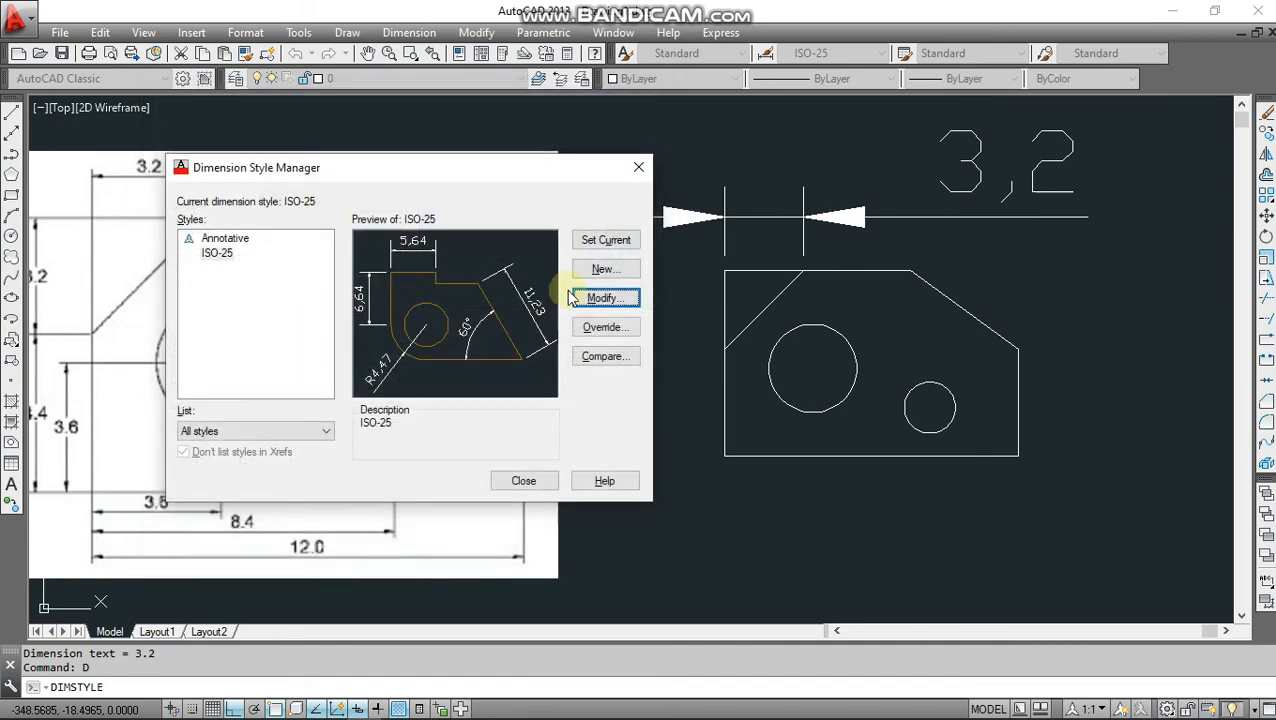
click(608, 240)
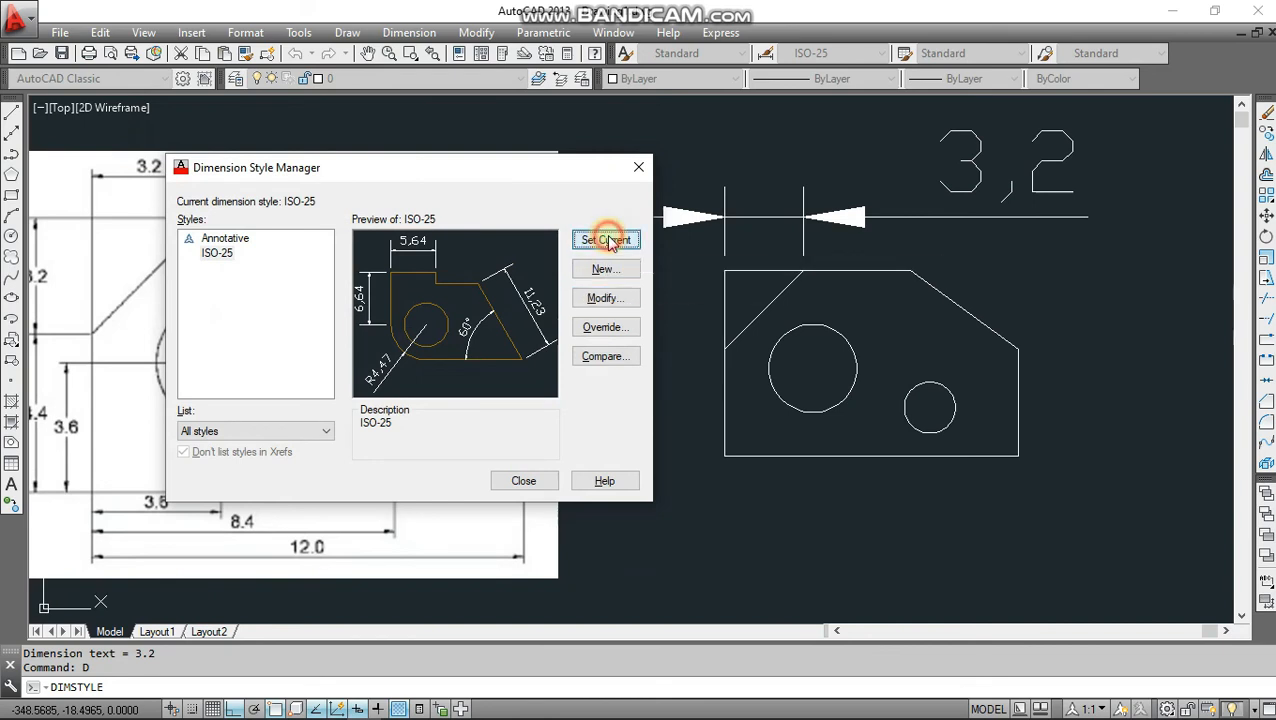
click(521, 481)
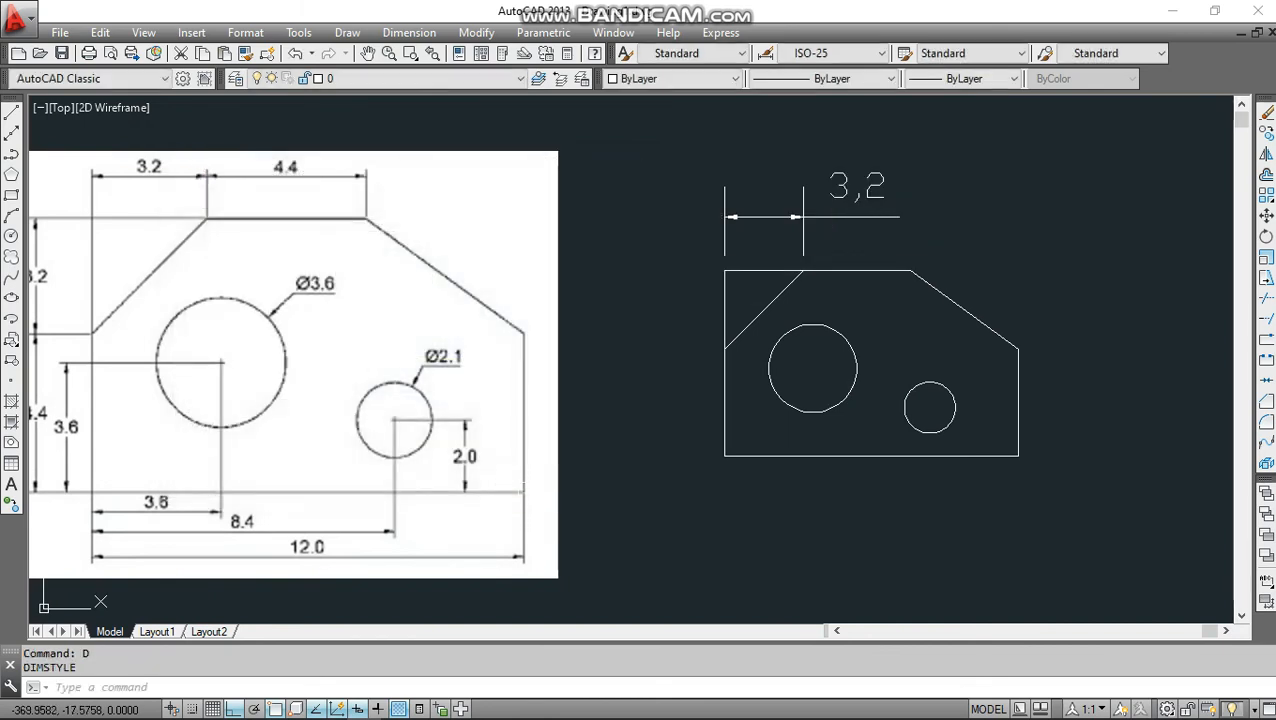
Reopen the ISO-25 dimension style for modification and set its arrow size to 0.2.
scroll(870, 200, up, 2)
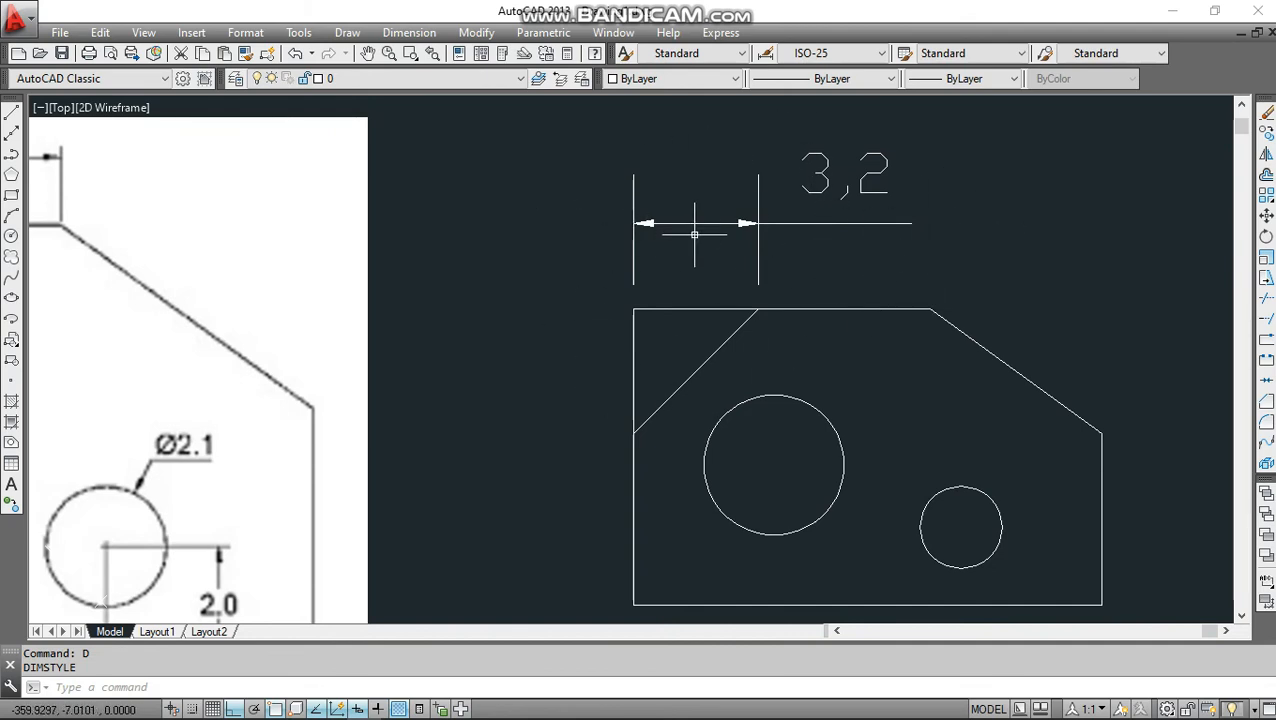
text(d)
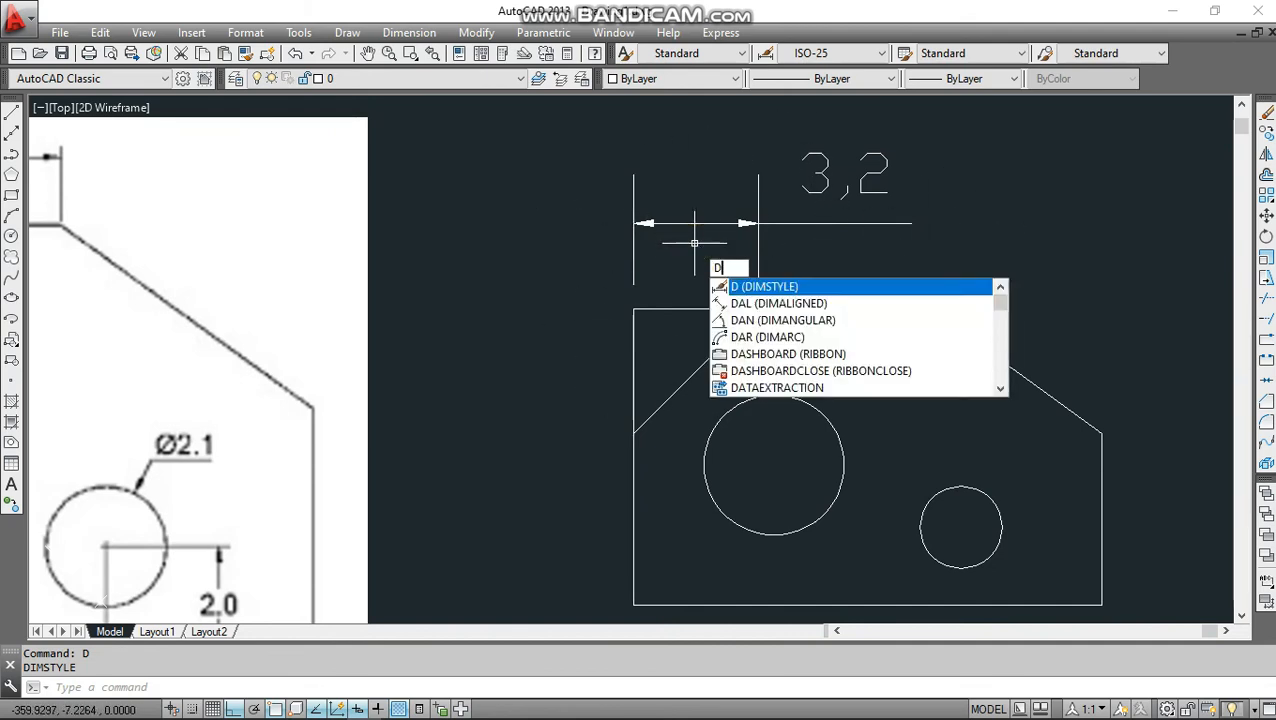
key(Return)
click(836, 331)
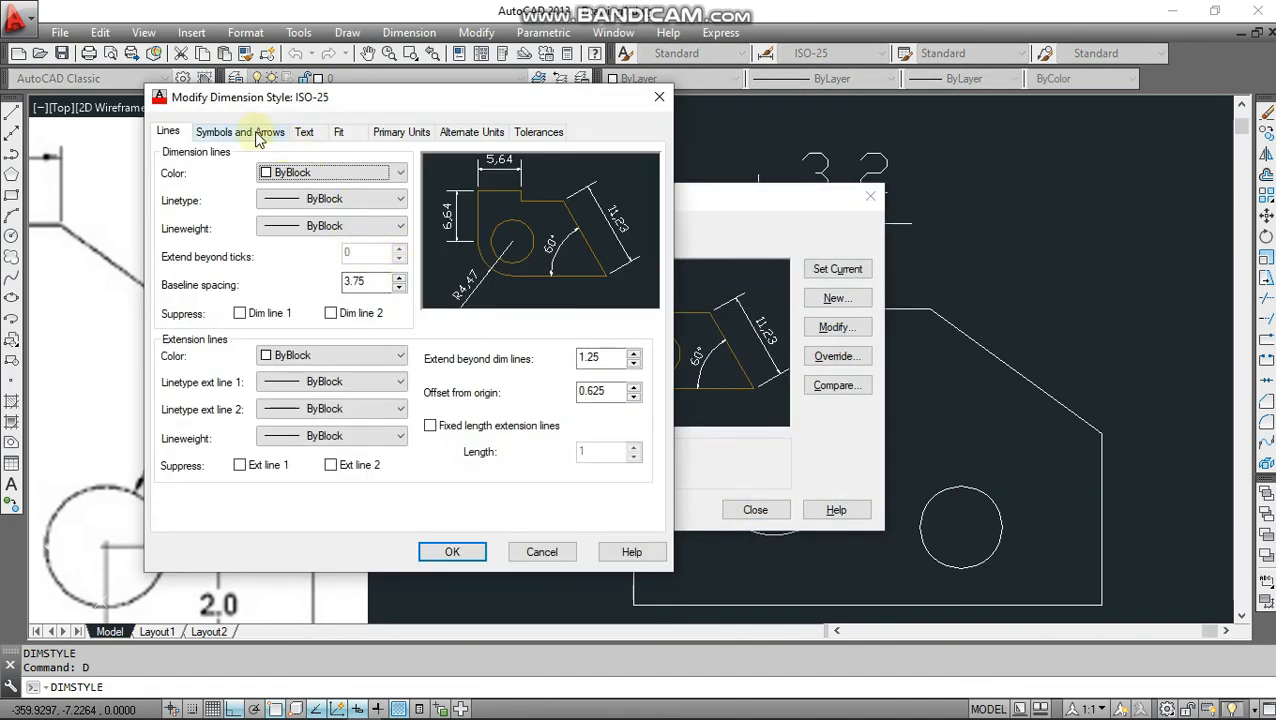
click(256, 134)
click(205, 320)
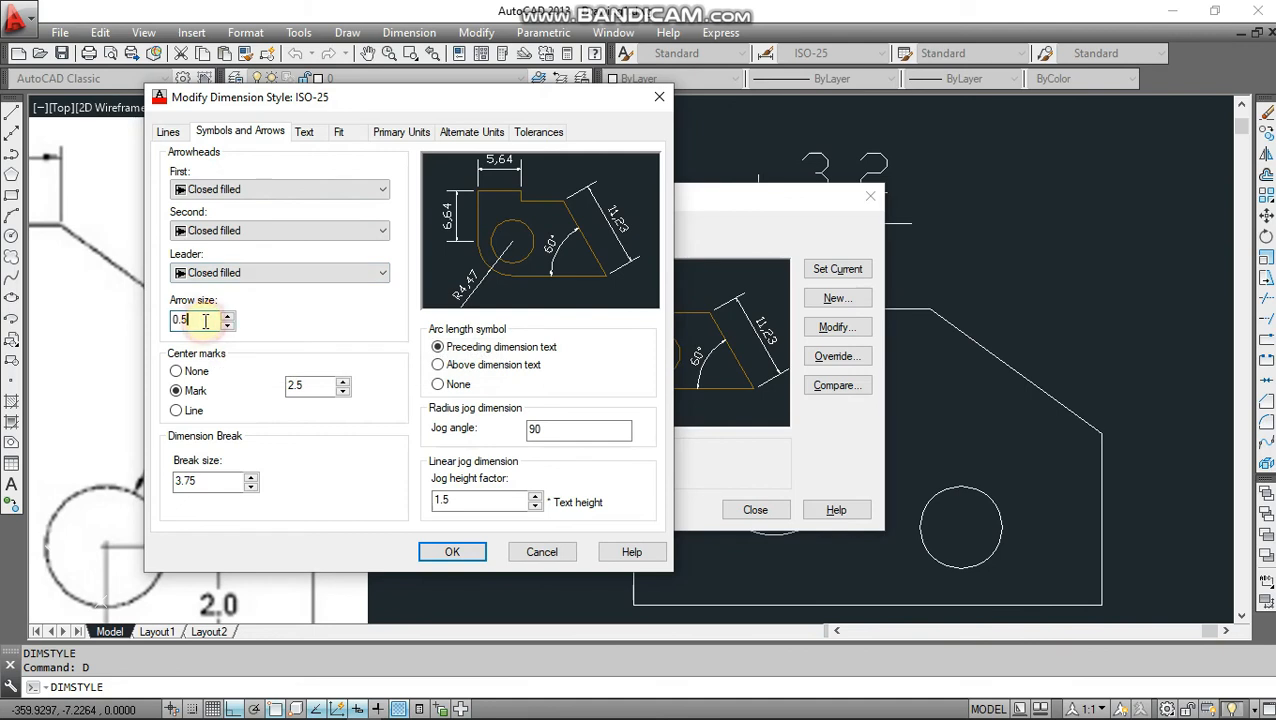
key(BackSpace)
text(2)
Set the text height of the ISO-25 dimension style to 0.5 and recheck its arrow settings.
click(304, 131)
click(357, 266)
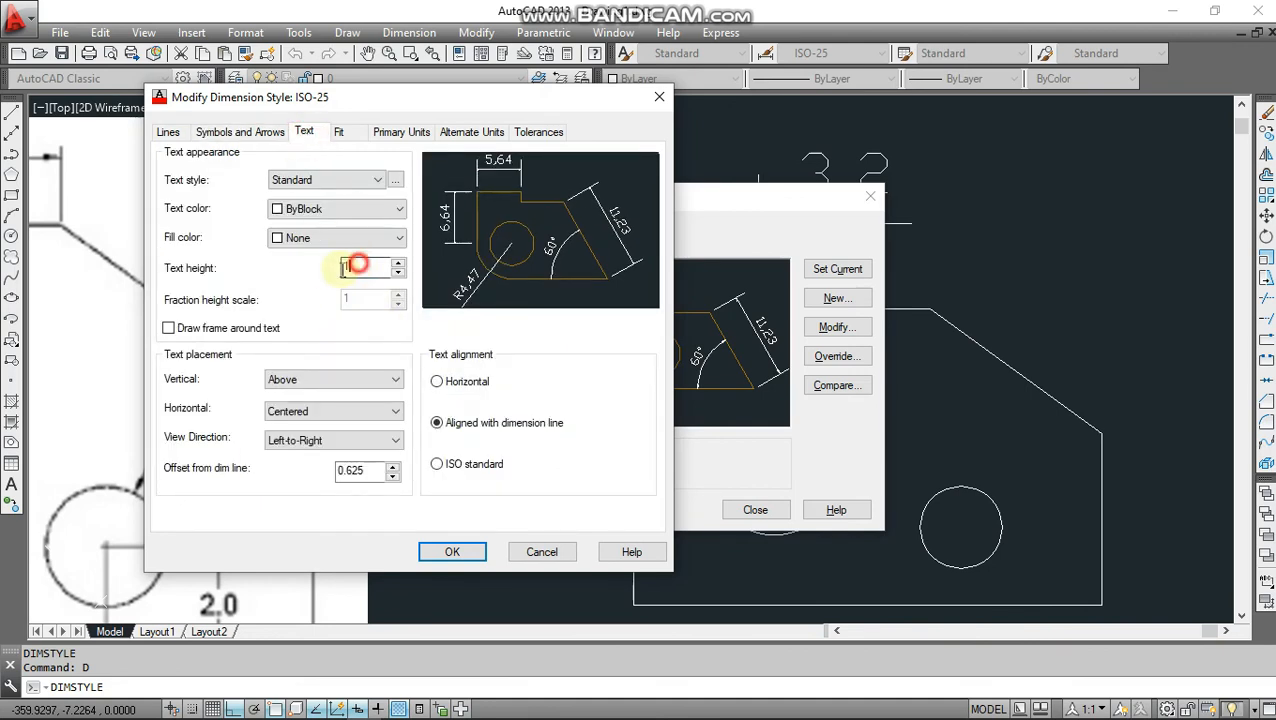
text(0.5)
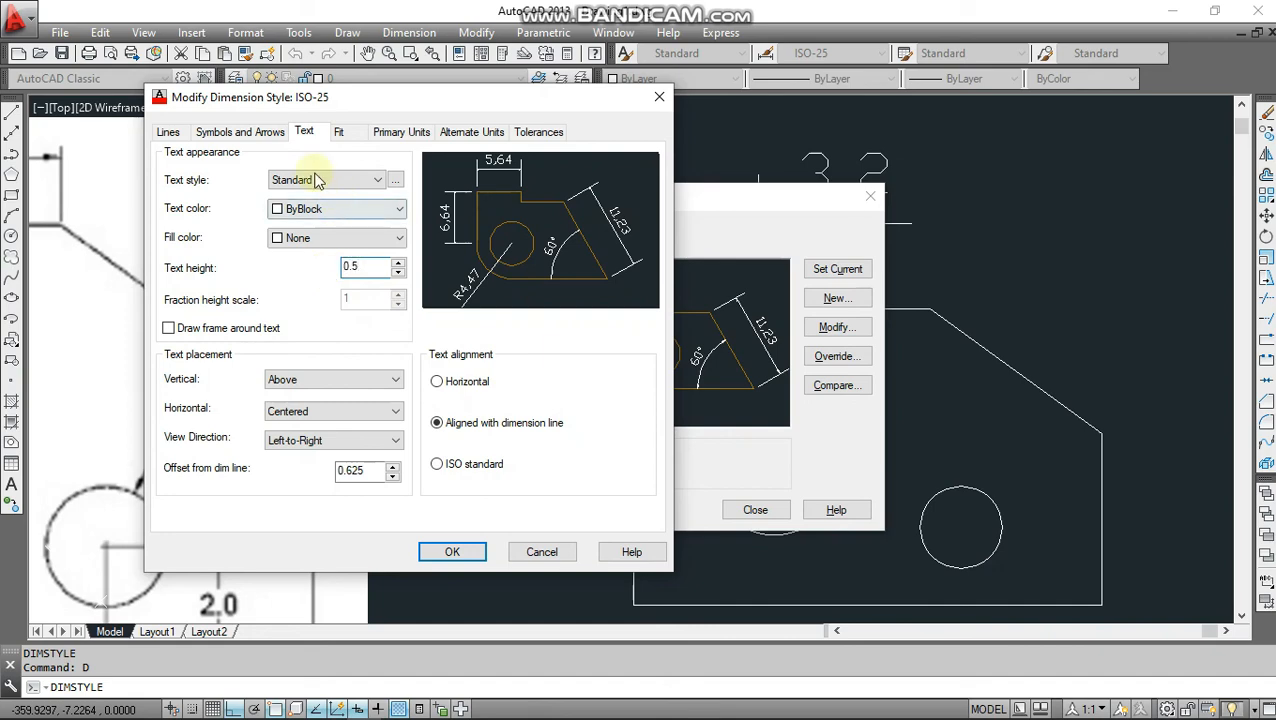
click(240, 131)
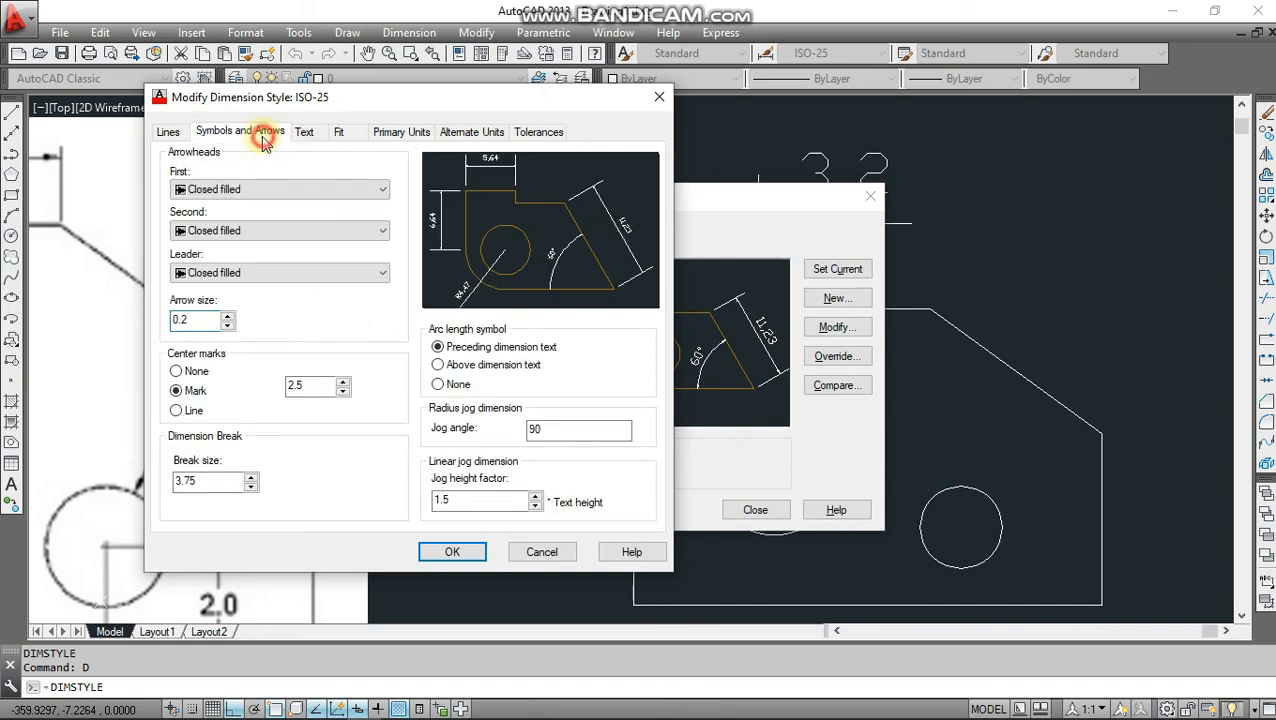
Apply the reduced arrow and text sizes, set ISO-25 as current and leave the dimension style manager.
click(455, 553)
click(836, 270)
click(765, 503)
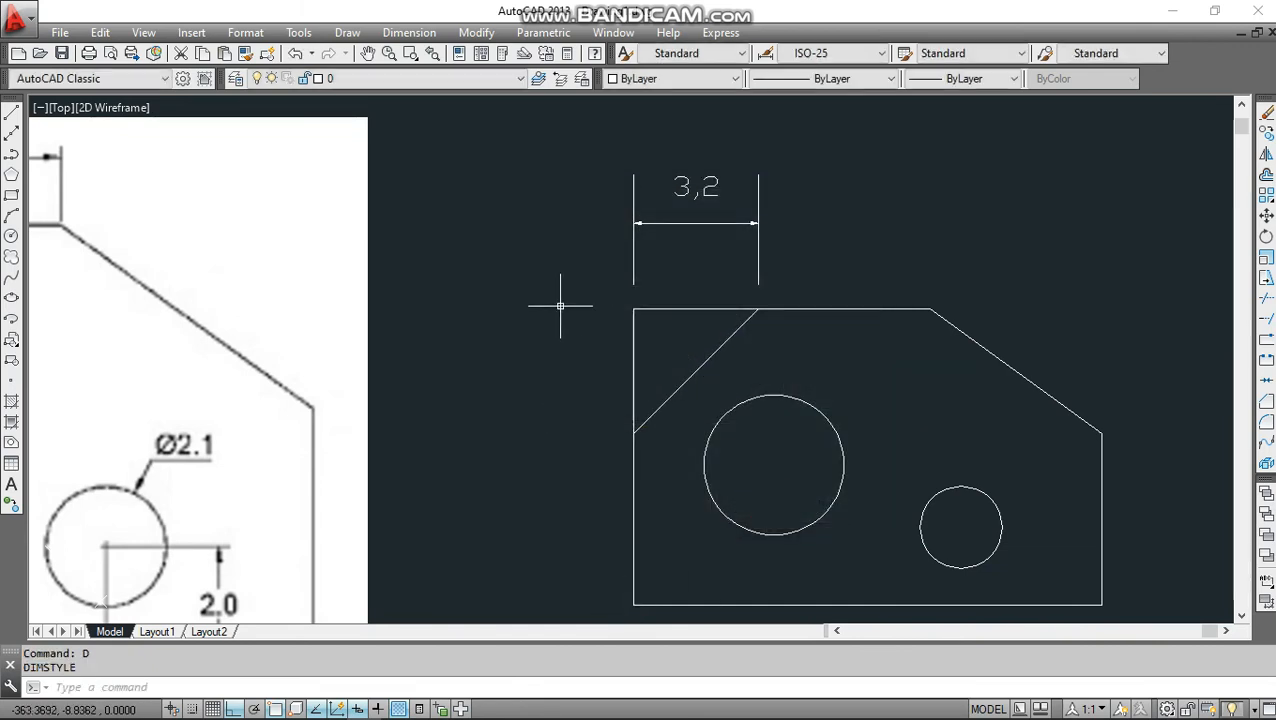
Add an aligned dimension to the plate's top edge between the two sloped corners, in line with the existing horizontal dimension.
middle_drag(630, 477, 615, 444)
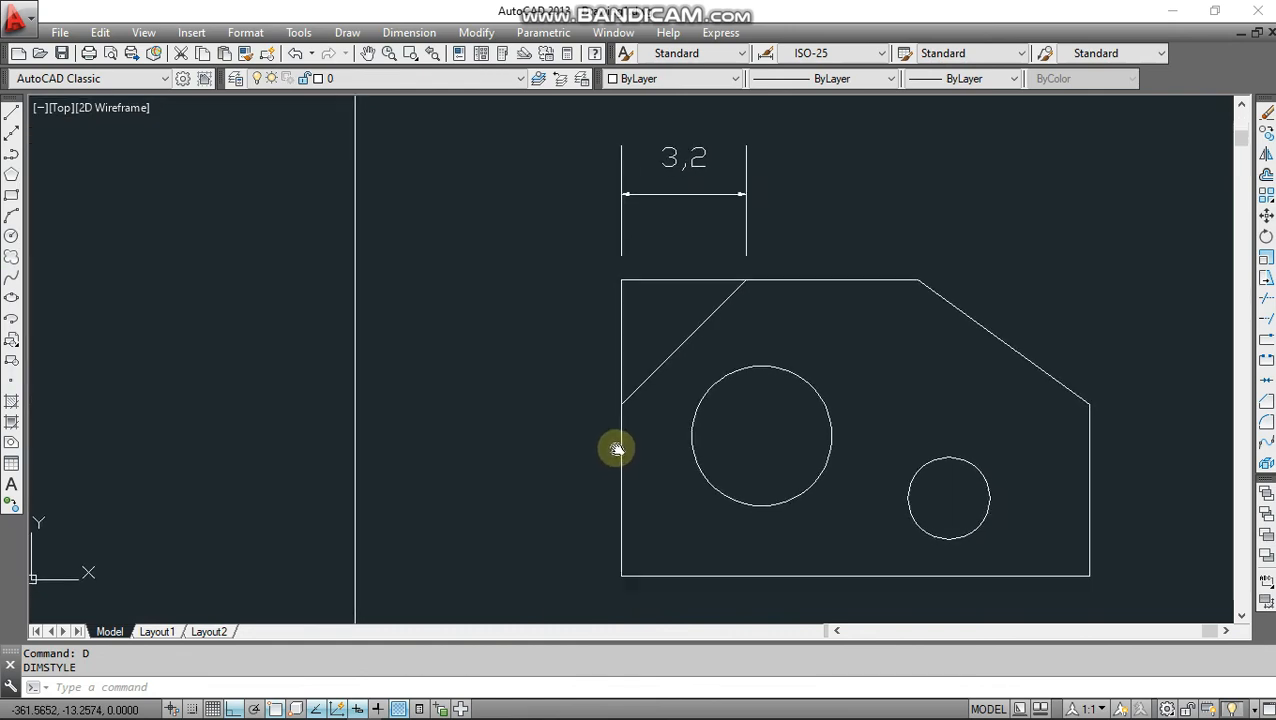
scroll(576, 470, down, 2)
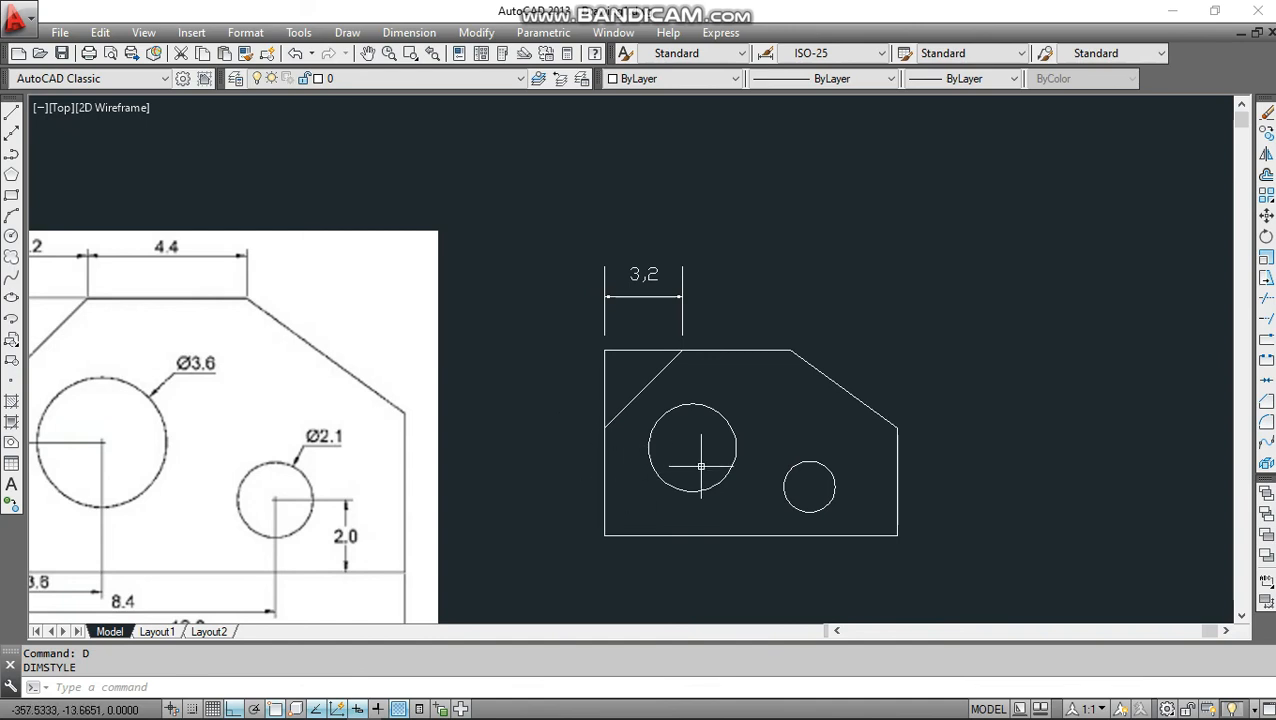
mouse_move(570, 495)
middle_down()
mouse_move(755, 419)
mouse_move(840, 404)
middle_up()
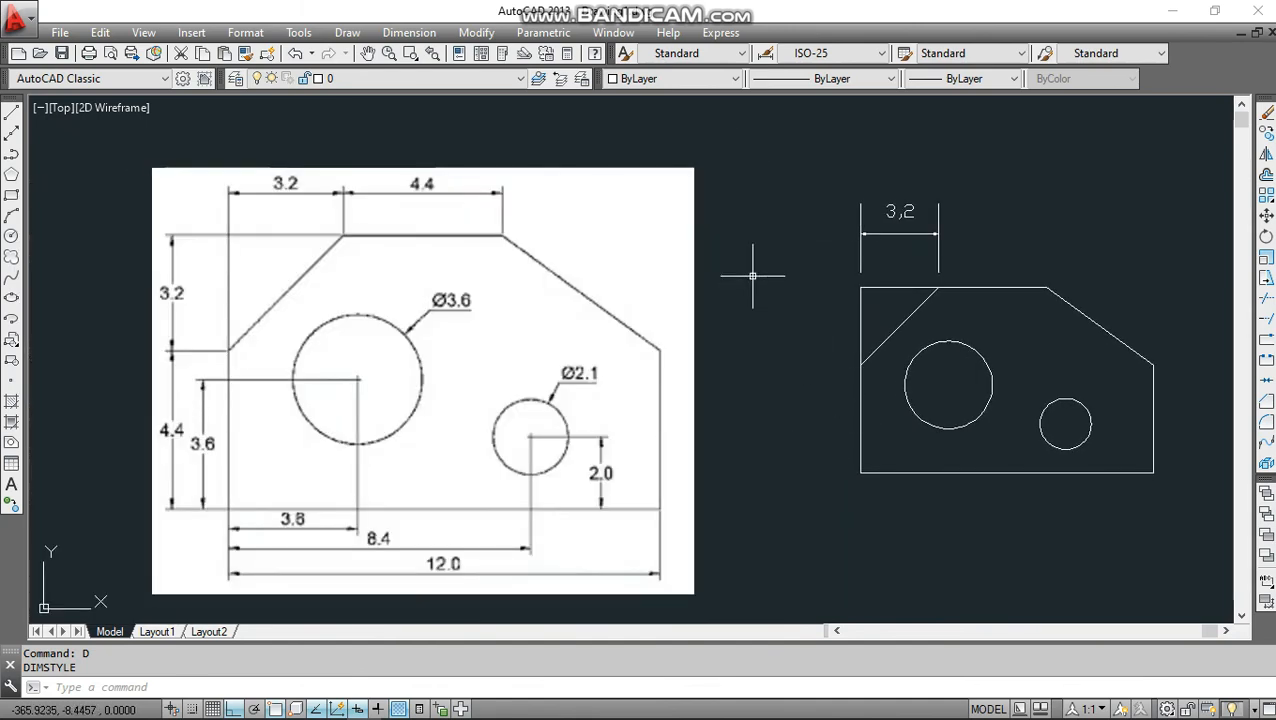
middle_drag(775, 373, 746, 368)
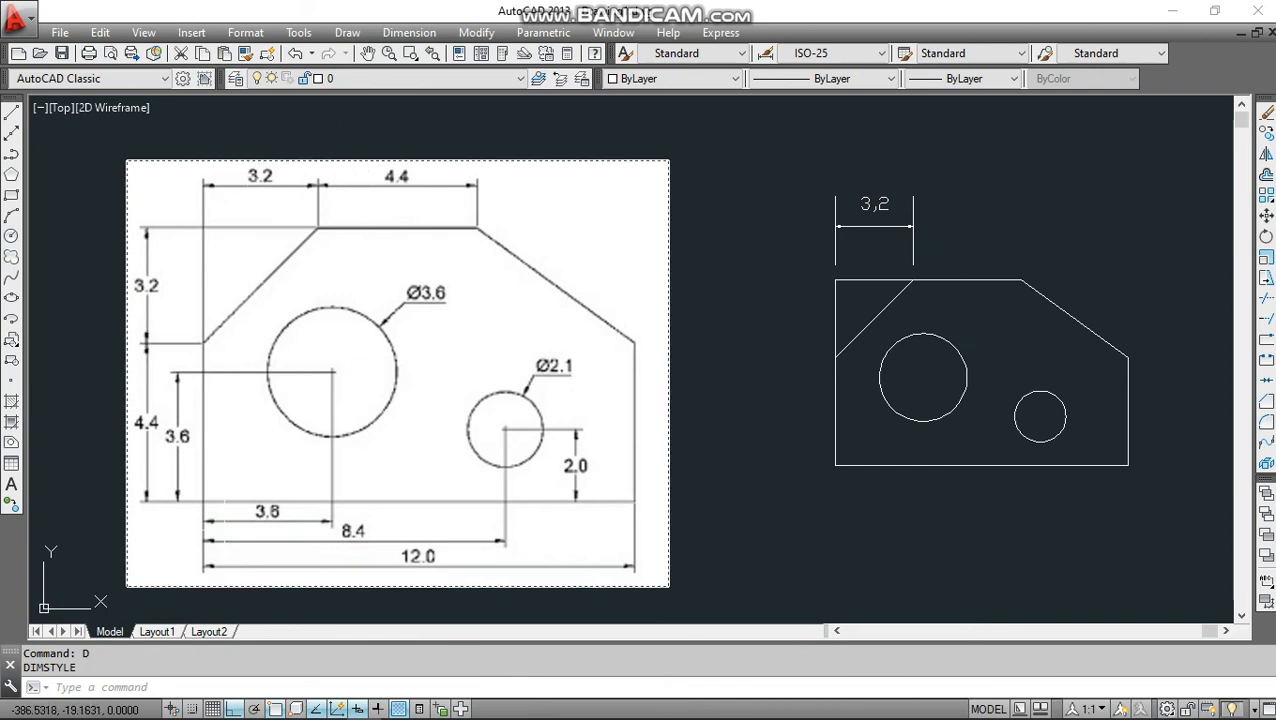
middle_drag(827, 255, 719, 274)
text(DAL)
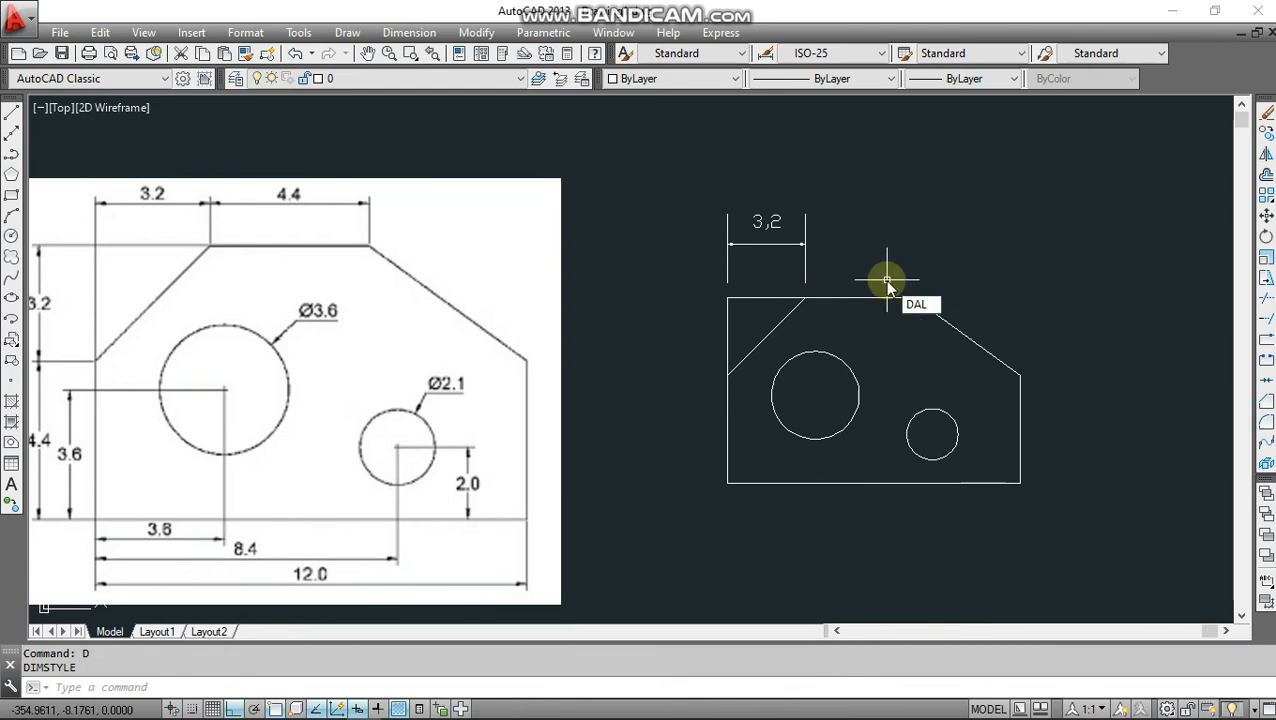
key(Return)
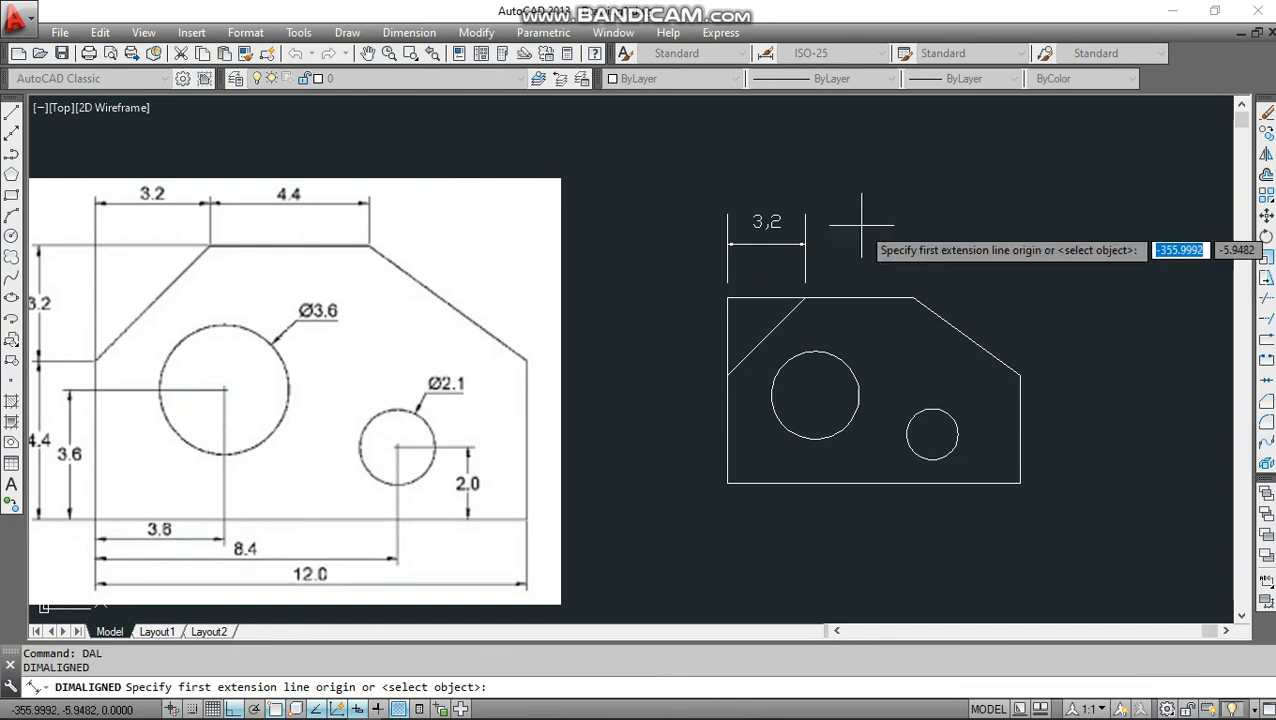
click(909, 292)
click(808, 297)
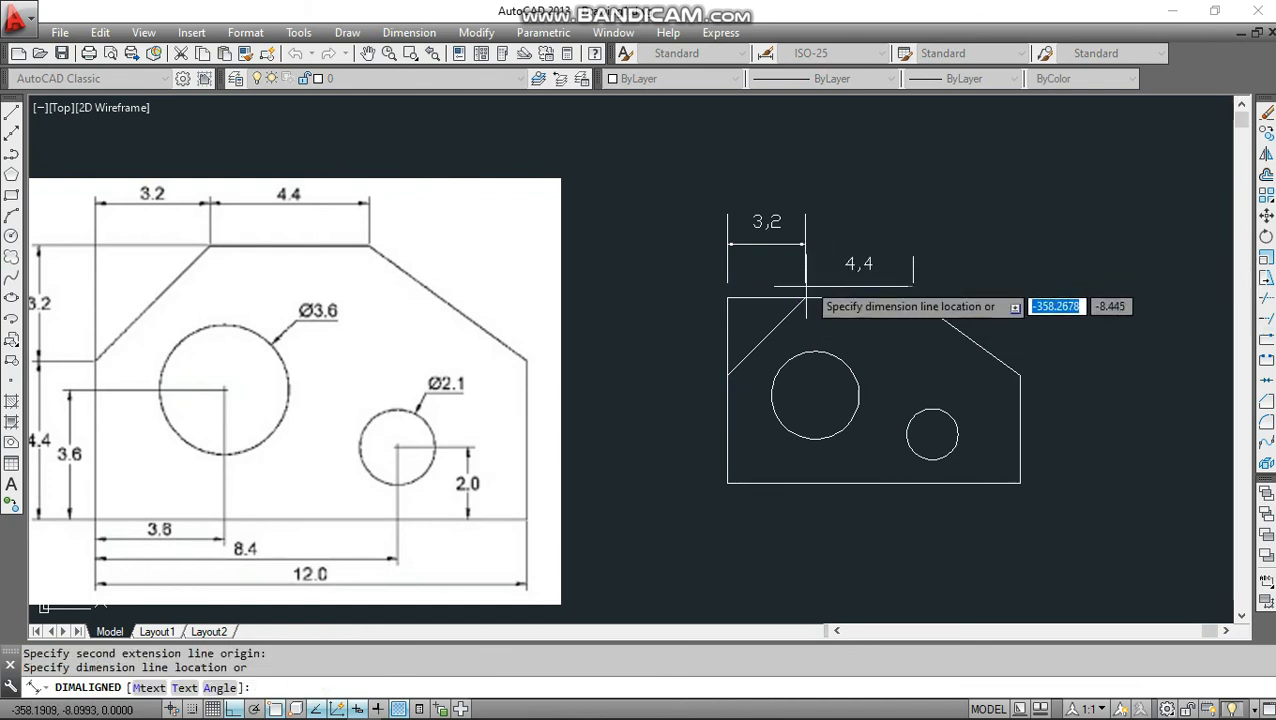
click(806, 245)
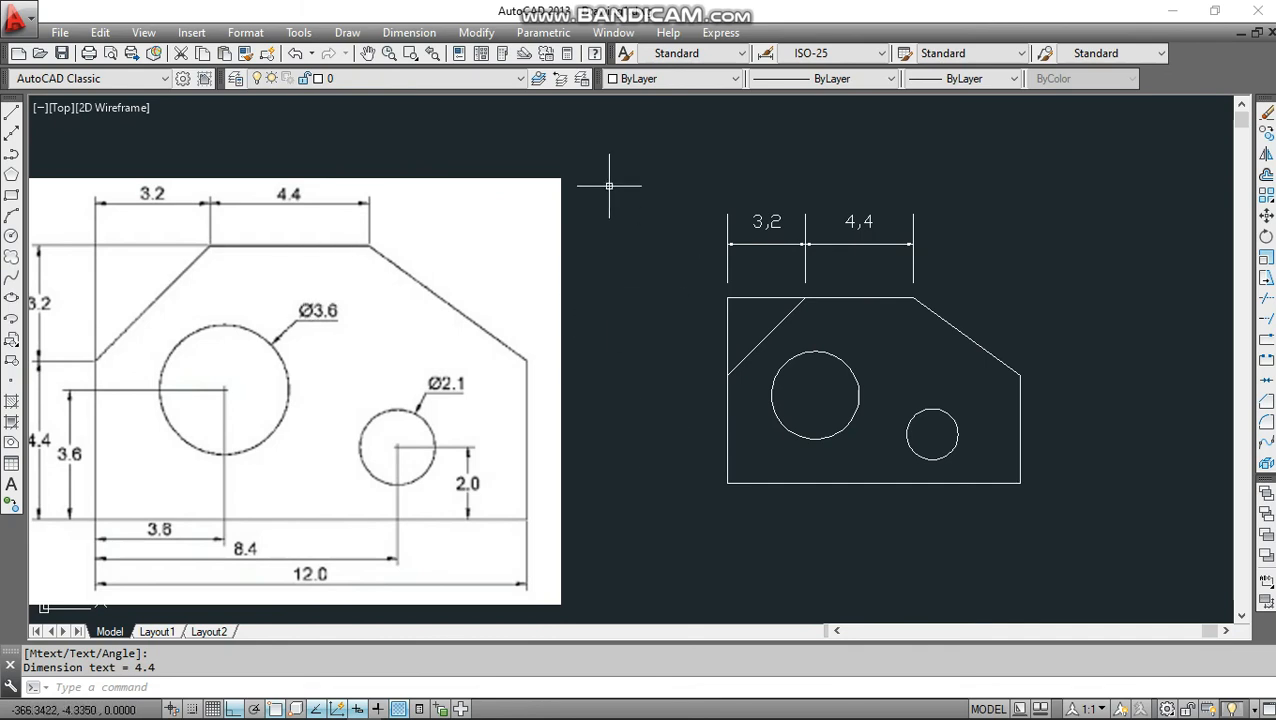
Add a diameter dimension to the larger circle, placing its text outside the circle toward the plate's upper sloped corner.
click(408, 33)
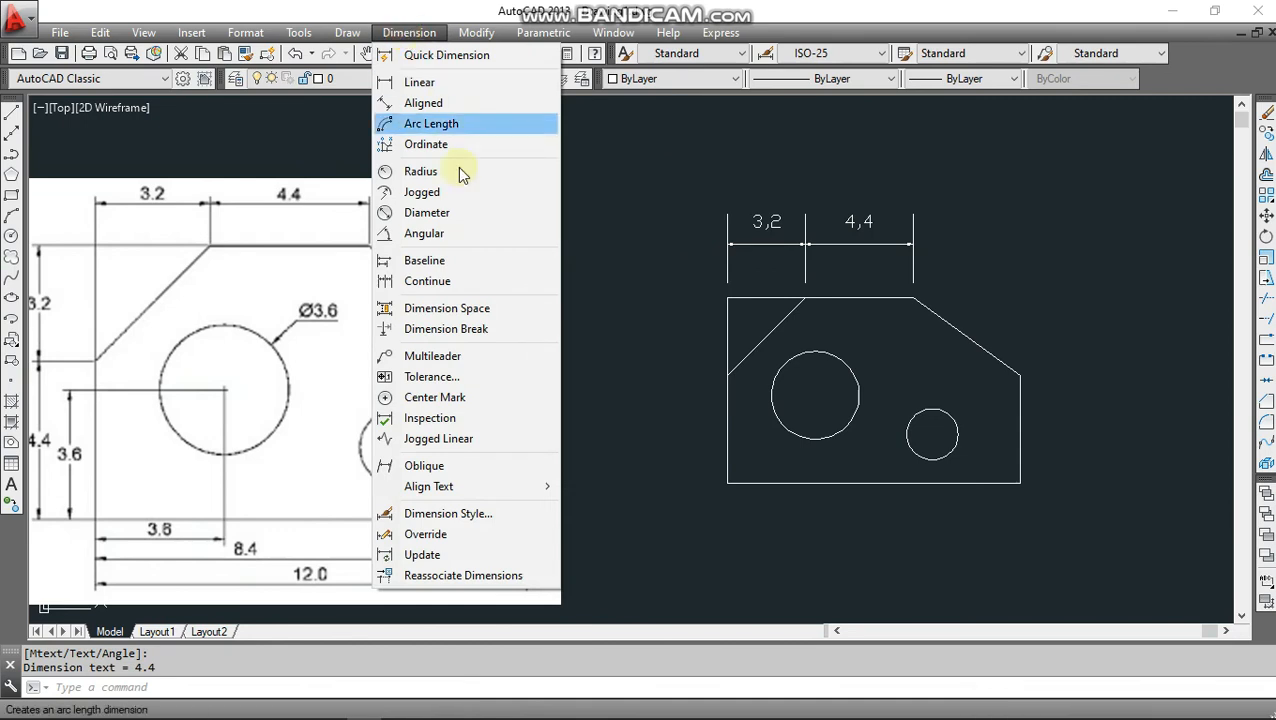
click(471, 223)
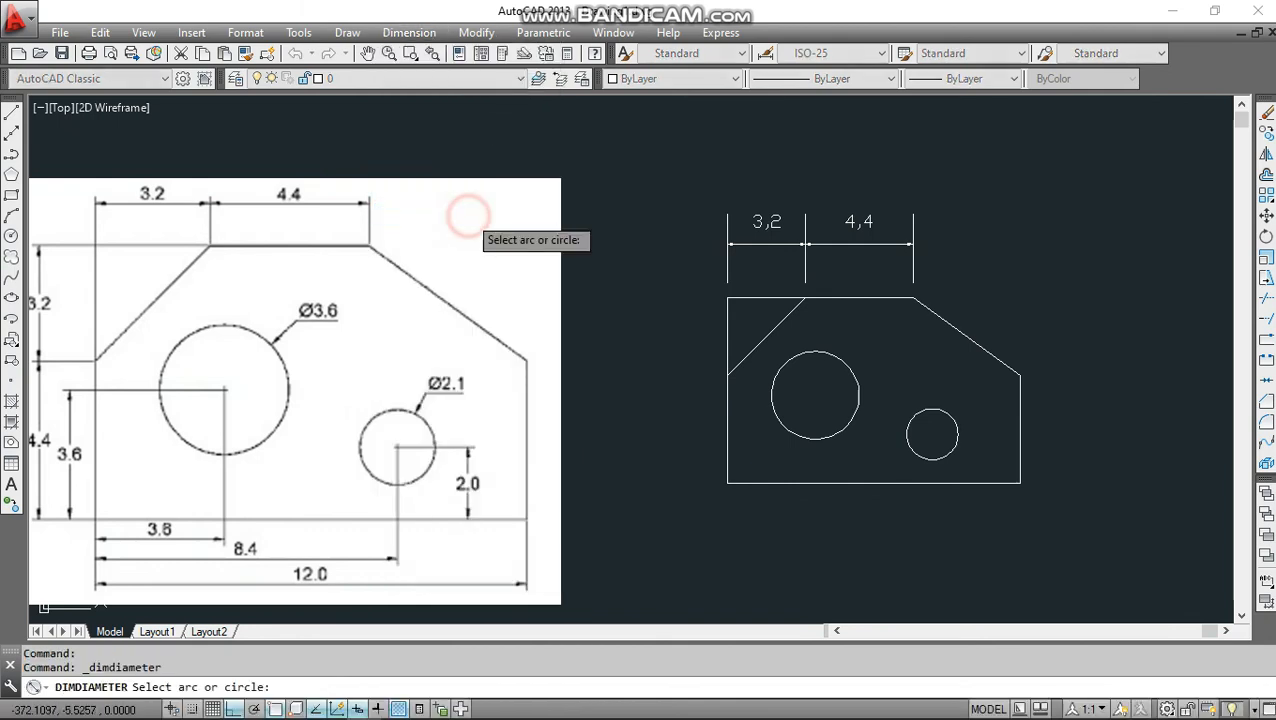
click(775, 417)
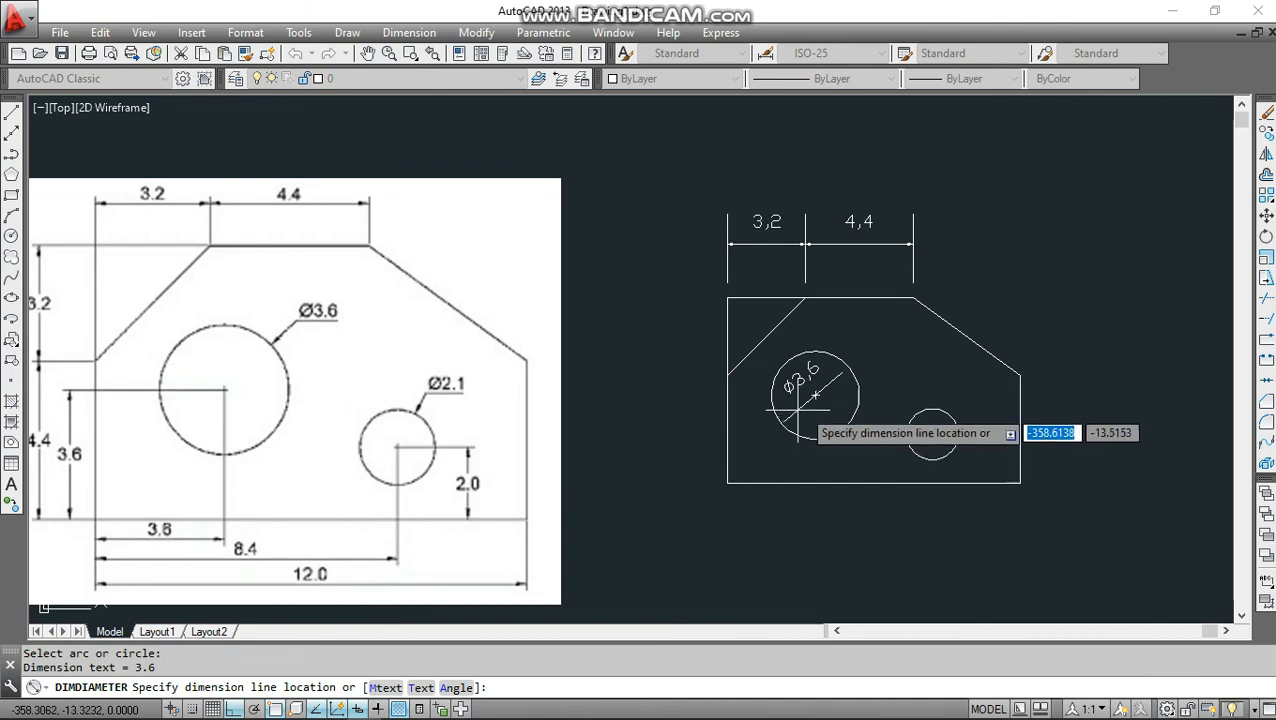
click(878, 324)
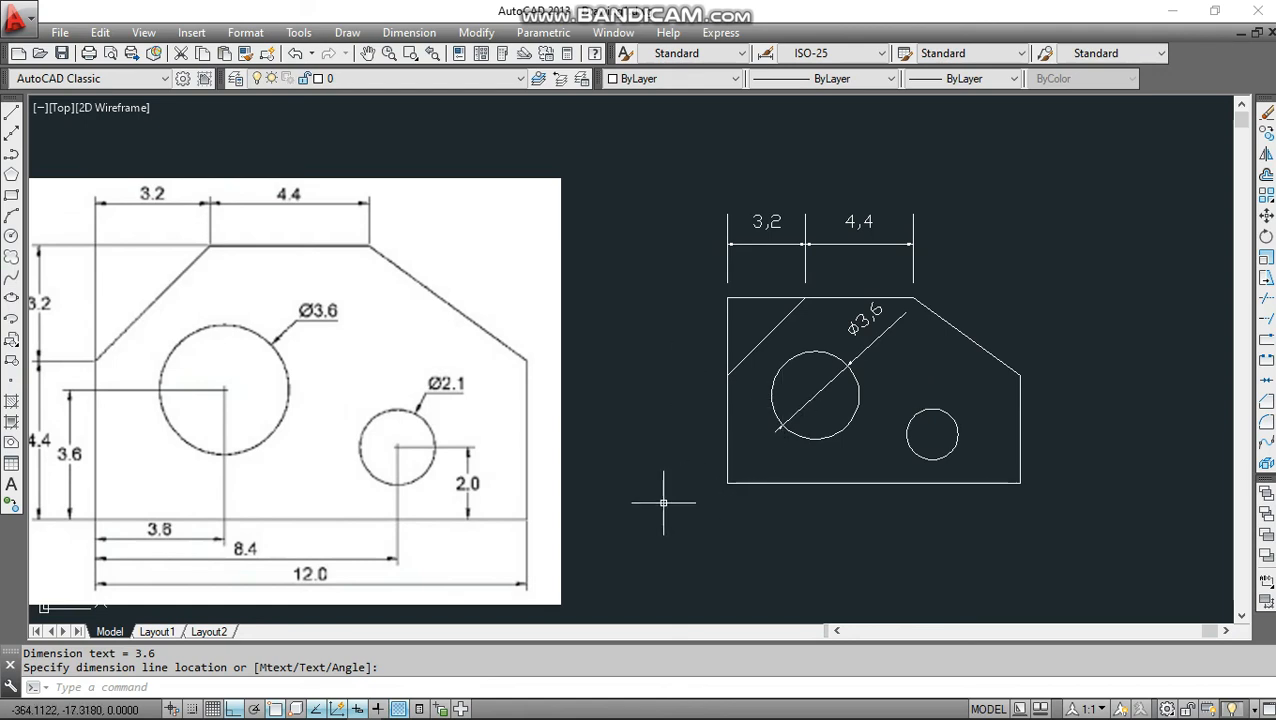
middle_drag(664, 504, 743, 487)
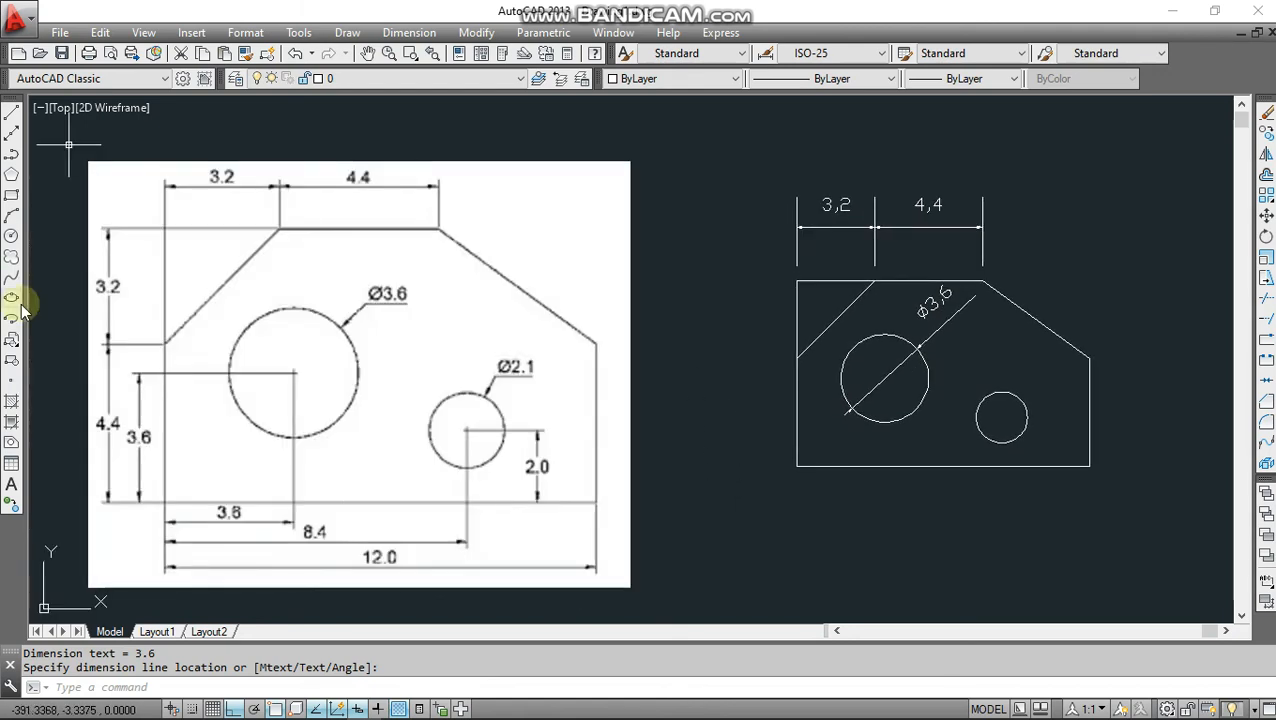